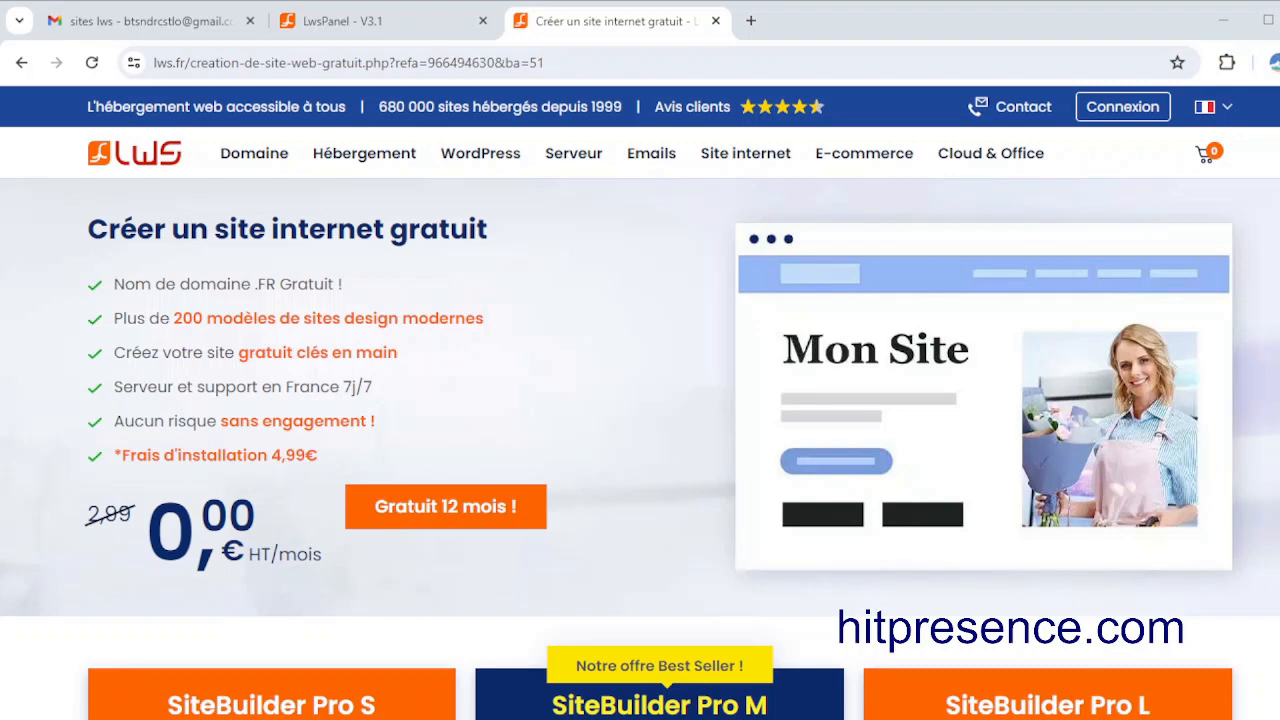
# Step: View the LWS free website offer page and switch to the LWS Panel's domain and hosting list
pyautogui.moveTo(694, 192)
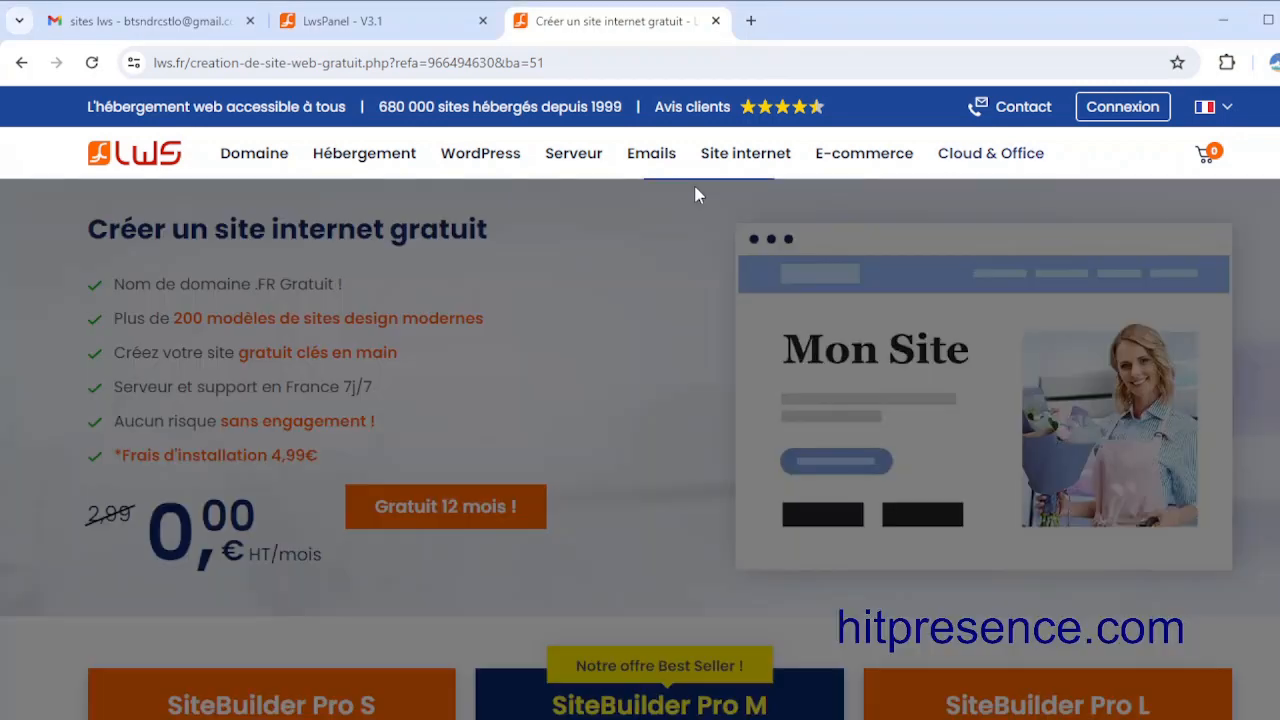
pyautogui.scroll(-1, 1100, 428)
pyautogui.scroll(1, 1100, 428)
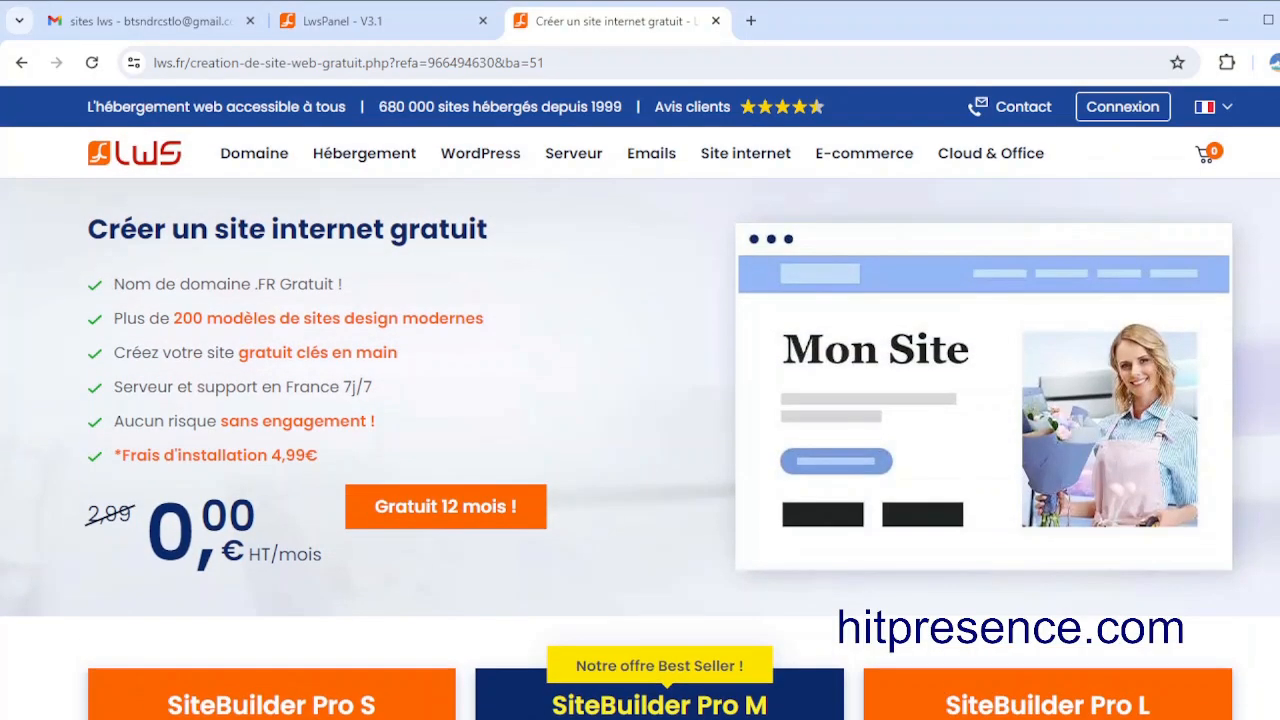
pyautogui.click(361, 22)
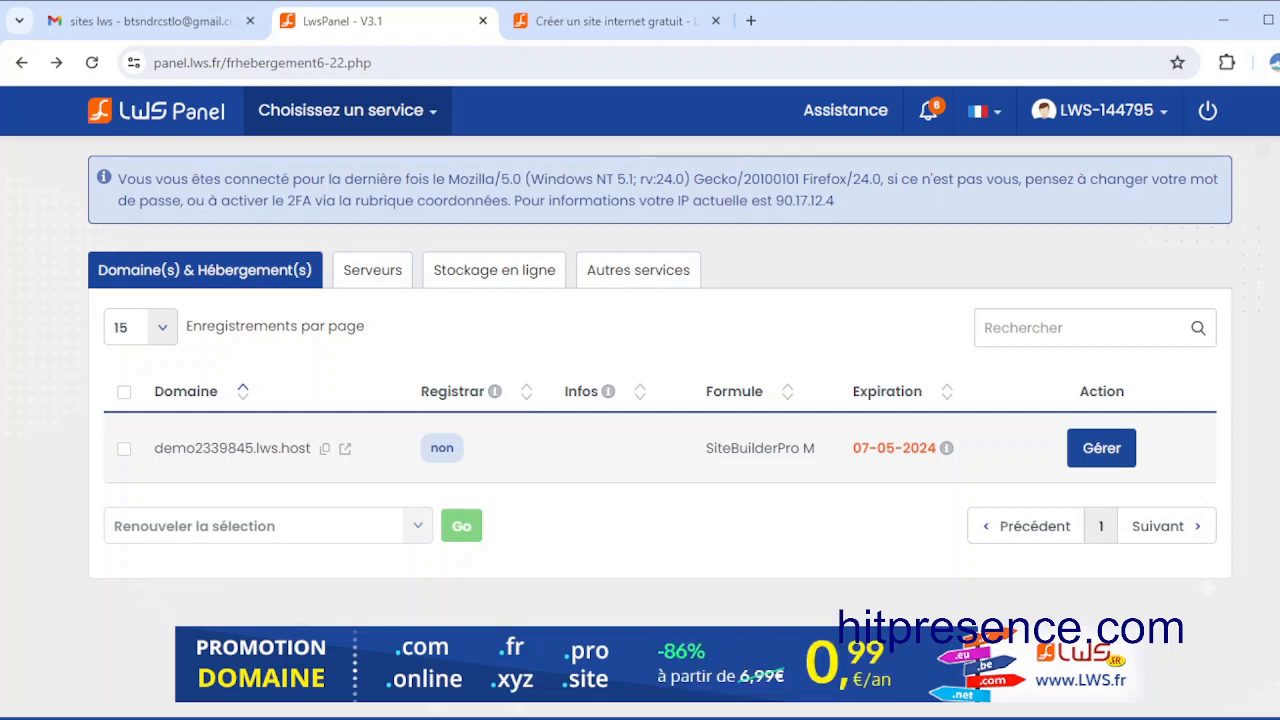
# Step: Return to the free website offer page and examine the SiteBuilder Pro S, M and L plans, their prices and features
pyautogui.click(627, 16)
pyautogui.scroll(-4, 1026, 326)
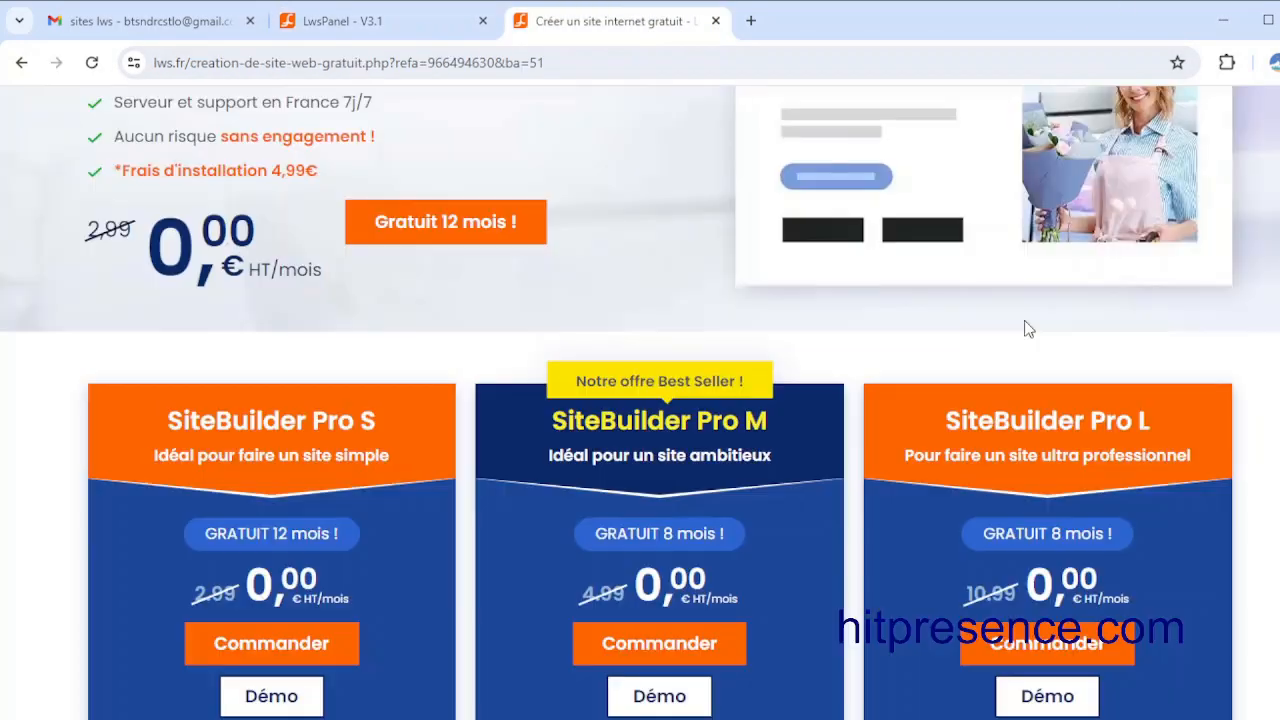
pyautogui.scroll(-5, 1097, 340)
pyautogui.scroll(6, 1097, 340)
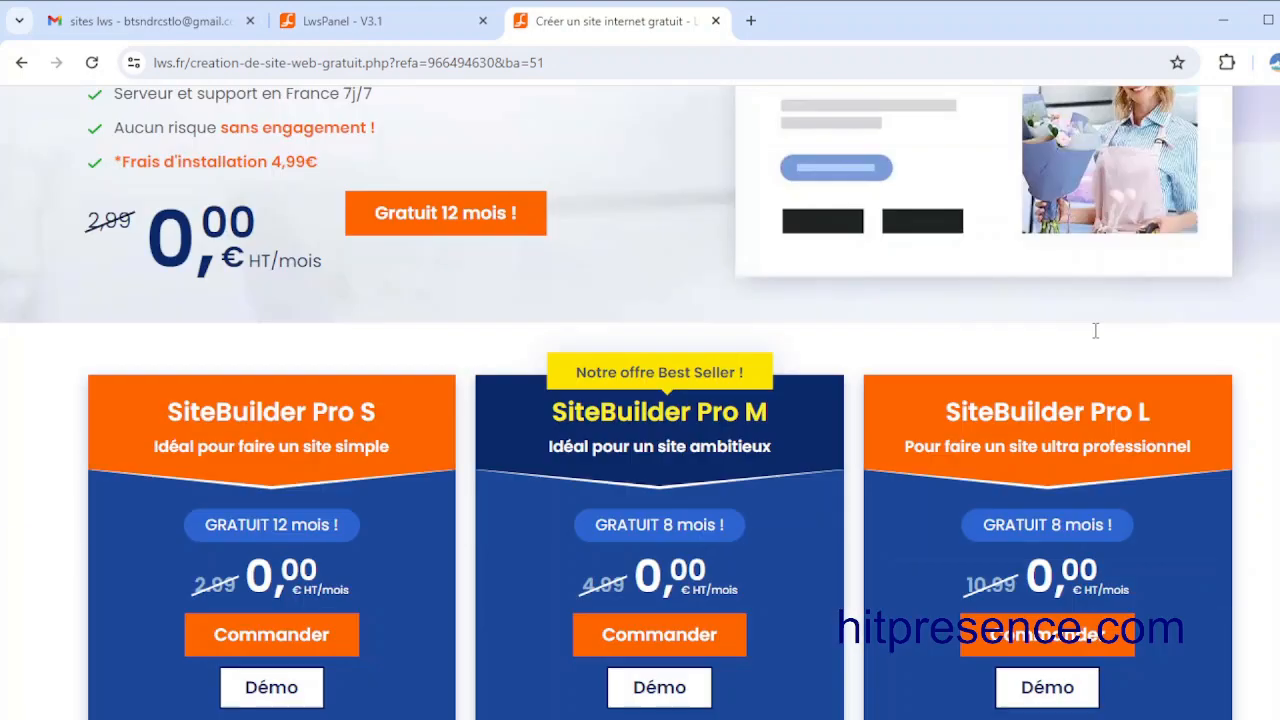
pyautogui.scroll(-1, 1097, 340)
pyautogui.scroll(-1, 1097, 340)
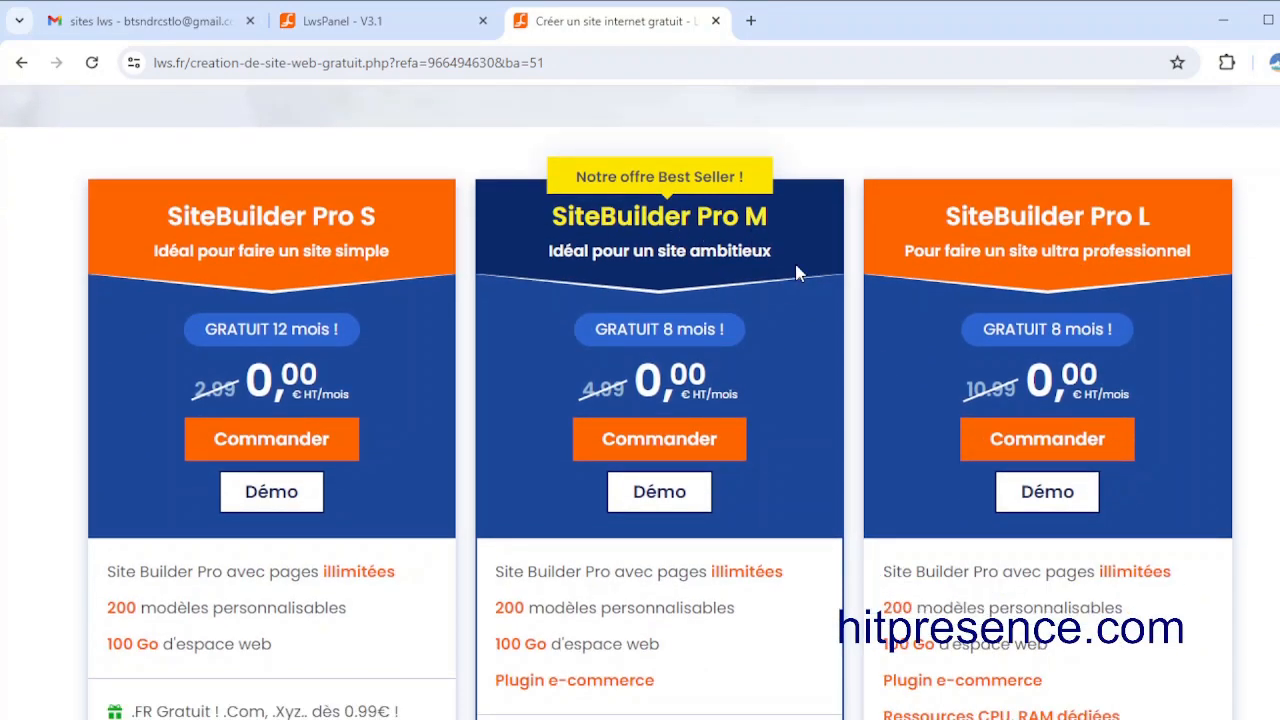
pyautogui.scroll(-1, 729, 233)
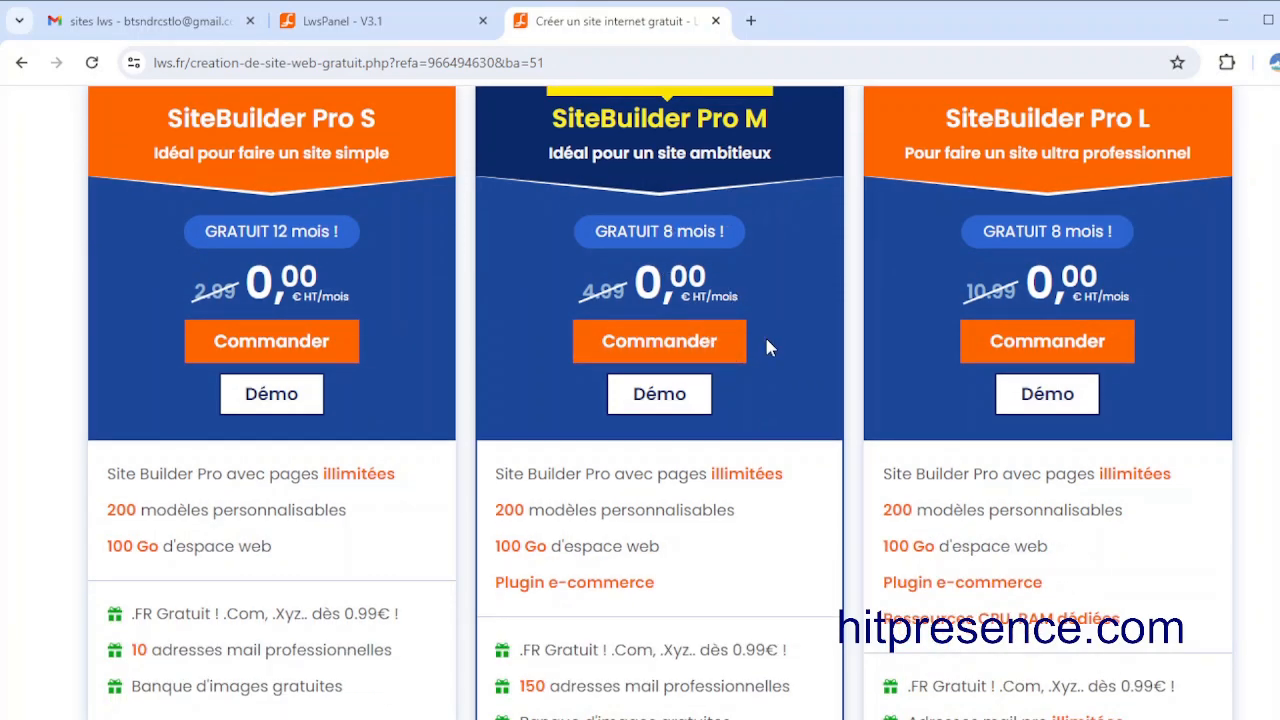
pyautogui.scroll(1, 767, 340)
pyautogui.scroll(-2, 767, 340)
pyautogui.scroll(-10, 767, 345)
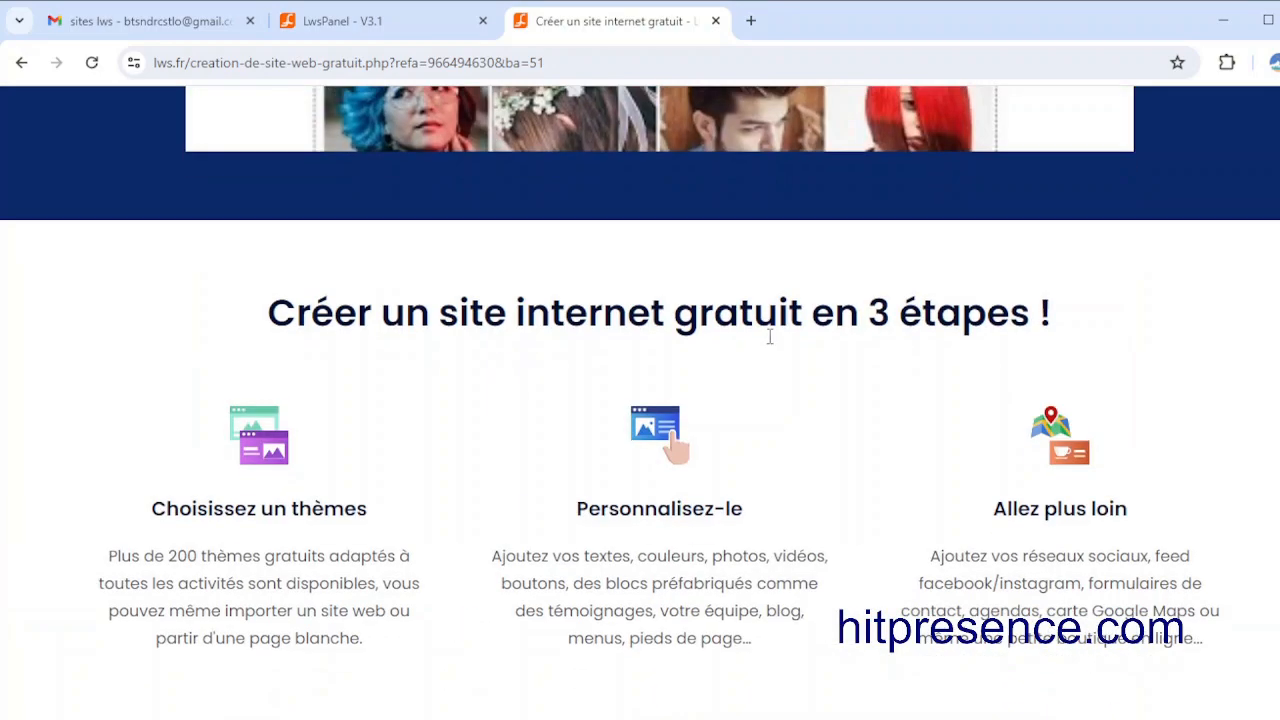
pyautogui.scroll(12, 768, 345)
pyautogui.scroll(2, 768, 340)
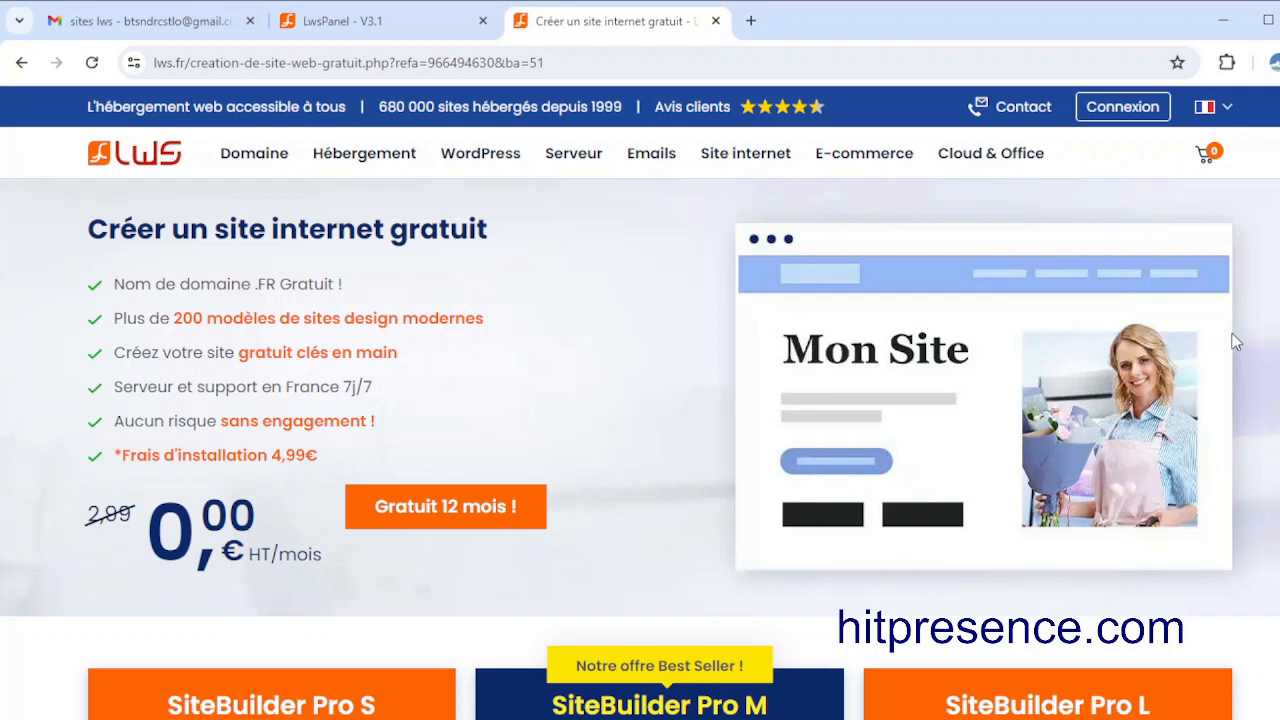
# Step: Open the management page of demo2339845.lws.host from the LWS Panel and view the site's files in the file manager
pyautogui.click(322, 22)
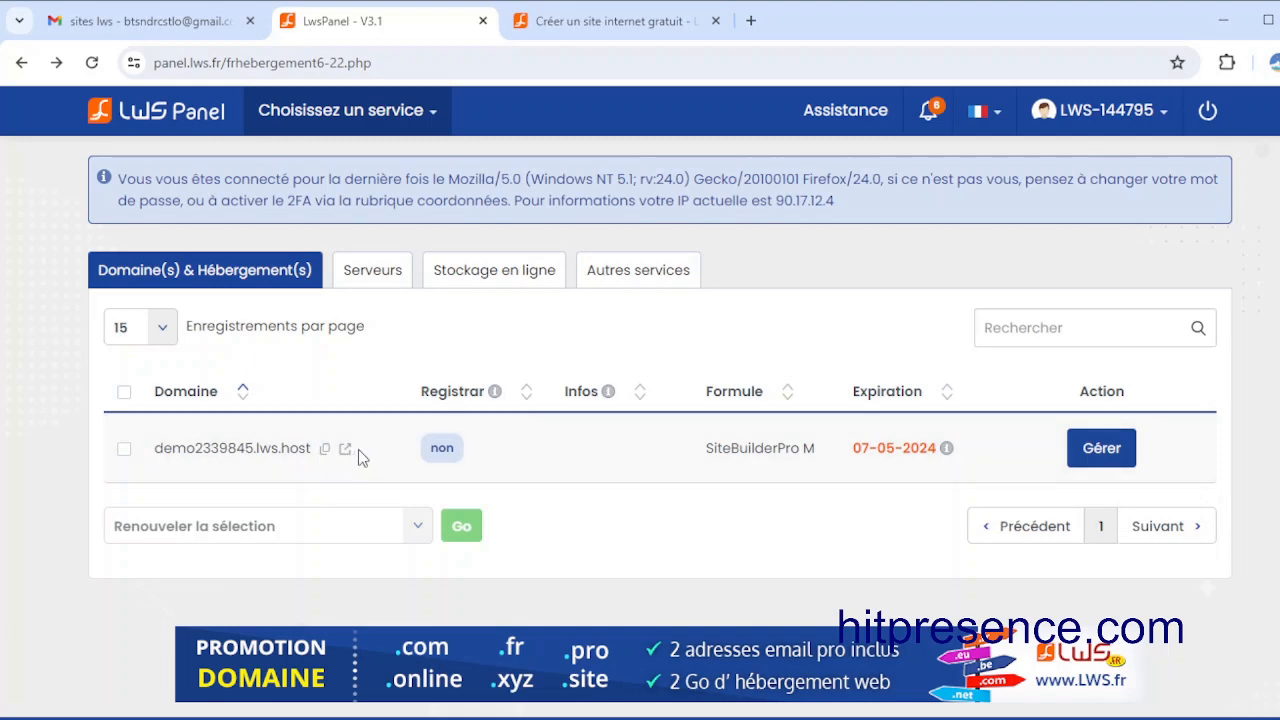
pyautogui.click(1102, 452)
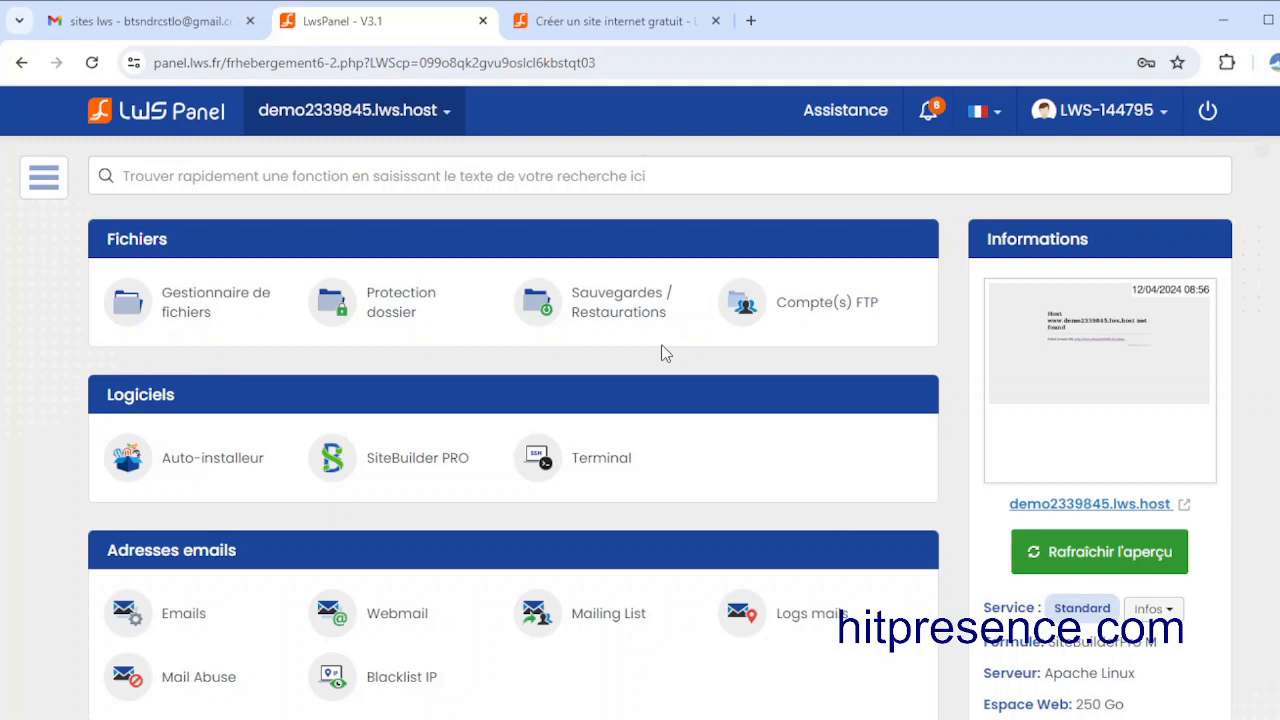
pyautogui.click(185, 297)
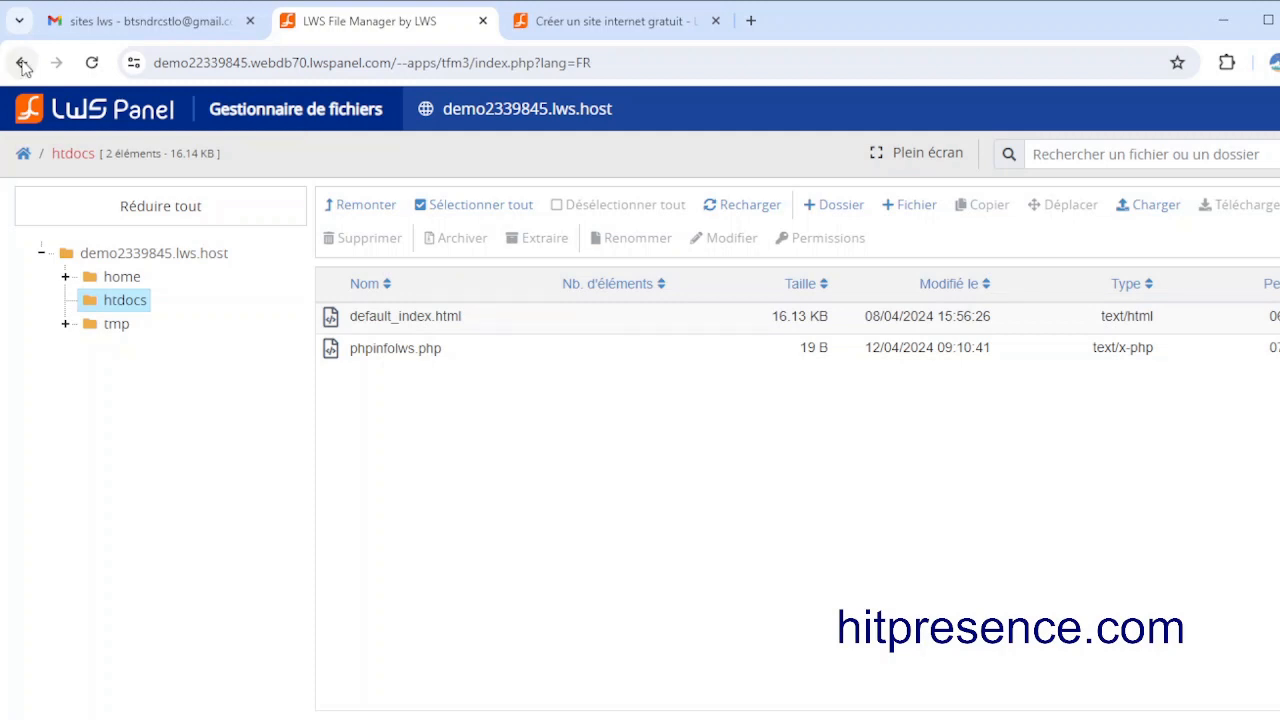
pyautogui.click(22, 63)
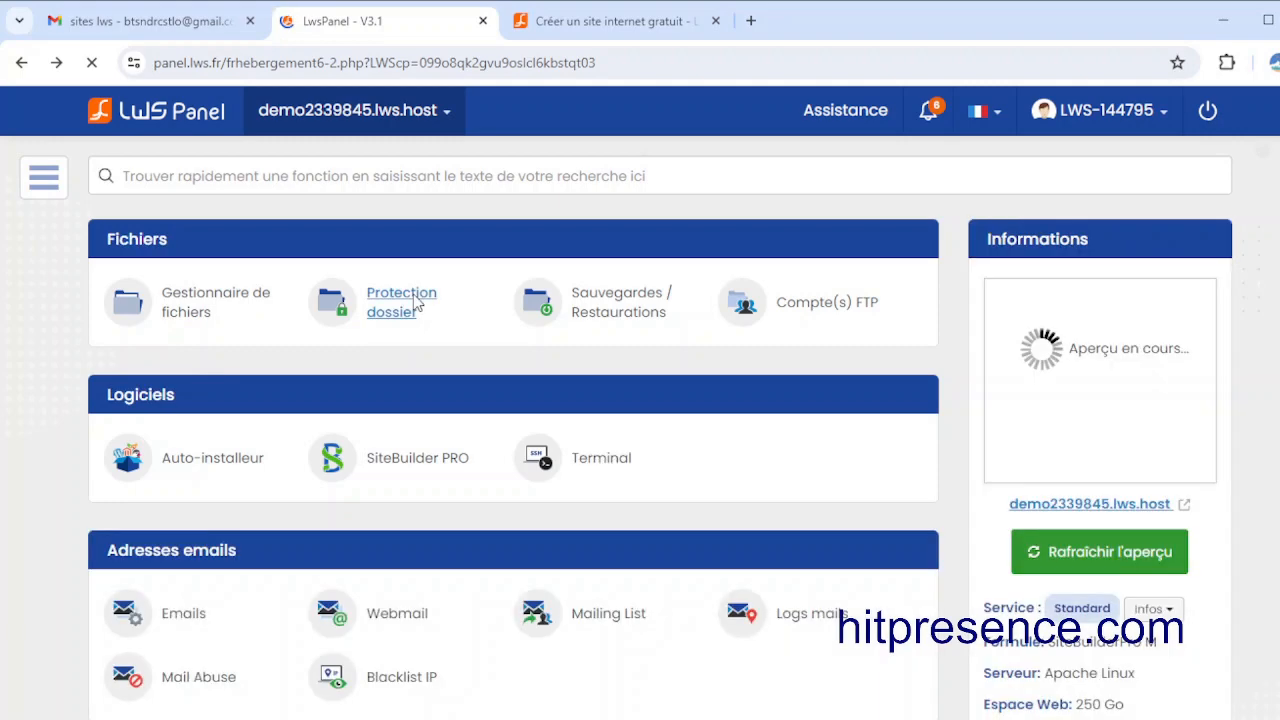
# Step: Review the available web backups on the Sauvegardes / Restaurations page and return to the hosting overview
pyautogui.click(629, 309)
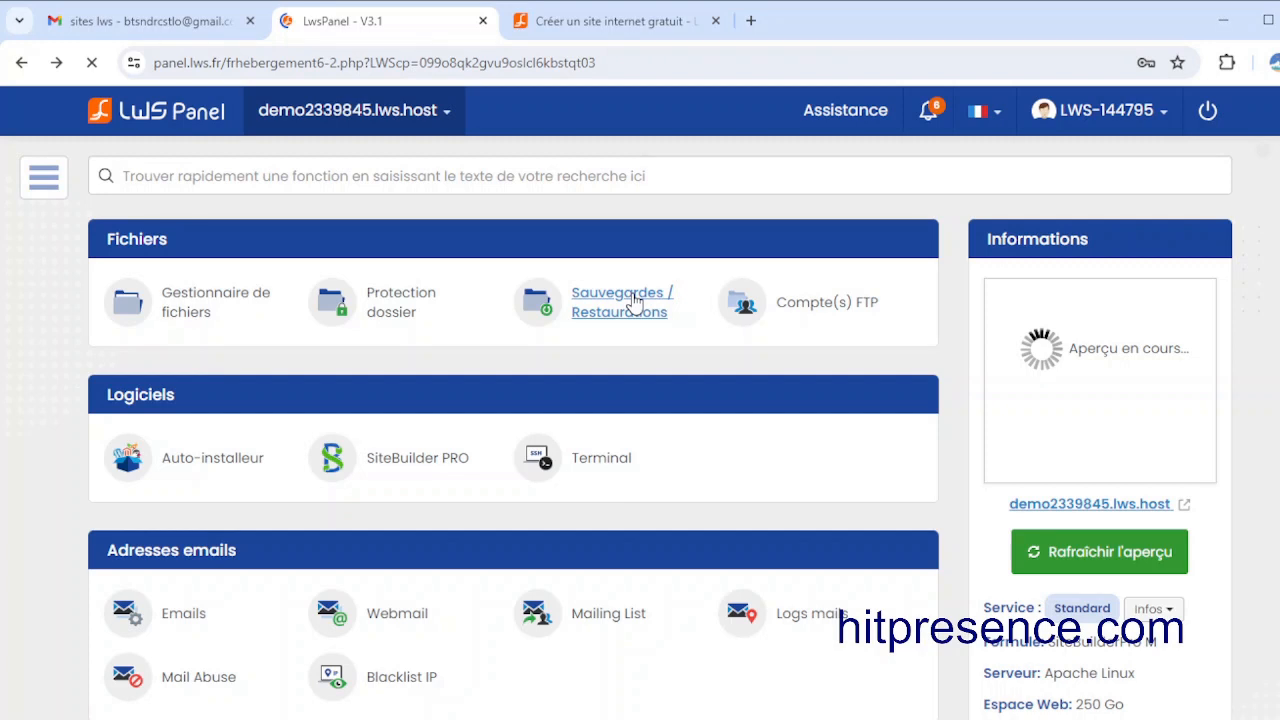
pyautogui.click(633, 300)
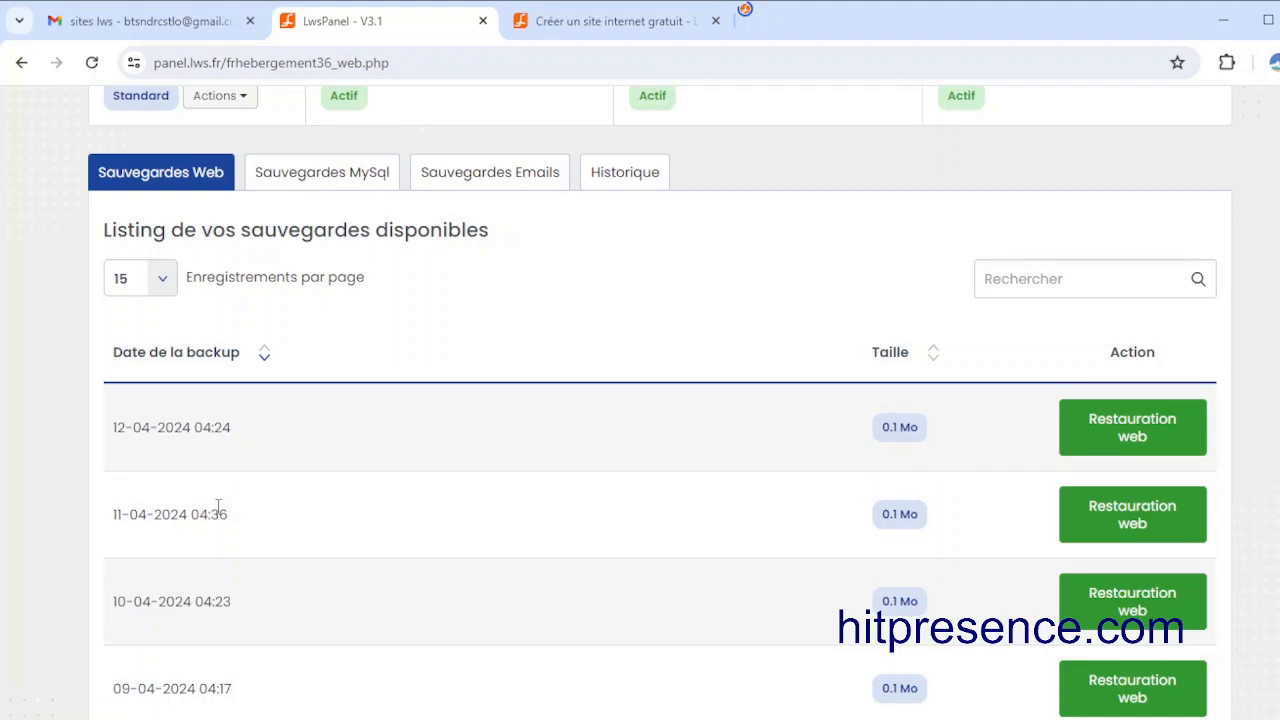
pyautogui.scroll(-1, 218, 506)
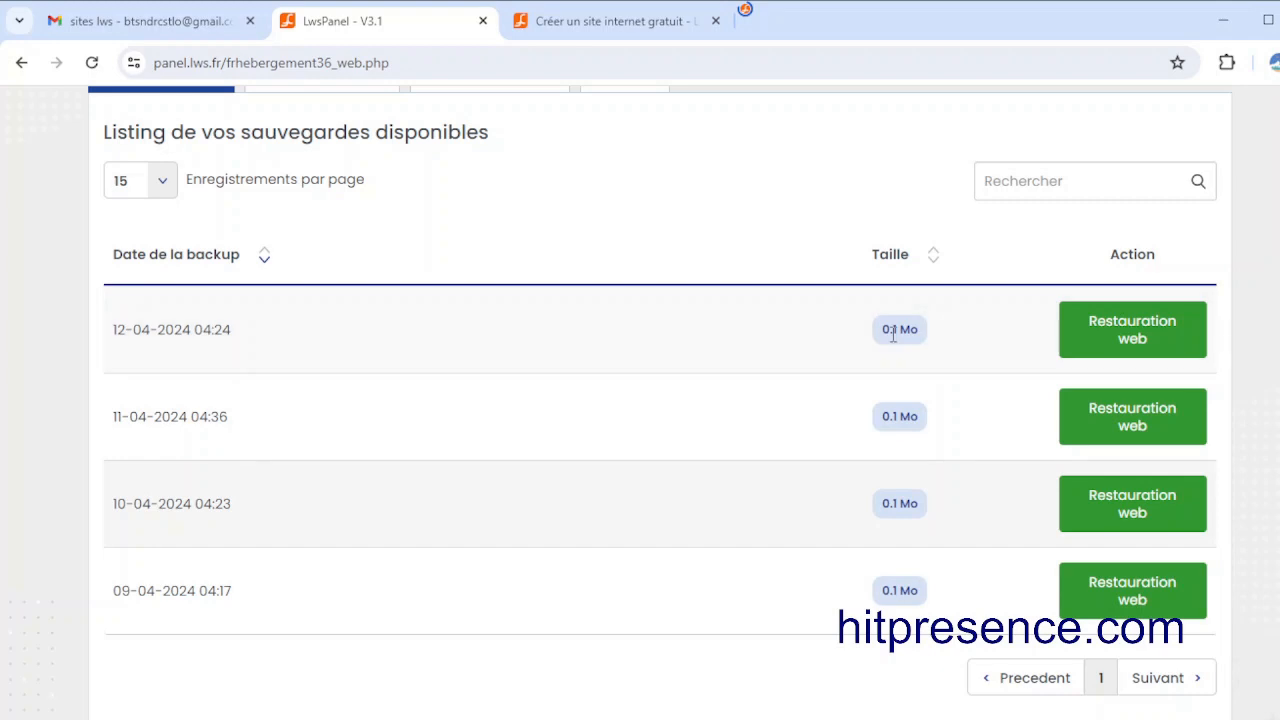
pyautogui.scroll(3, 894, 357)
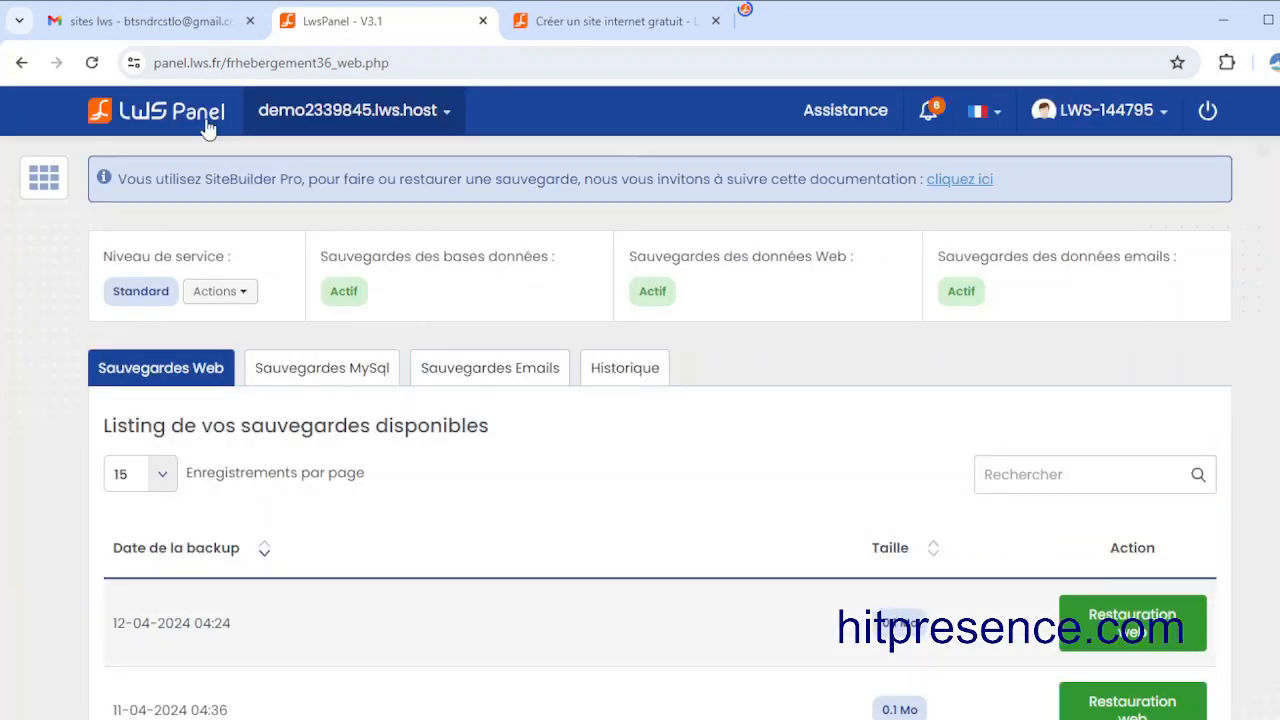
pyautogui.click(21, 63)
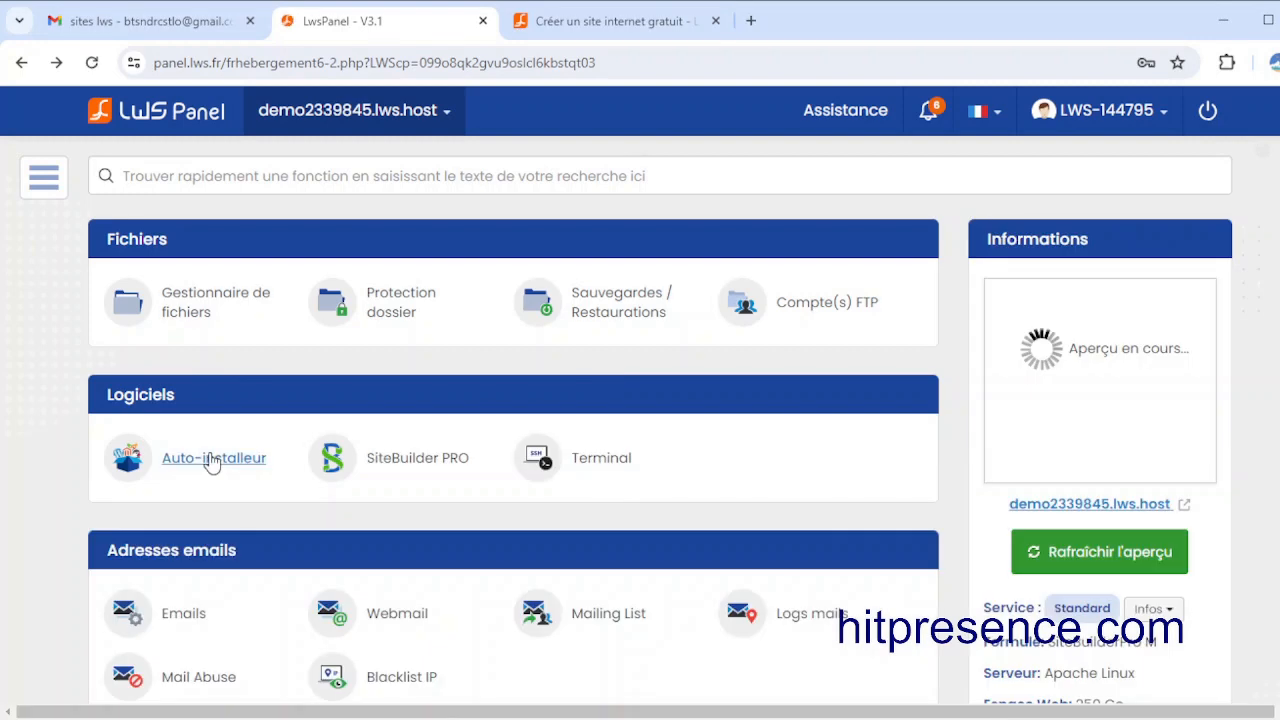
# Step: Look through the software and email tools, view the Multi Domaines page, and return to the hosting overview
pyautogui.scroll(-1, 210, 462)
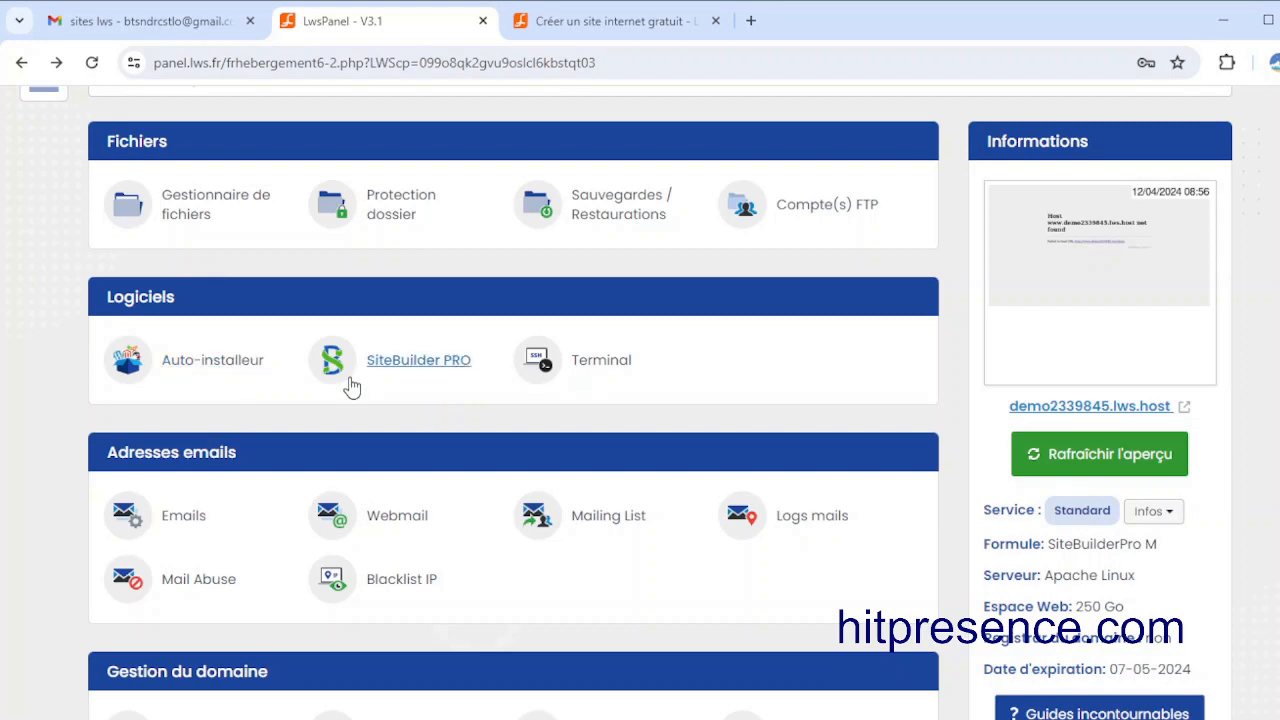
pyautogui.scroll(-1, 350, 387)
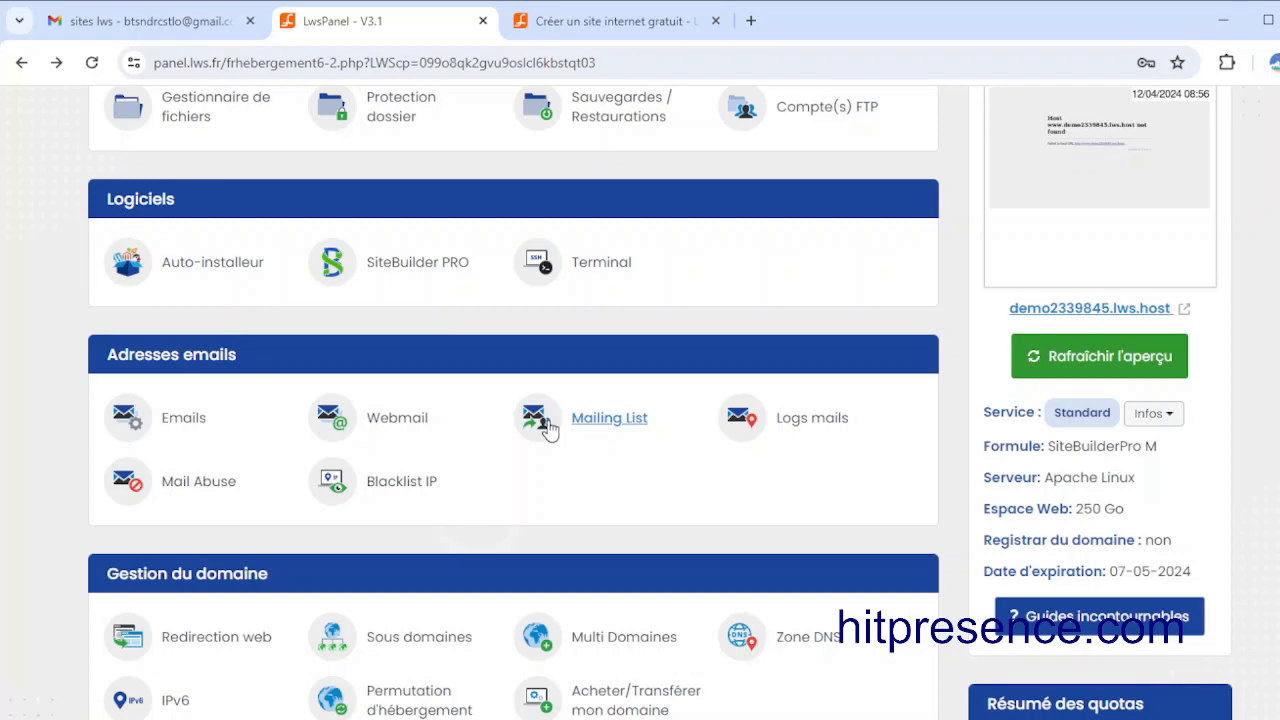
pyautogui.scroll(-2, 409, 461)
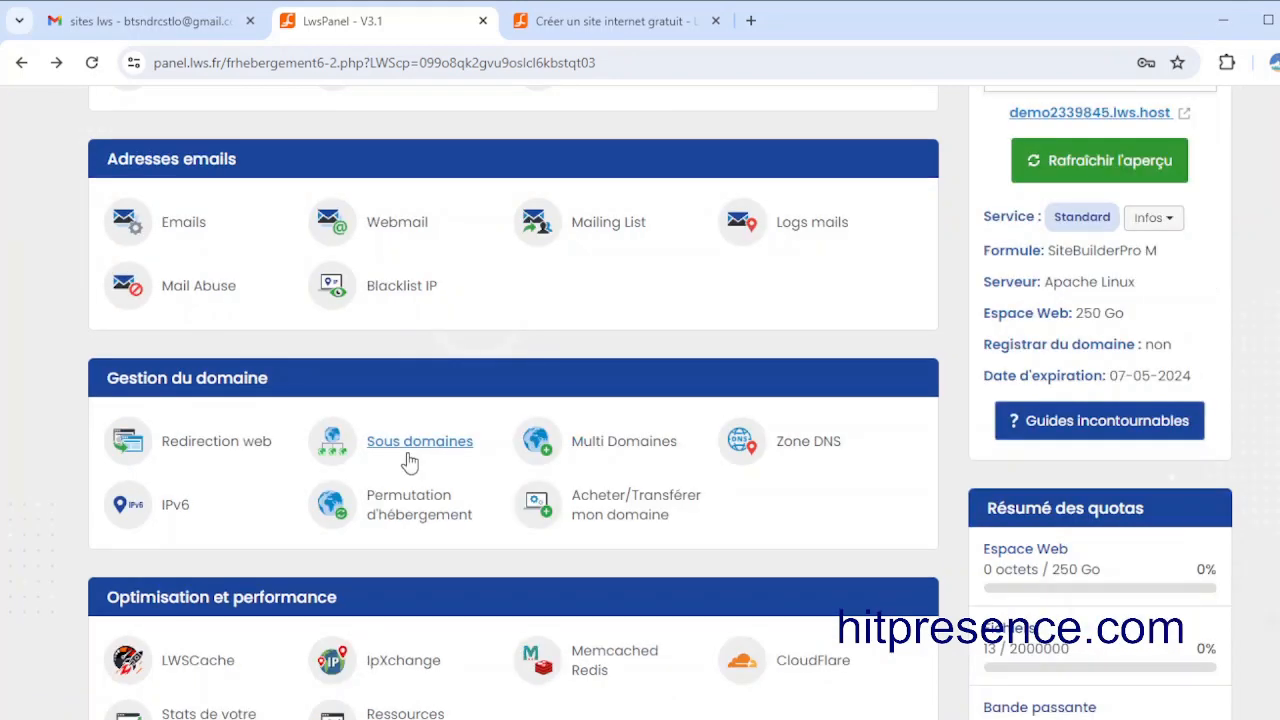
pyautogui.click(582, 443)
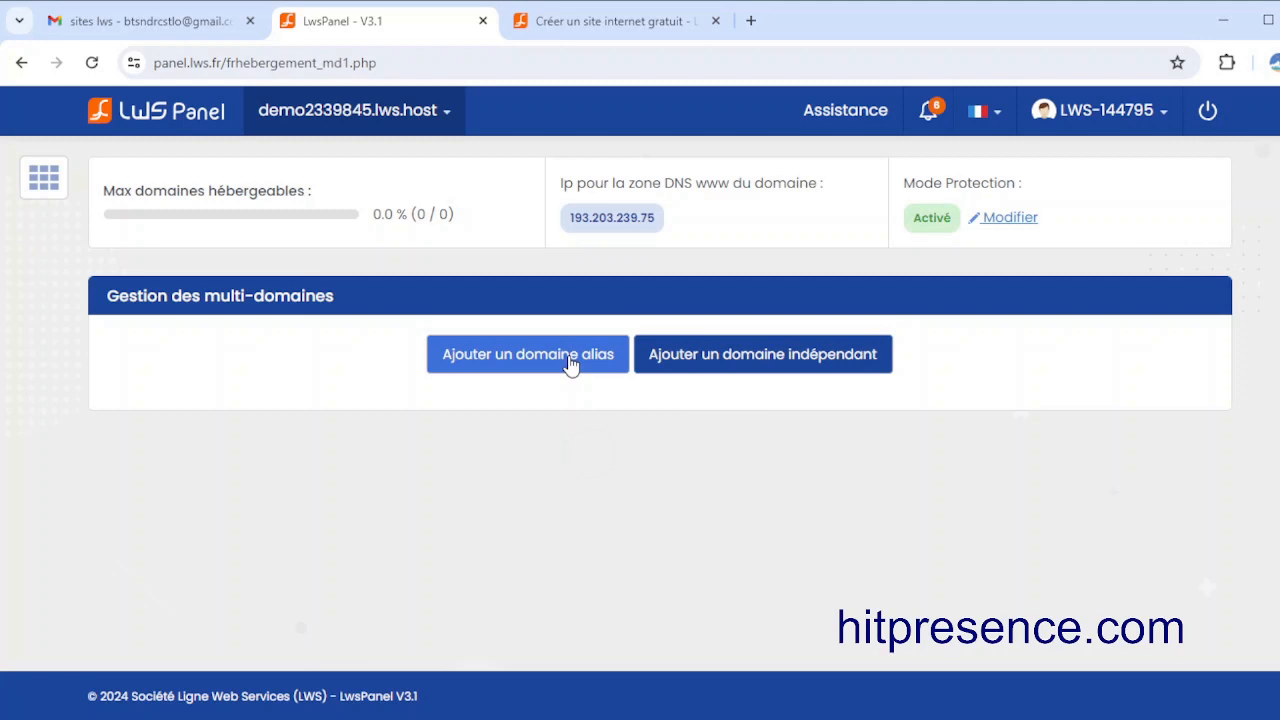
pyautogui.click(24, 66)
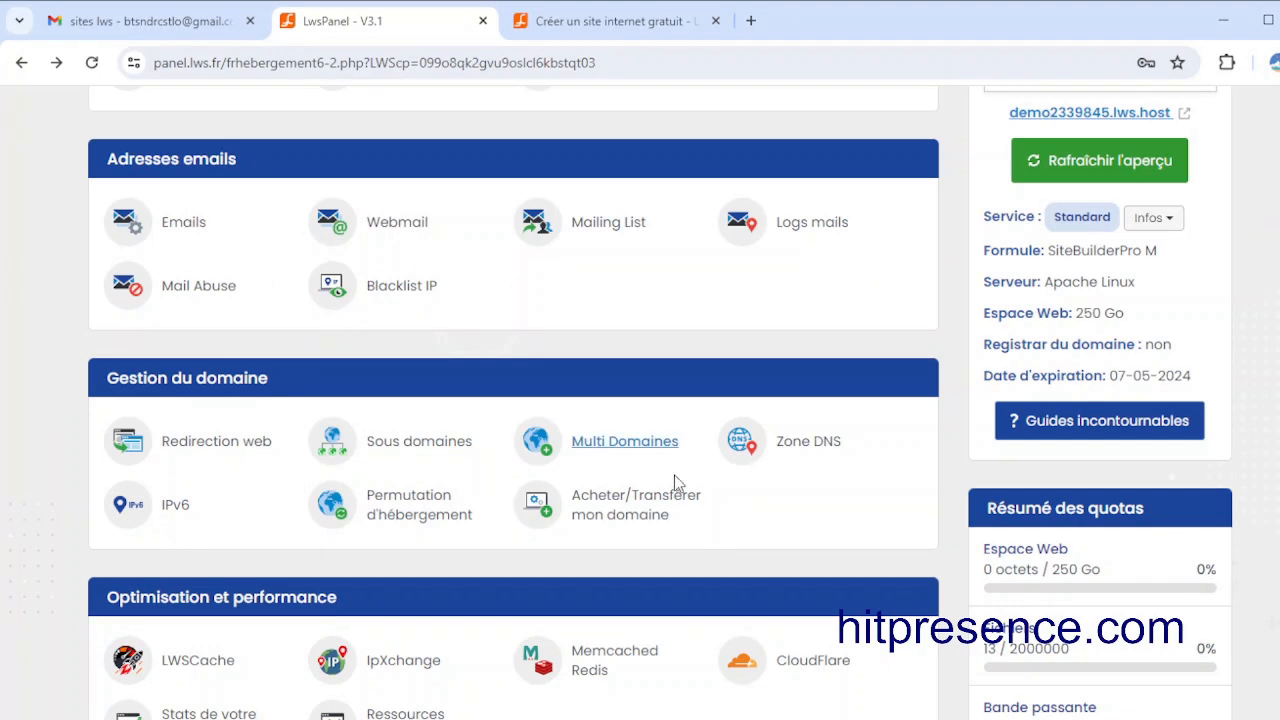
# Step: View the domain's DNS zone configuration page and return to the hosting overview
pyautogui.click(795, 449)
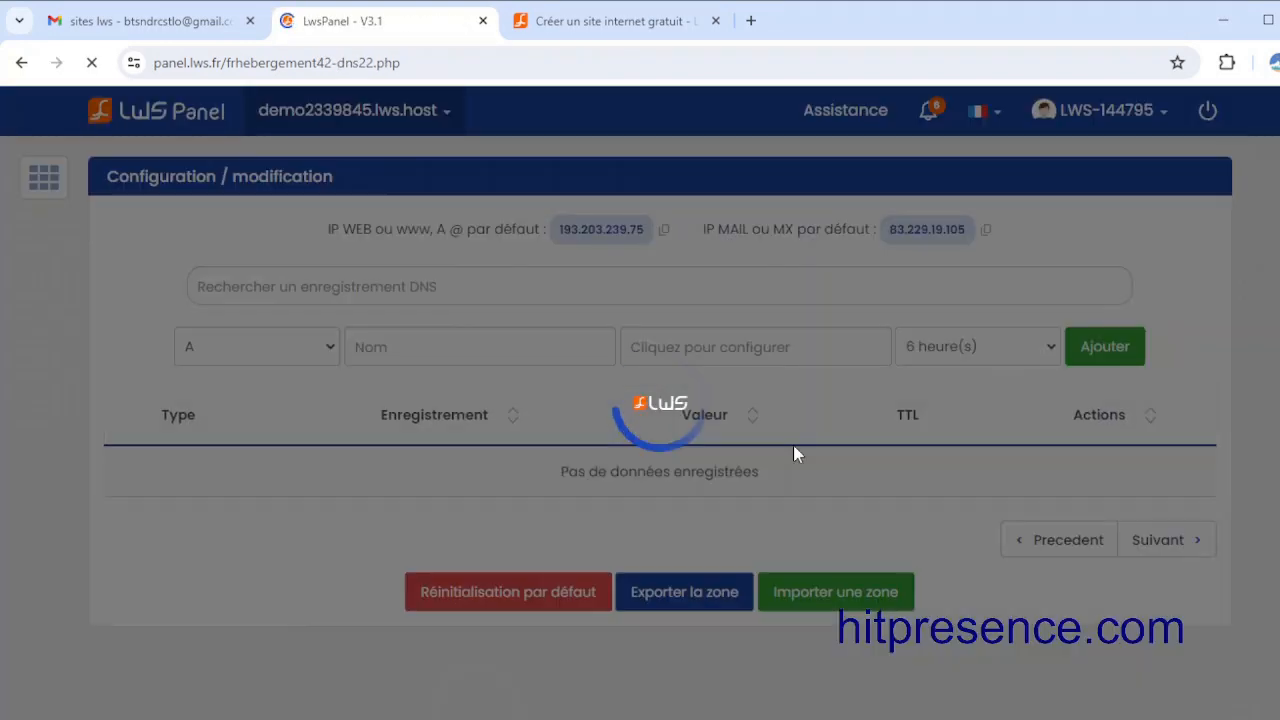
pyautogui.scroll(-1, 571, 489)
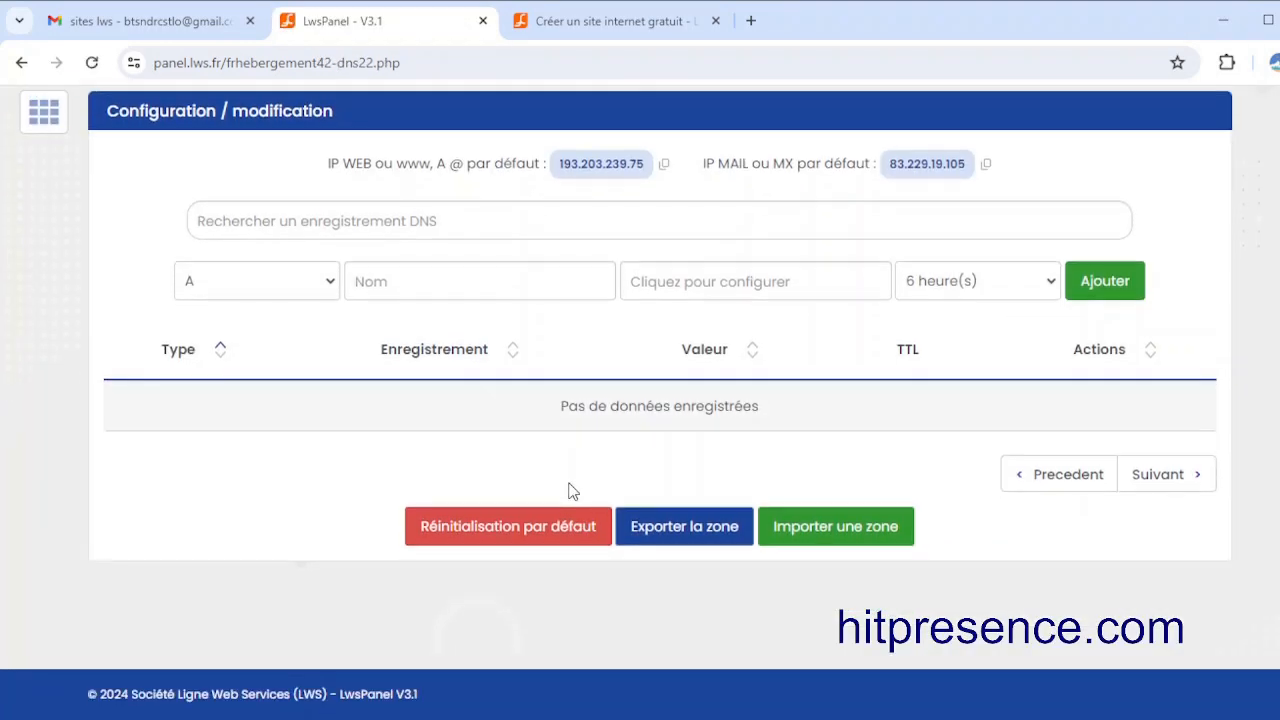
pyautogui.scroll(1, 571, 489)
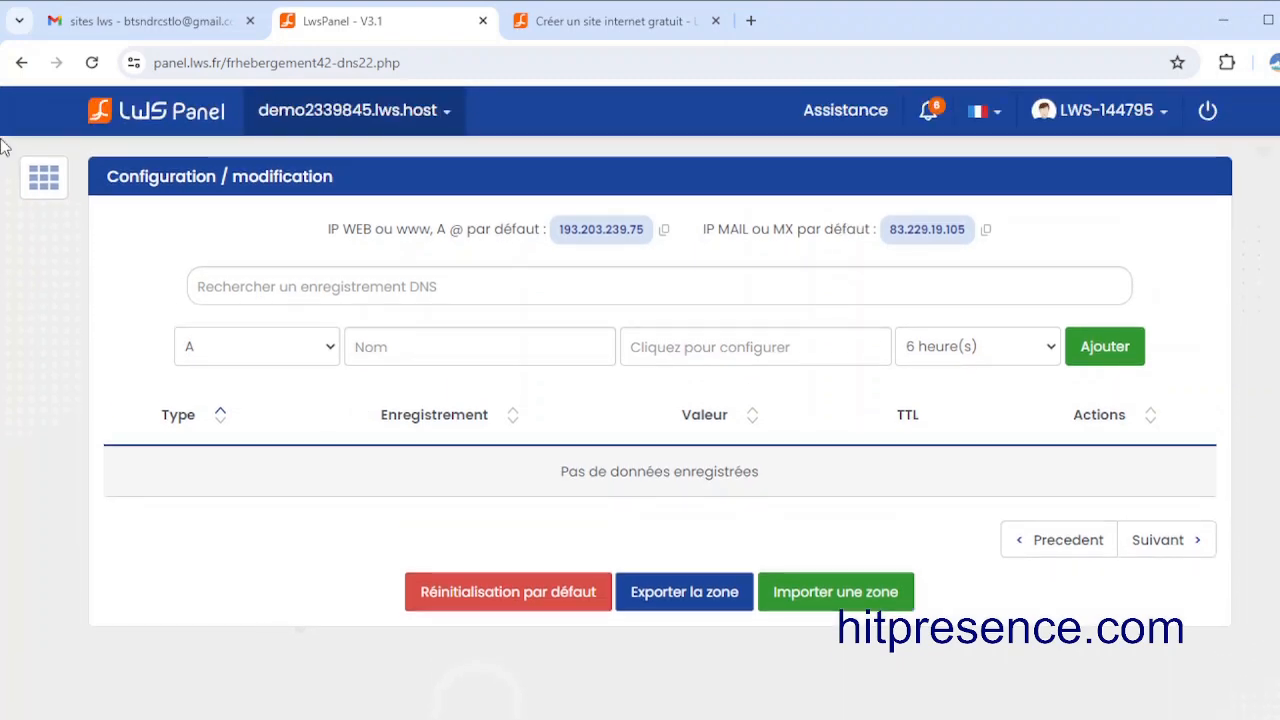
pyautogui.click(22, 64)
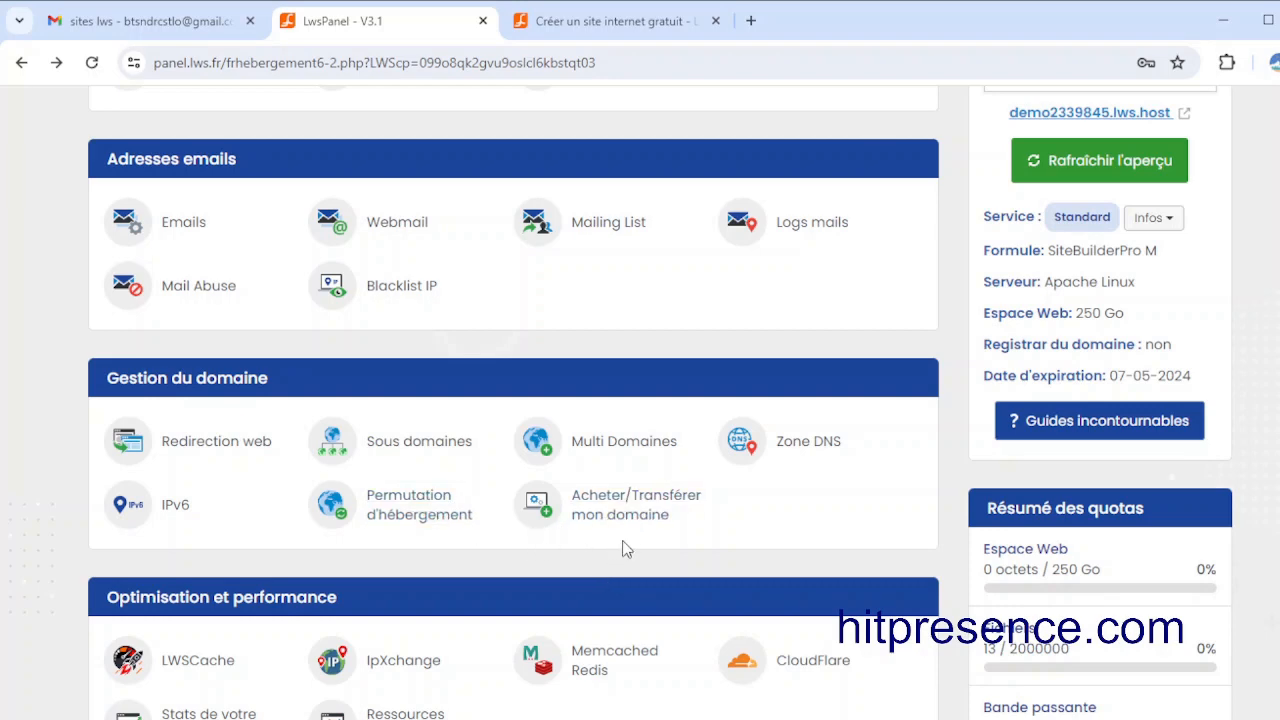
# Step: Examine the Redirection web page with the Facebook redirection type selected, and leave it without validating
pyautogui.scroll(-1, 671, 541)
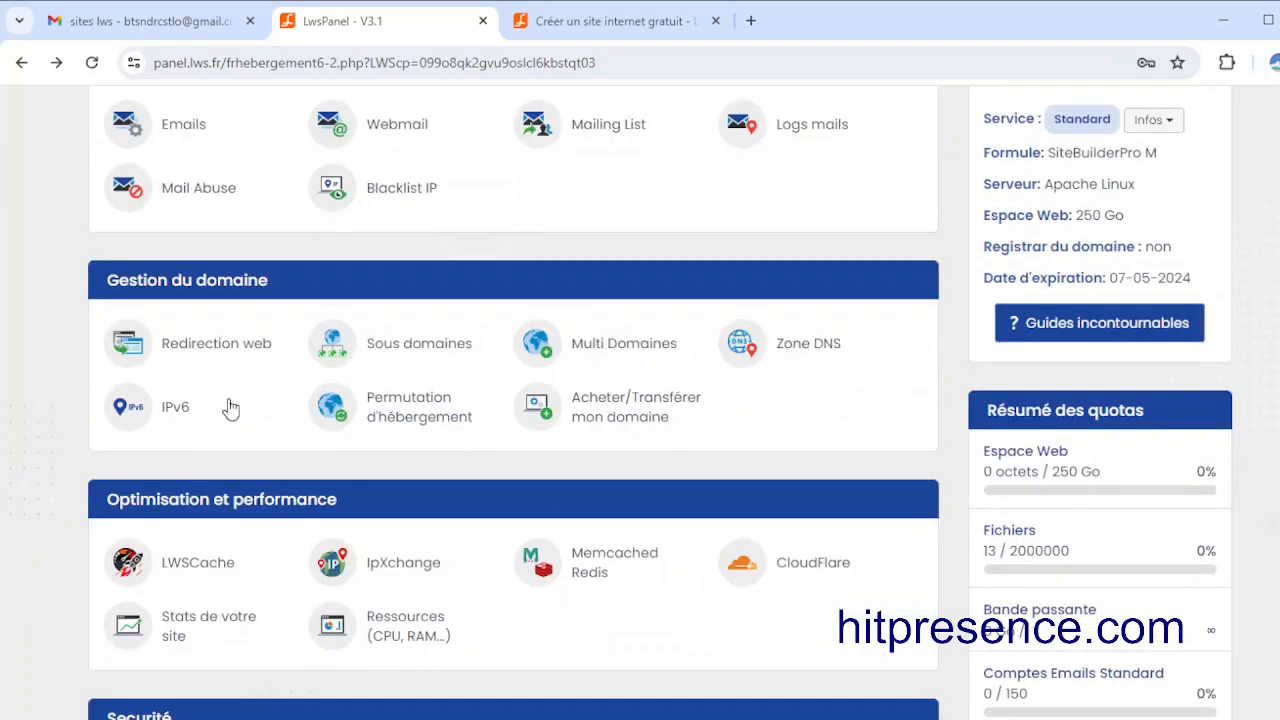
pyautogui.click(230, 348)
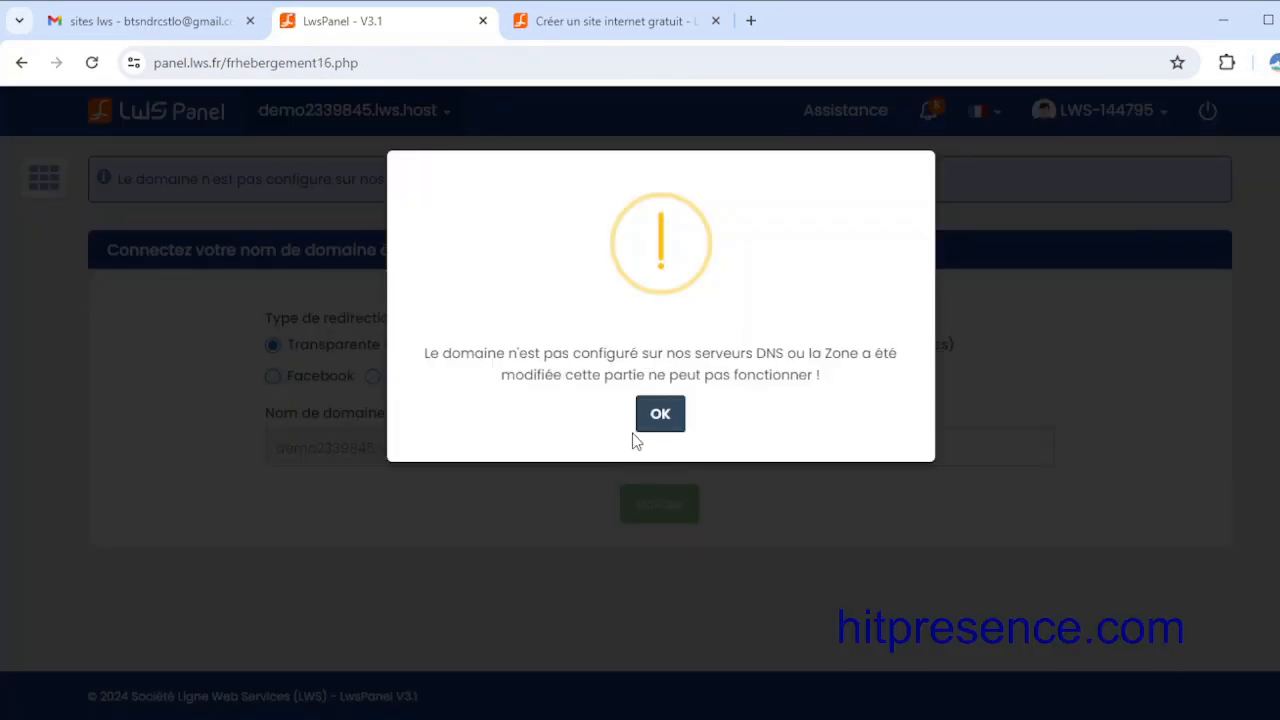
pyautogui.click(662, 418)
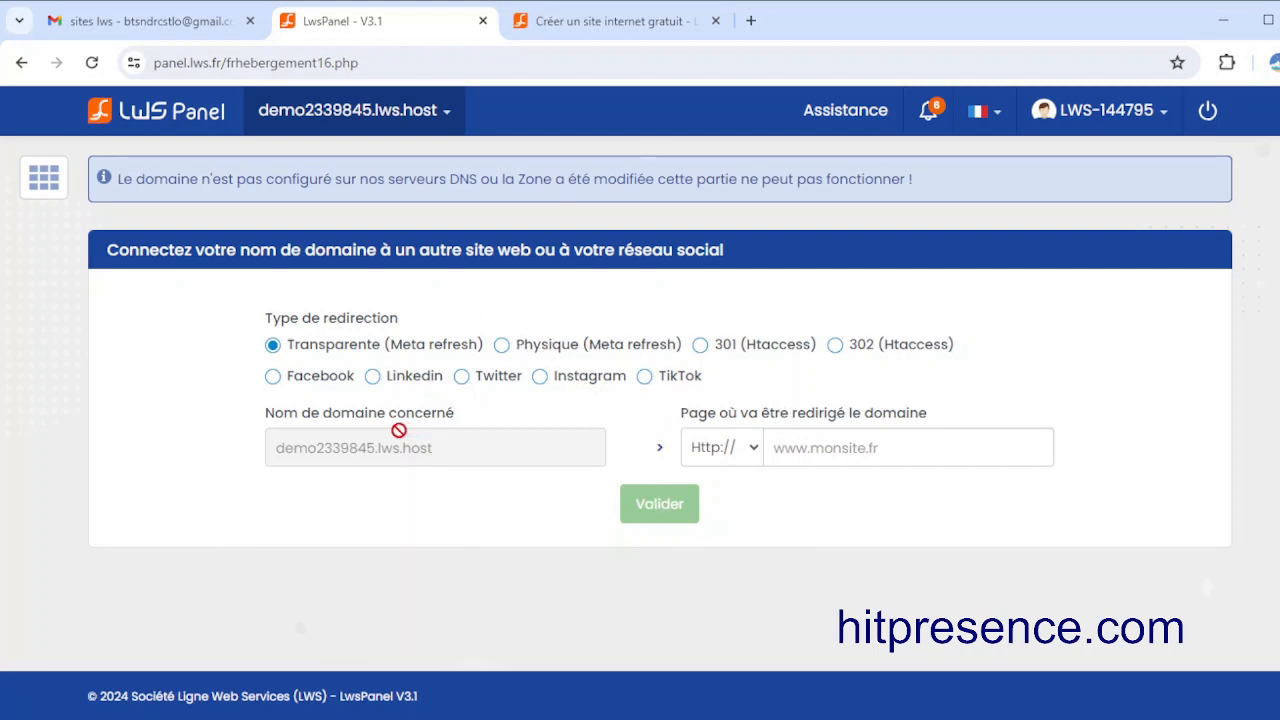
pyautogui.click(272, 375)
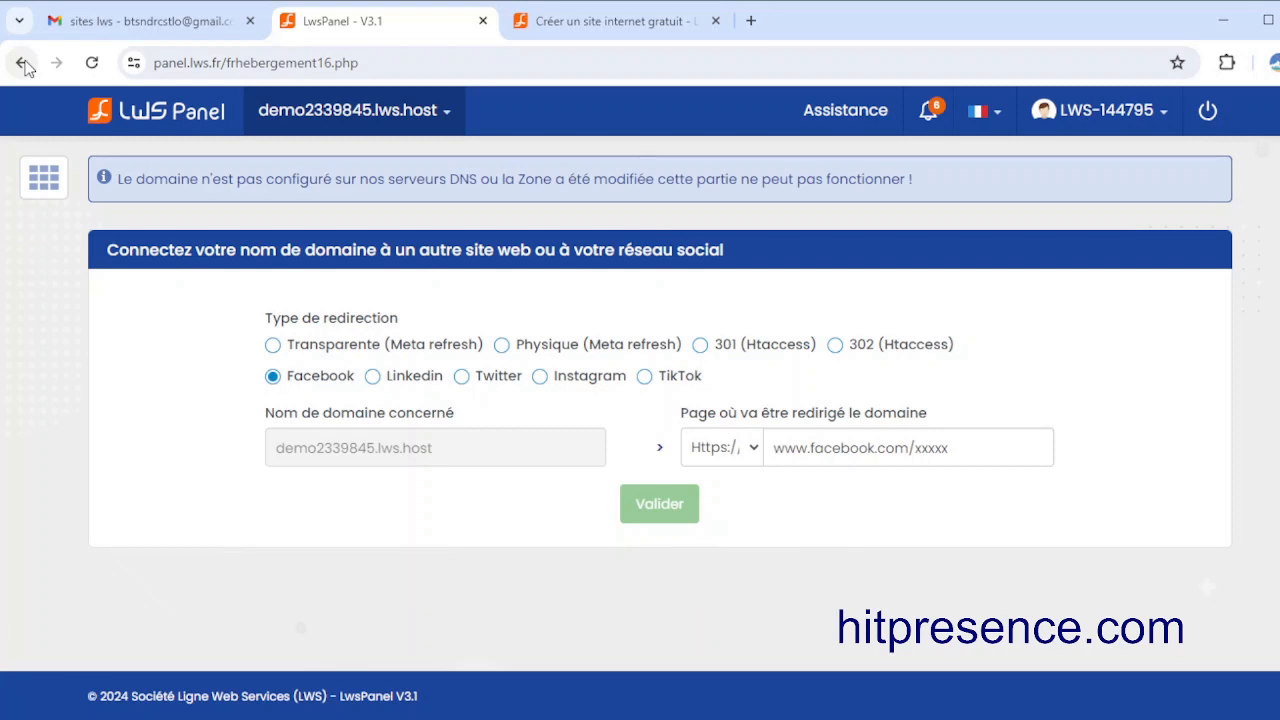
pyautogui.click(22, 63)
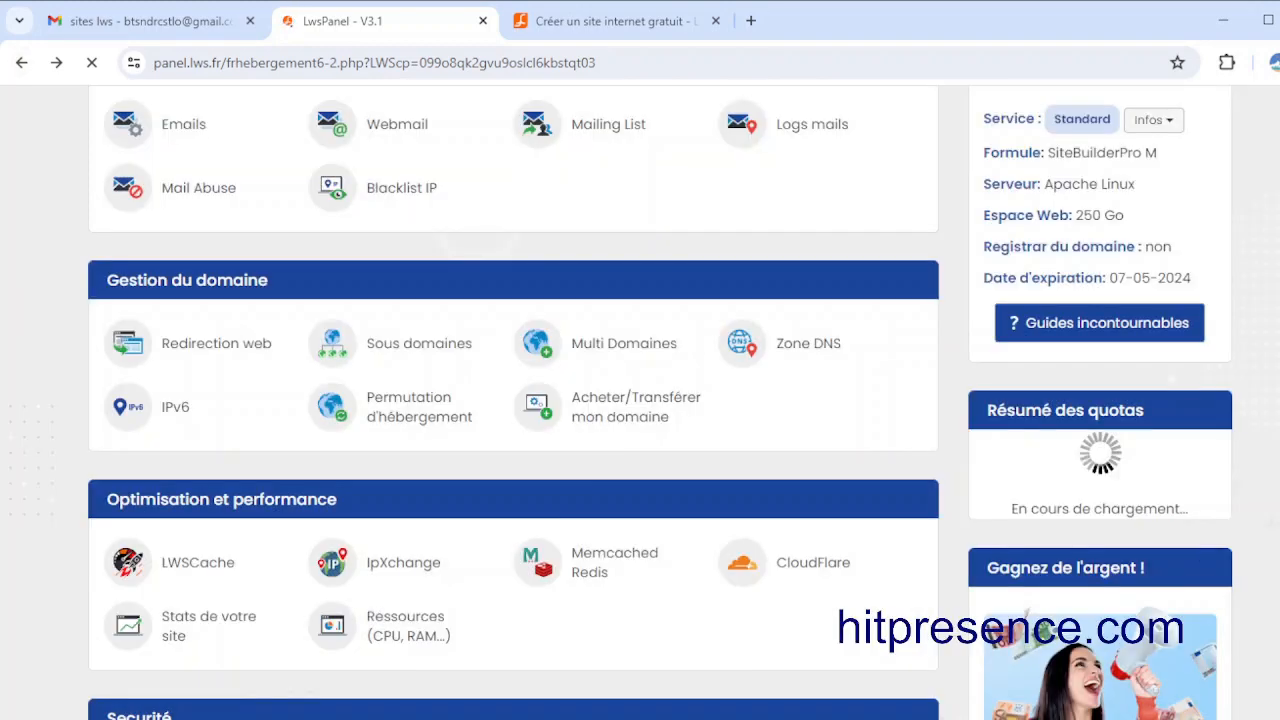
# Step: View the AWStats site statistics service and close its window without activating it
pyautogui.scroll(-2, 686, 434)
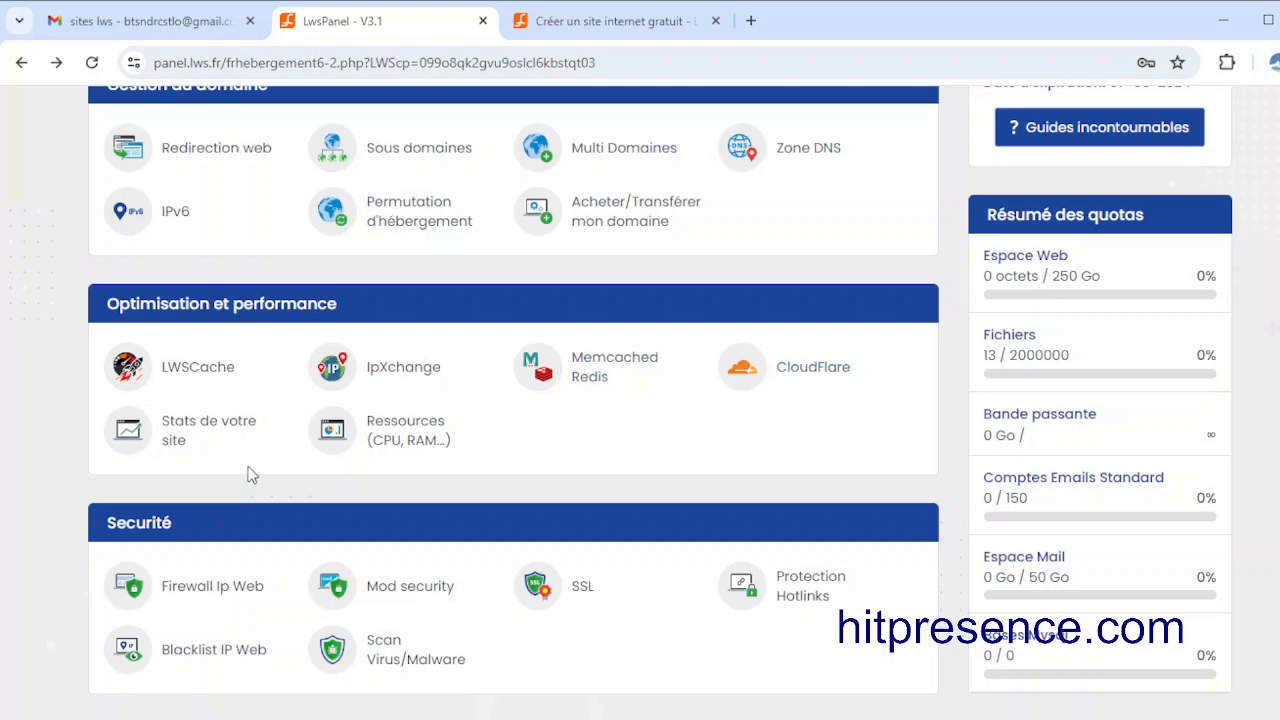
pyautogui.click(207, 425)
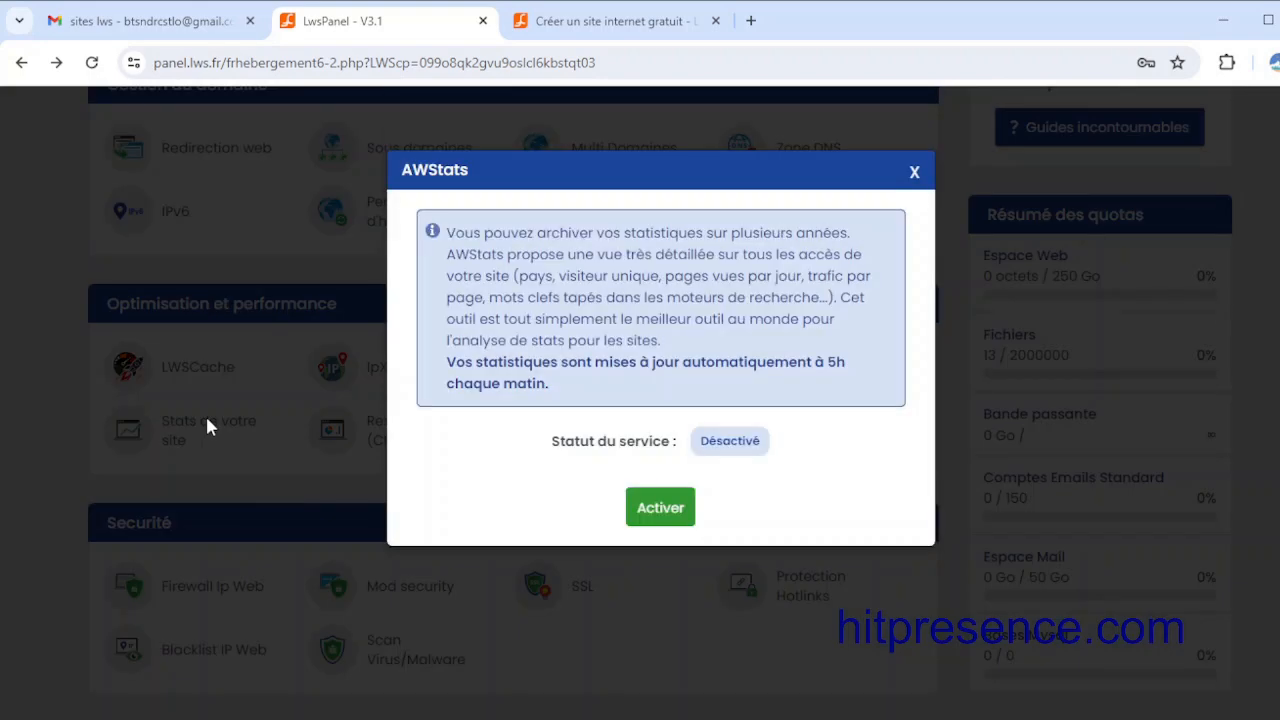
pyautogui.click(913, 173)
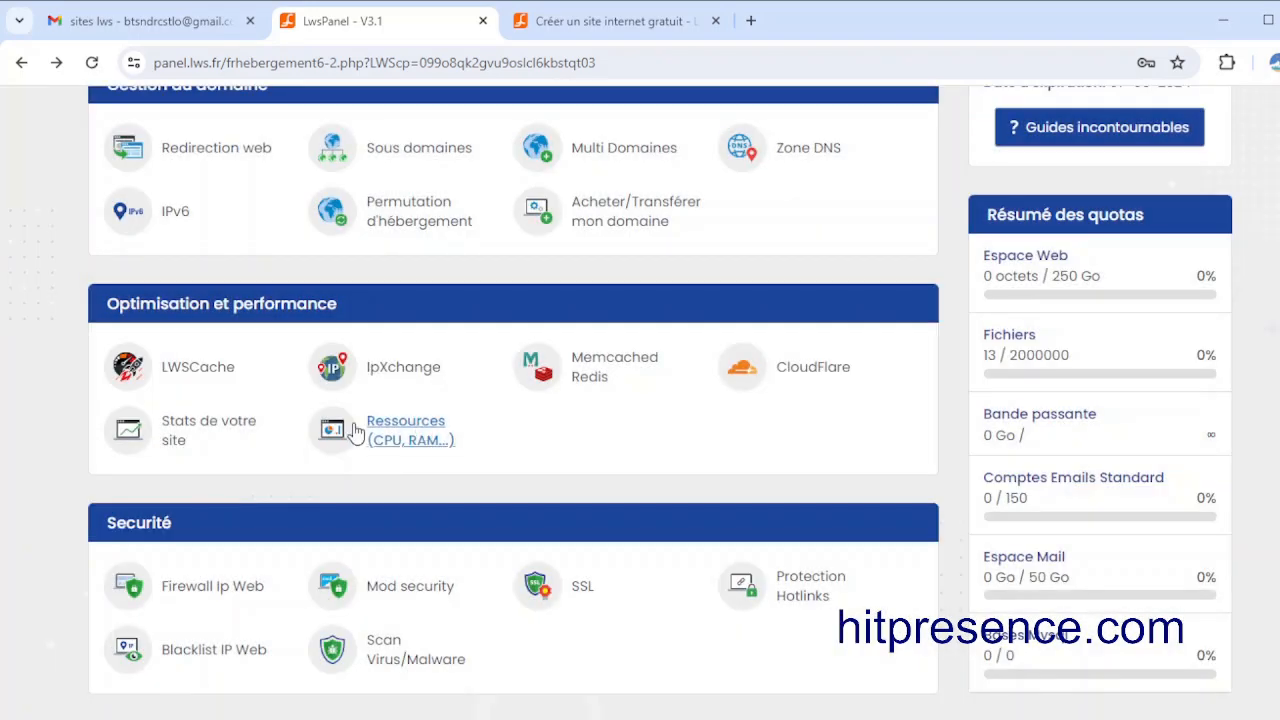
# Step: View the site's web resource graphs (disk space, CPU, request codes) over the 1h period and return to the hosting overview
pyautogui.click(408, 424)
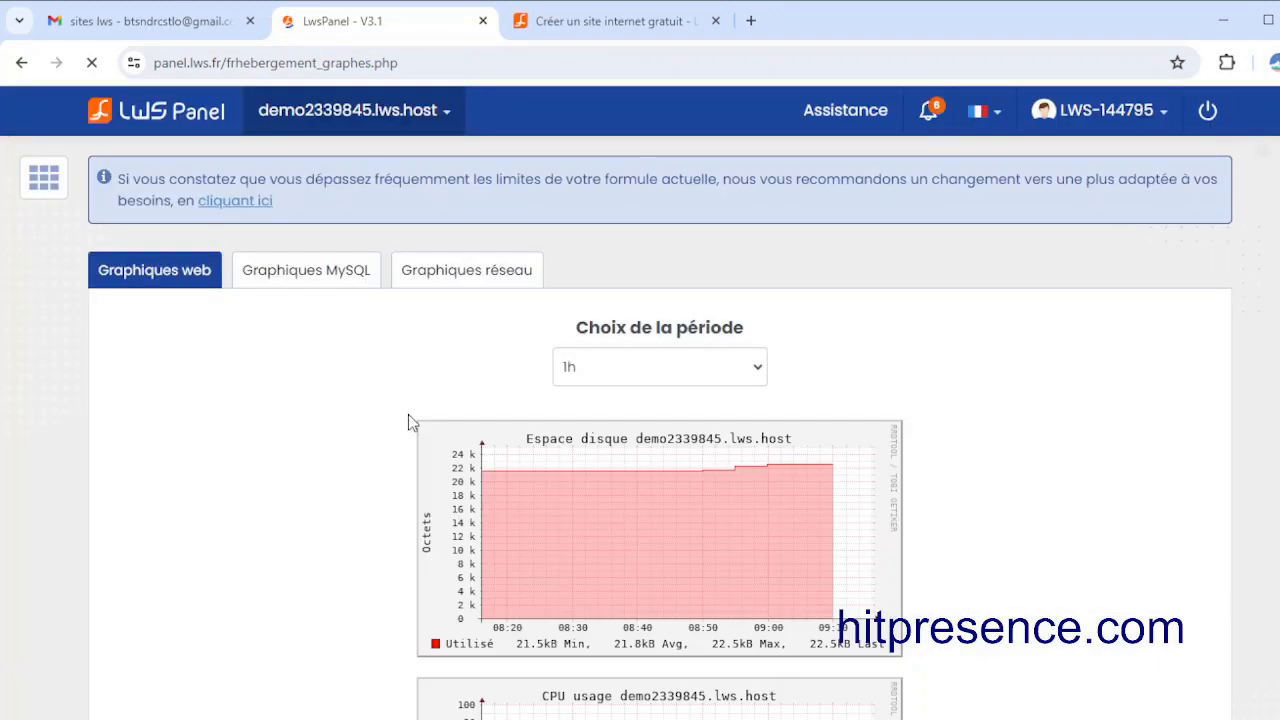
pyautogui.scroll(-7, 705, 431)
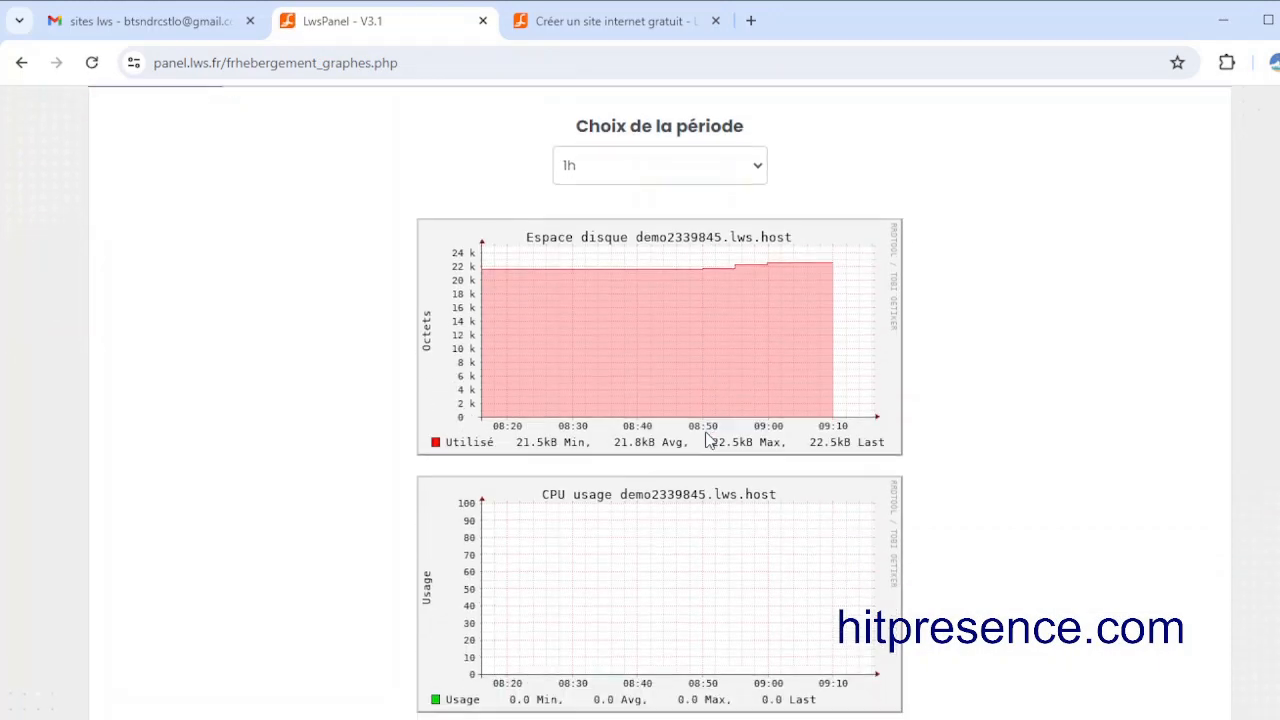
pyautogui.scroll(-3, 705, 441)
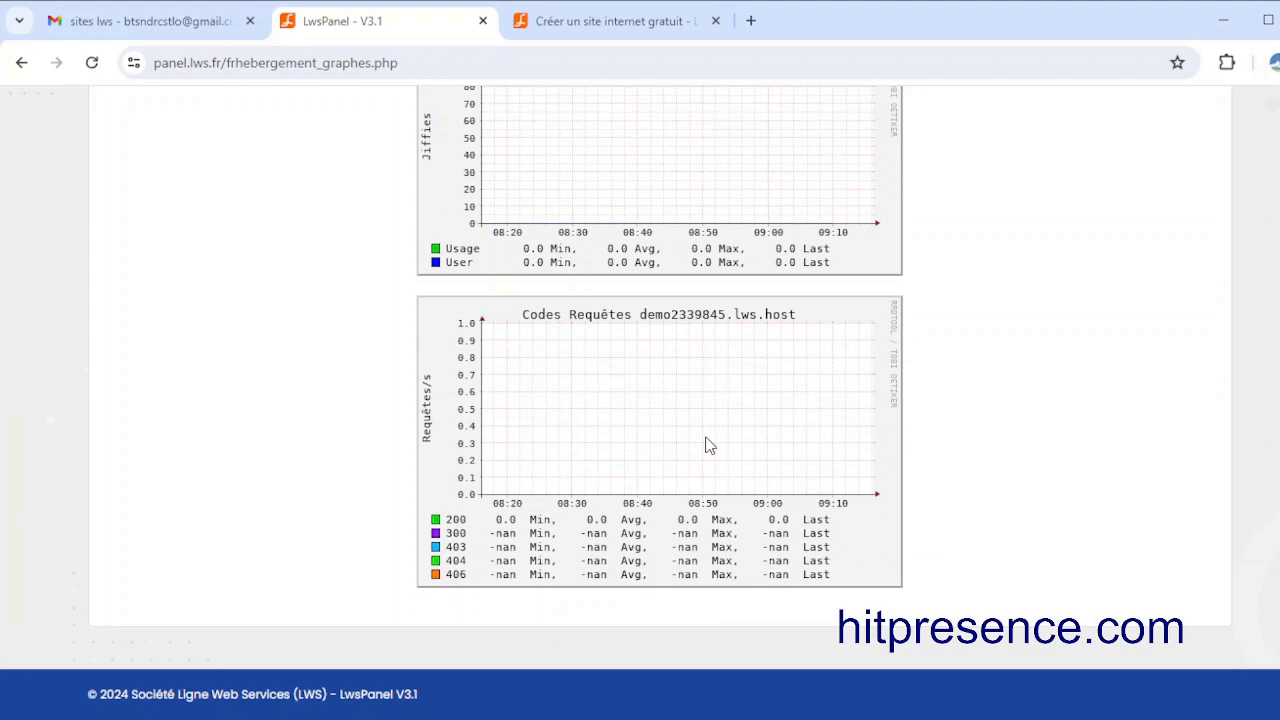
pyautogui.scroll(10, 705, 441)
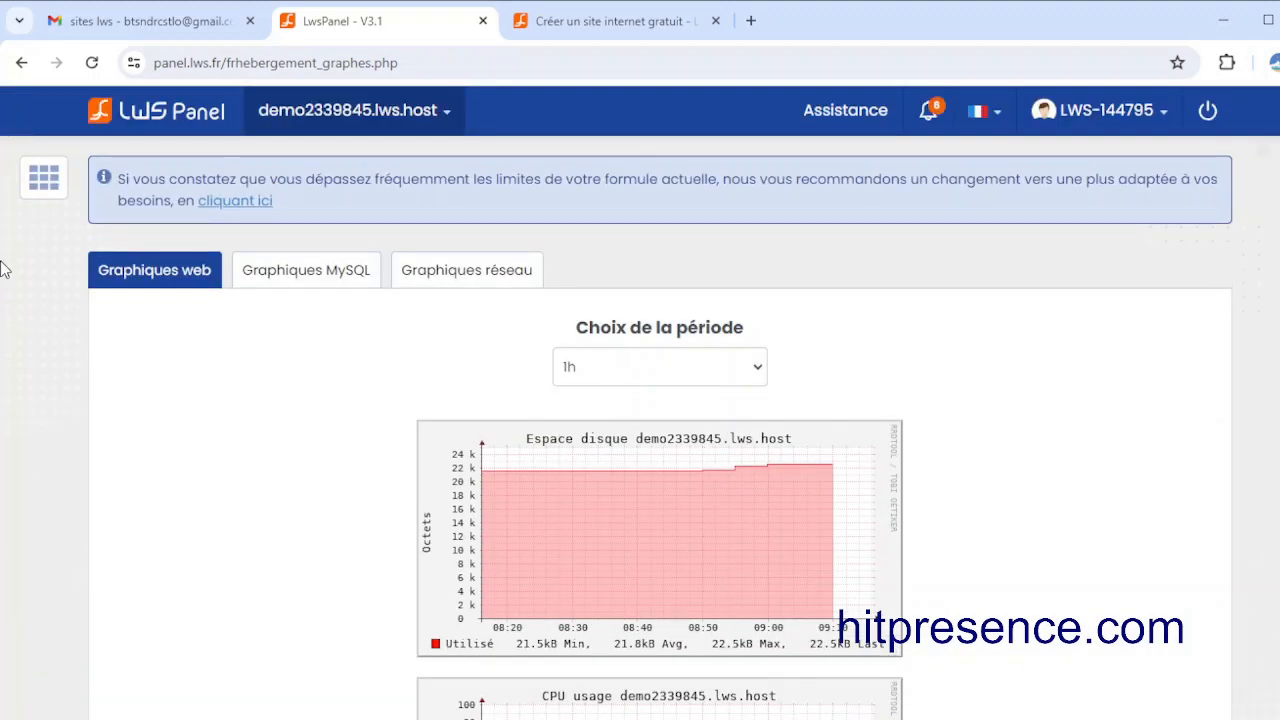
pyautogui.click(22, 63)
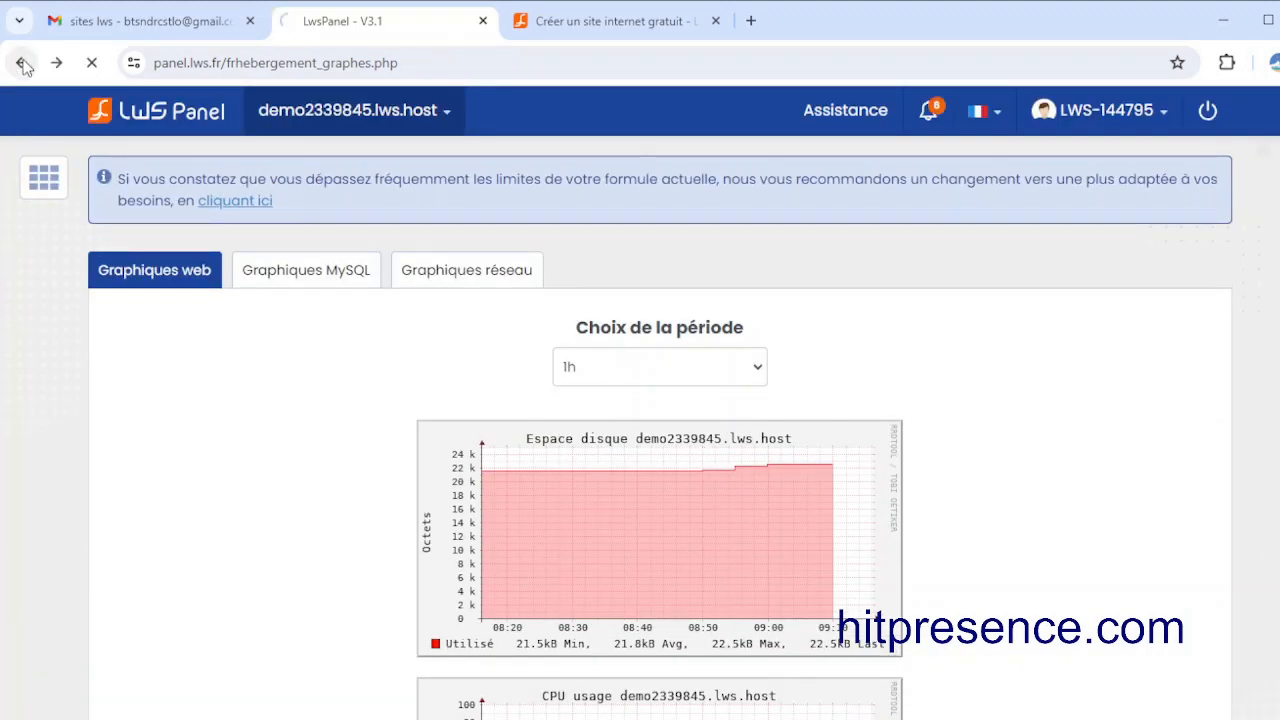
# Step: Look through the domain, performance and security tools on the hosting overview
pyautogui.scroll(-5, 952, 487)
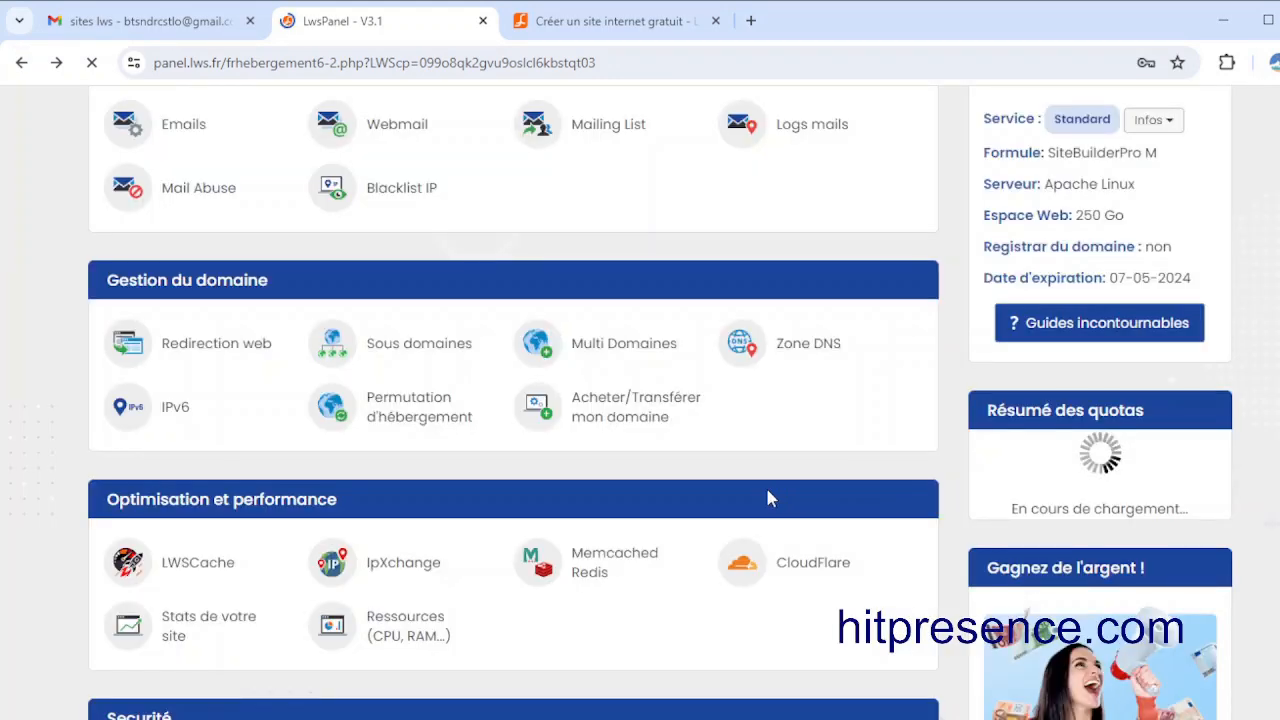
pyautogui.scroll(-3, 760, 505)
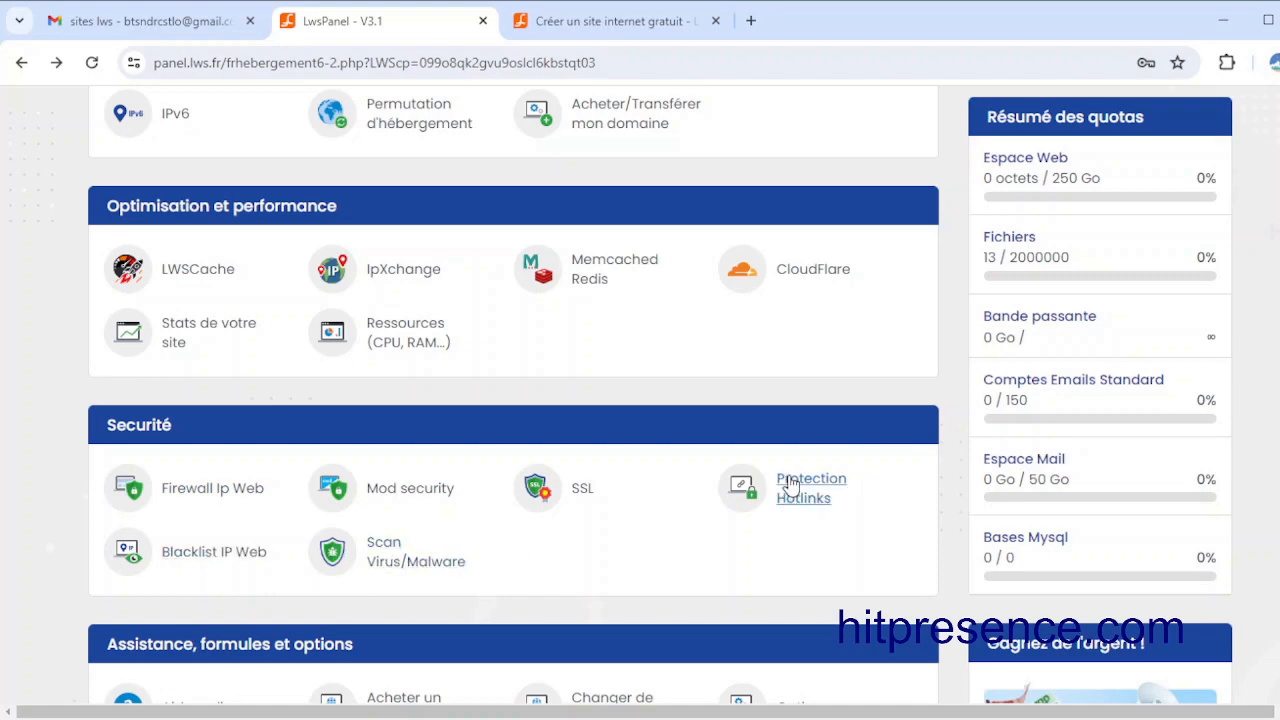
pyautogui.scroll(2, 788, 492)
pyautogui.scroll(4, 790, 496)
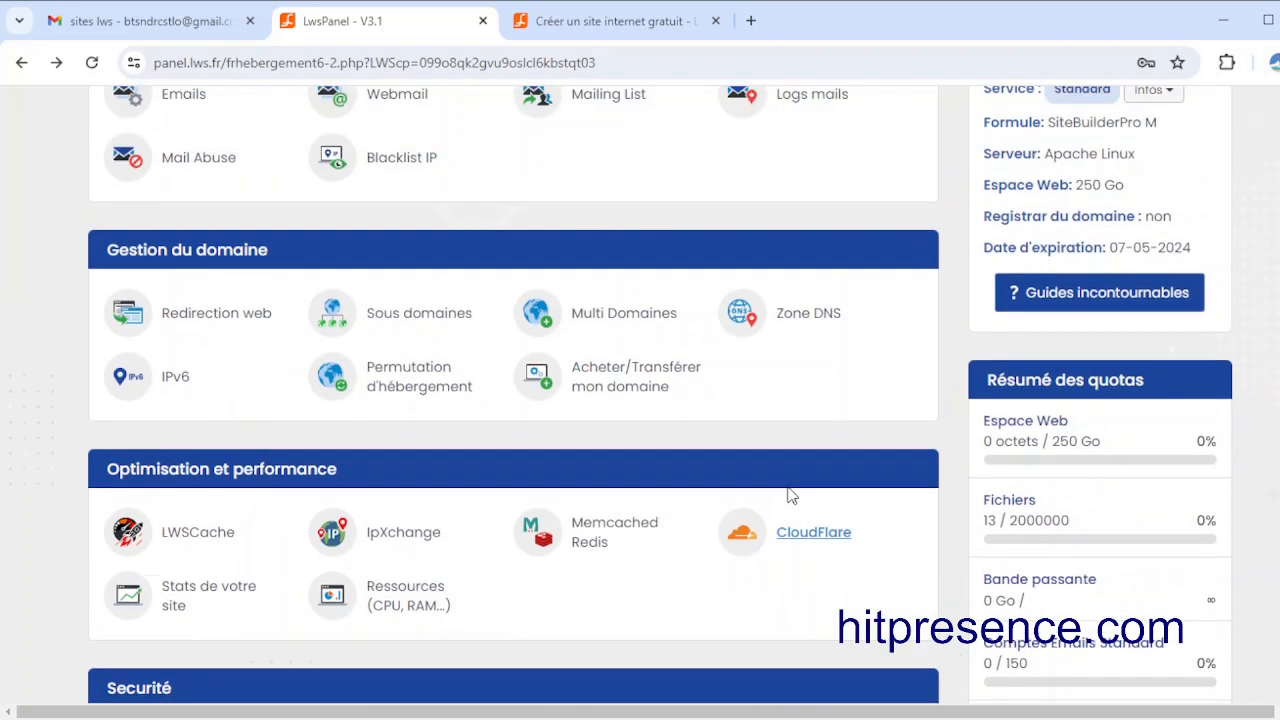
pyautogui.scroll(3, 790, 495)
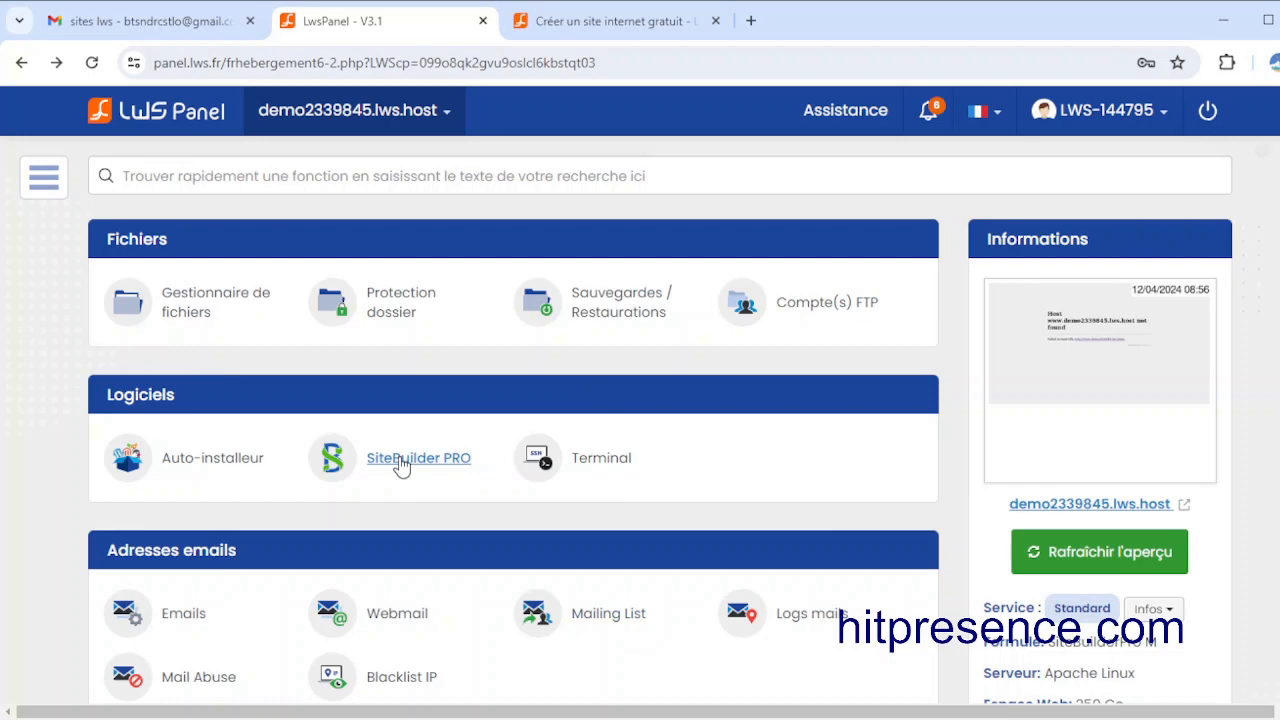
# Step: Open the SiteBuilder PRO page, review its tutorial and backup information, and launch the site creation editor
pyautogui.click(439, 464)
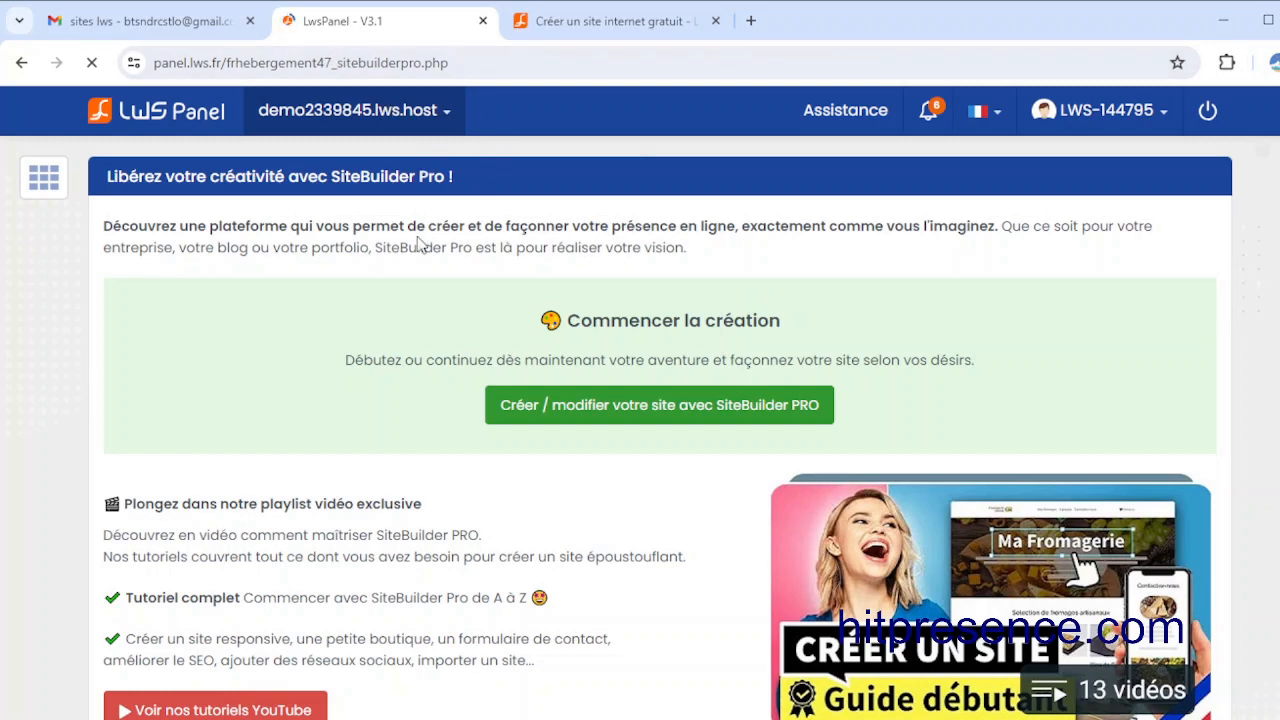
pyautogui.scroll(-1, 685, 280)
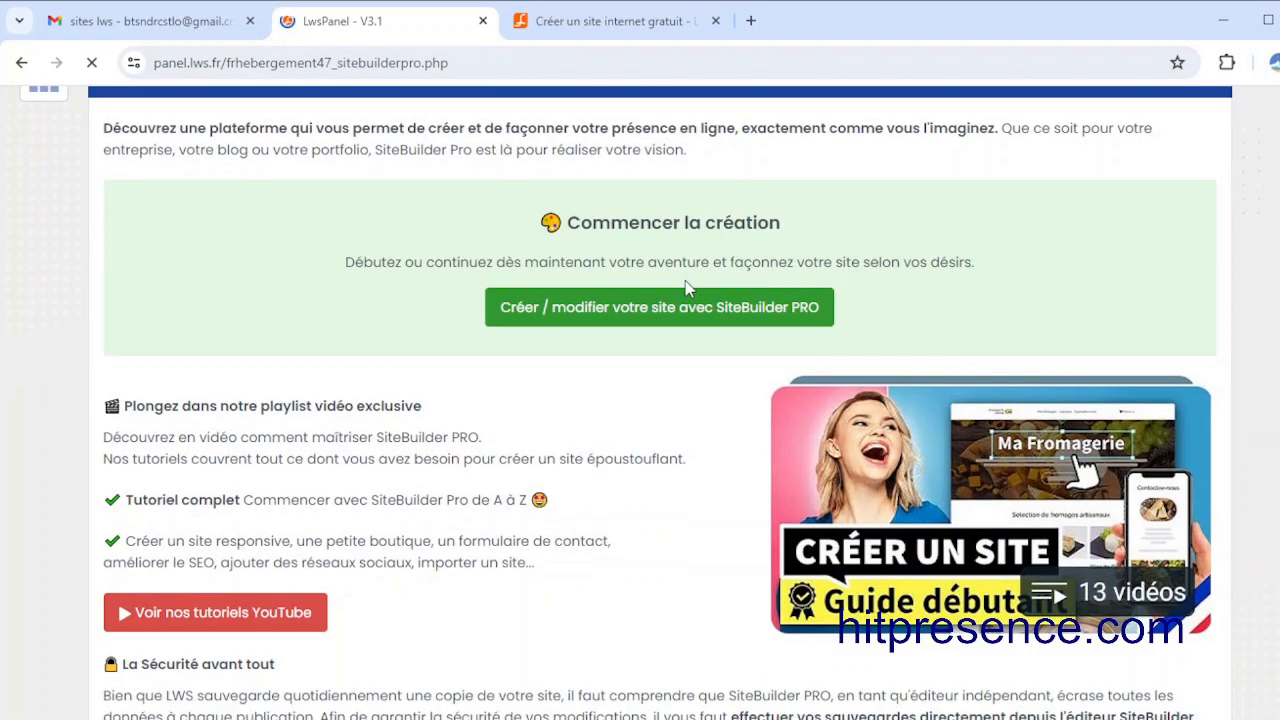
pyautogui.scroll(-1, 687, 288)
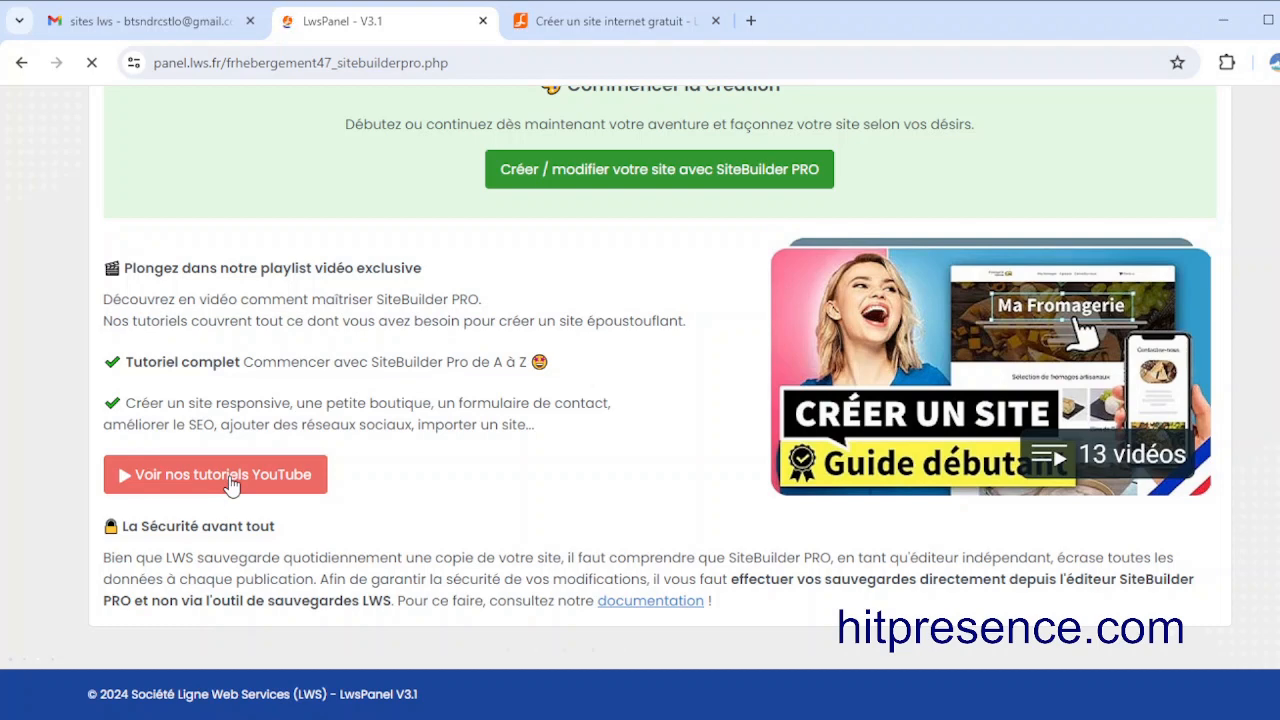
pyautogui.scroll(1, 230, 485)
pyautogui.scroll(1, 230, 485)
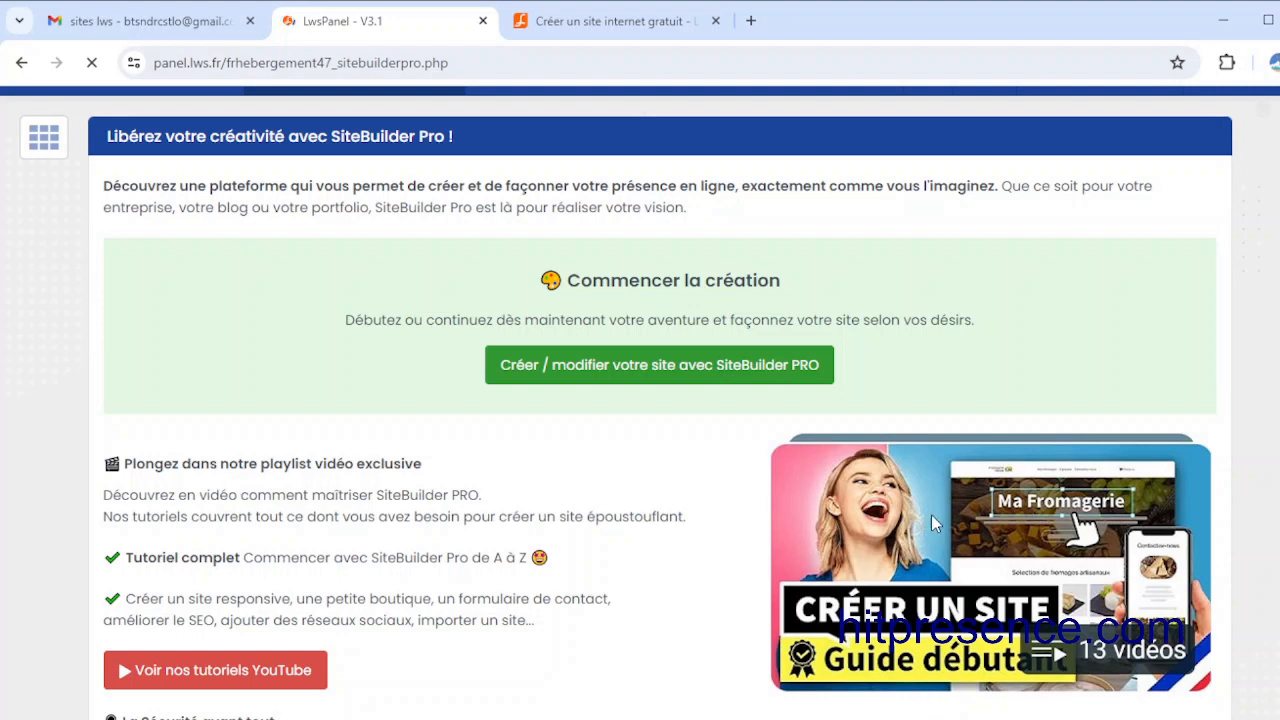
pyautogui.click(614, 365)
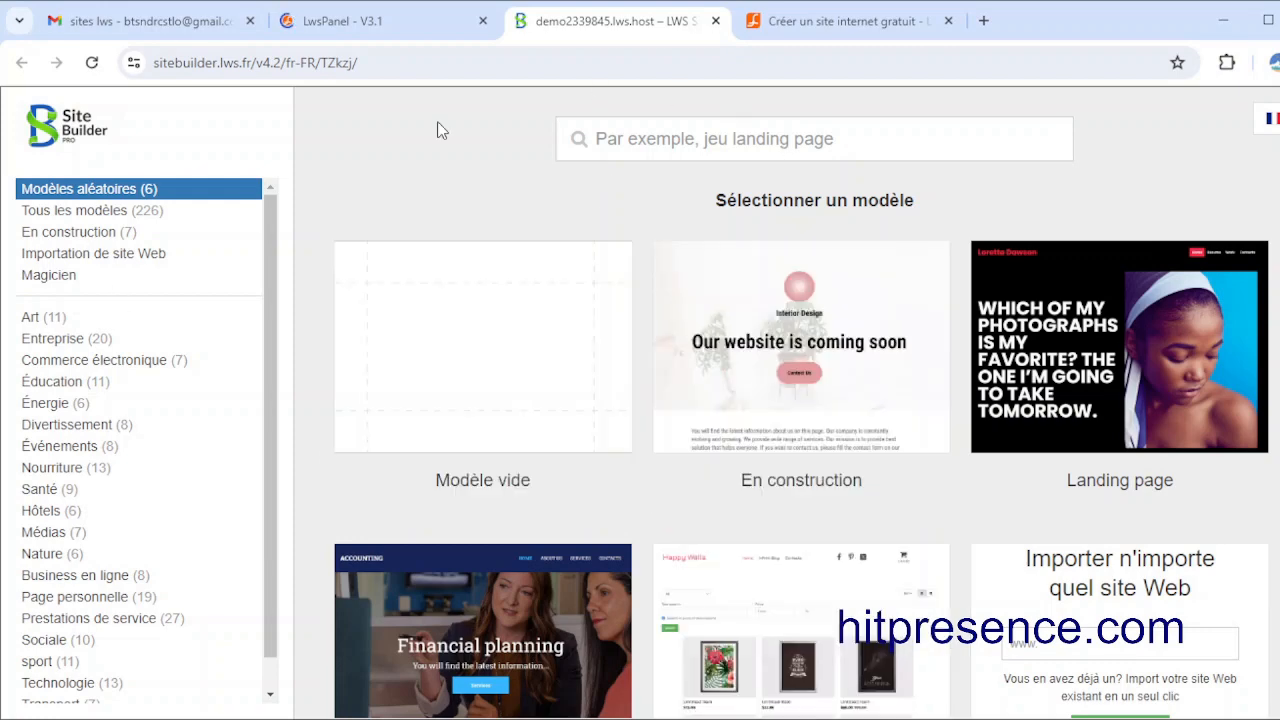
# Step: Revisit the SiteBuilder PRO launch page, return to the editor and look through the list of template categories
pyautogui.click(380, 17)
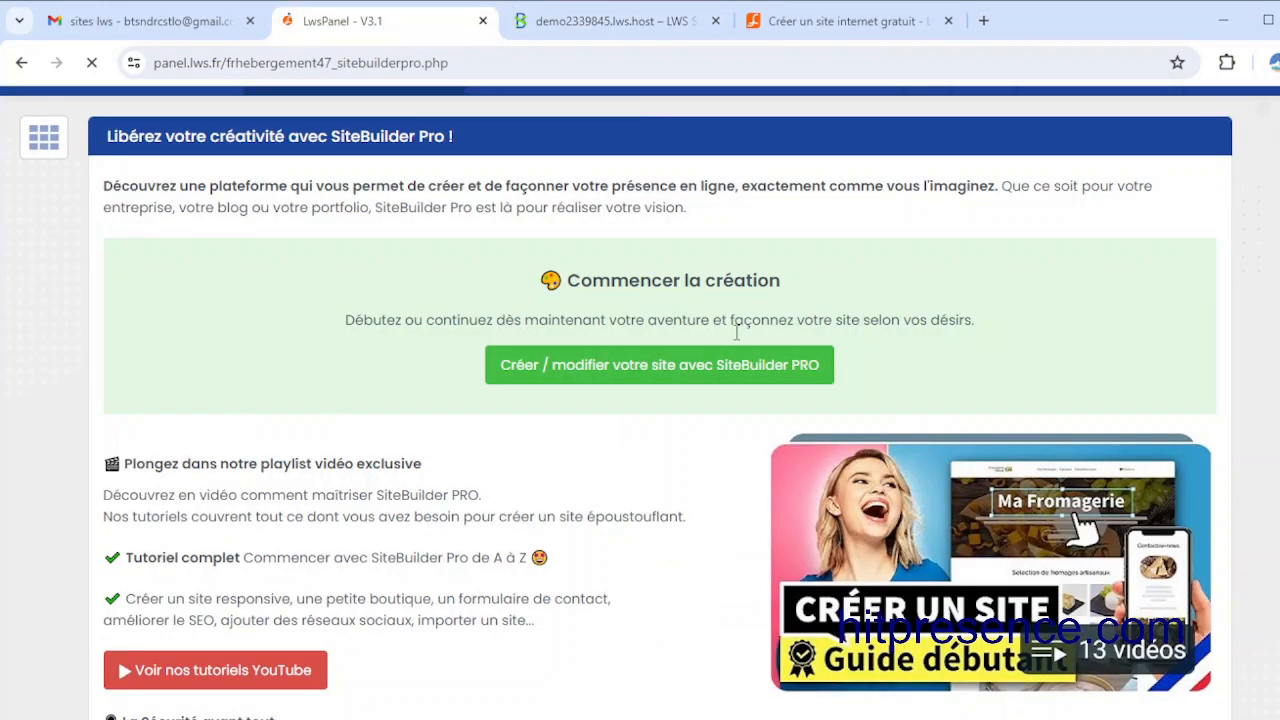
pyautogui.click(600, 20)
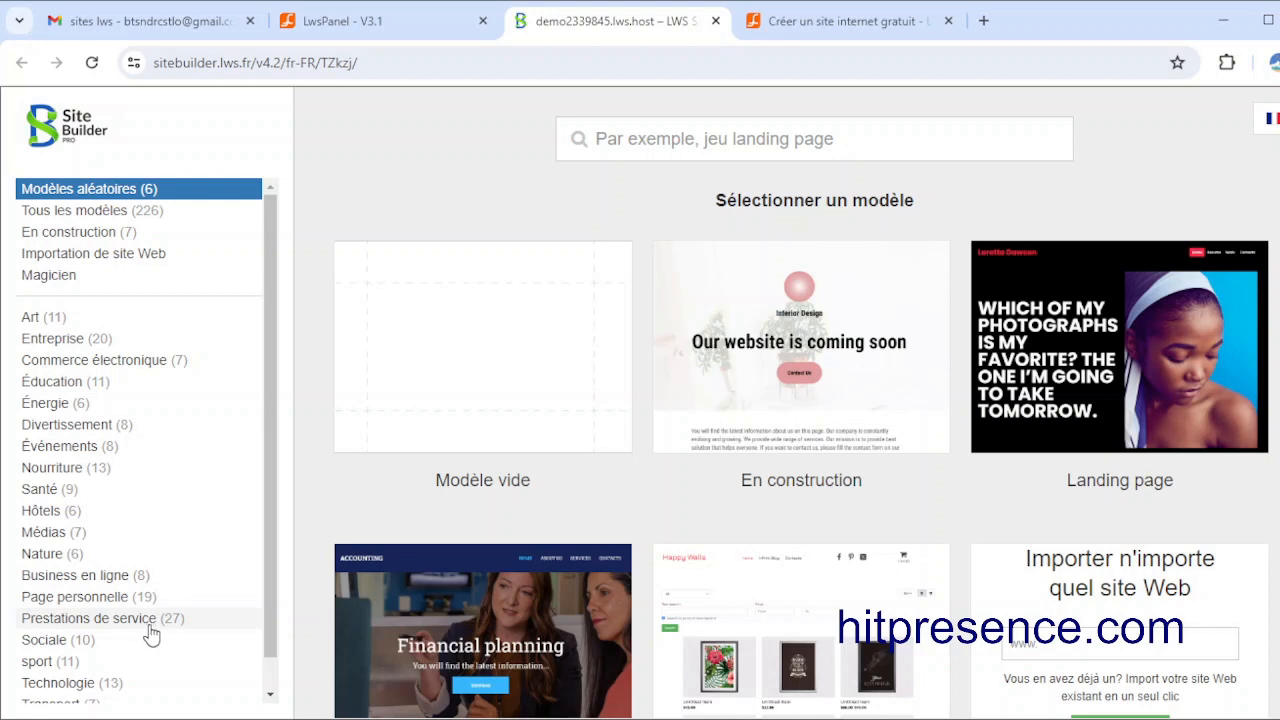
pyautogui.scroll(-1, 157, 632)
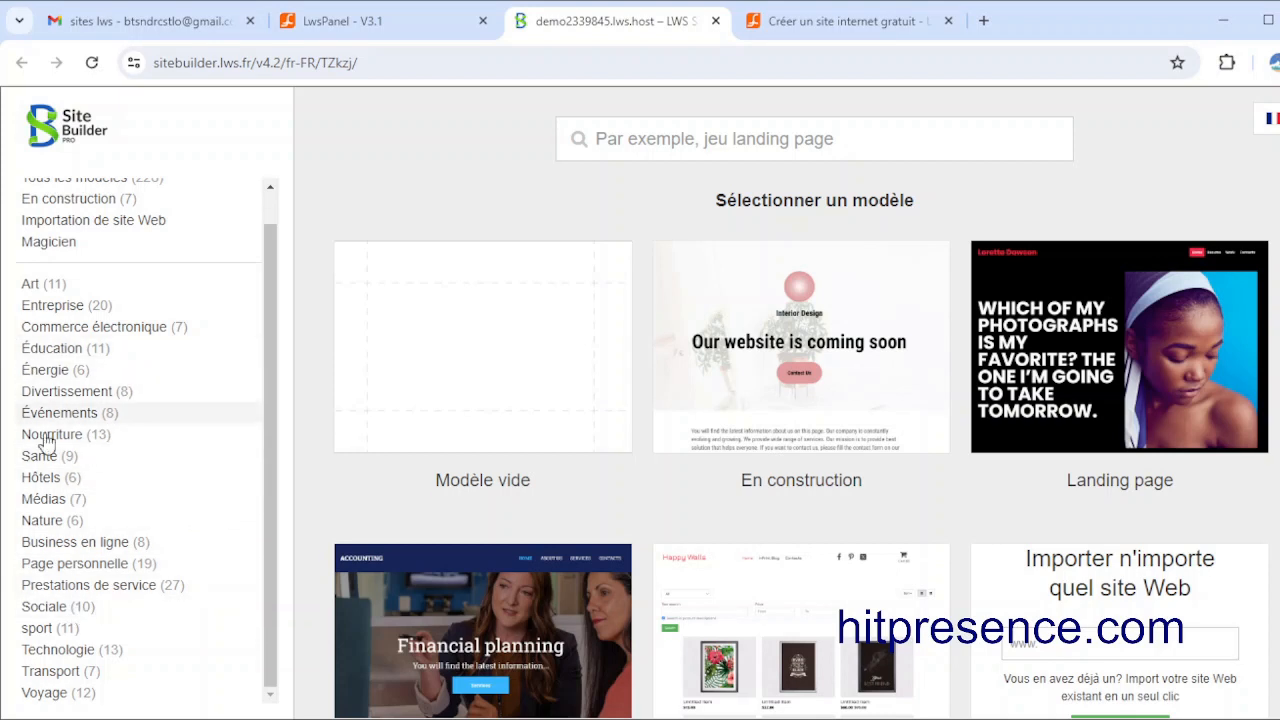
pyautogui.moveTo(560, 322)
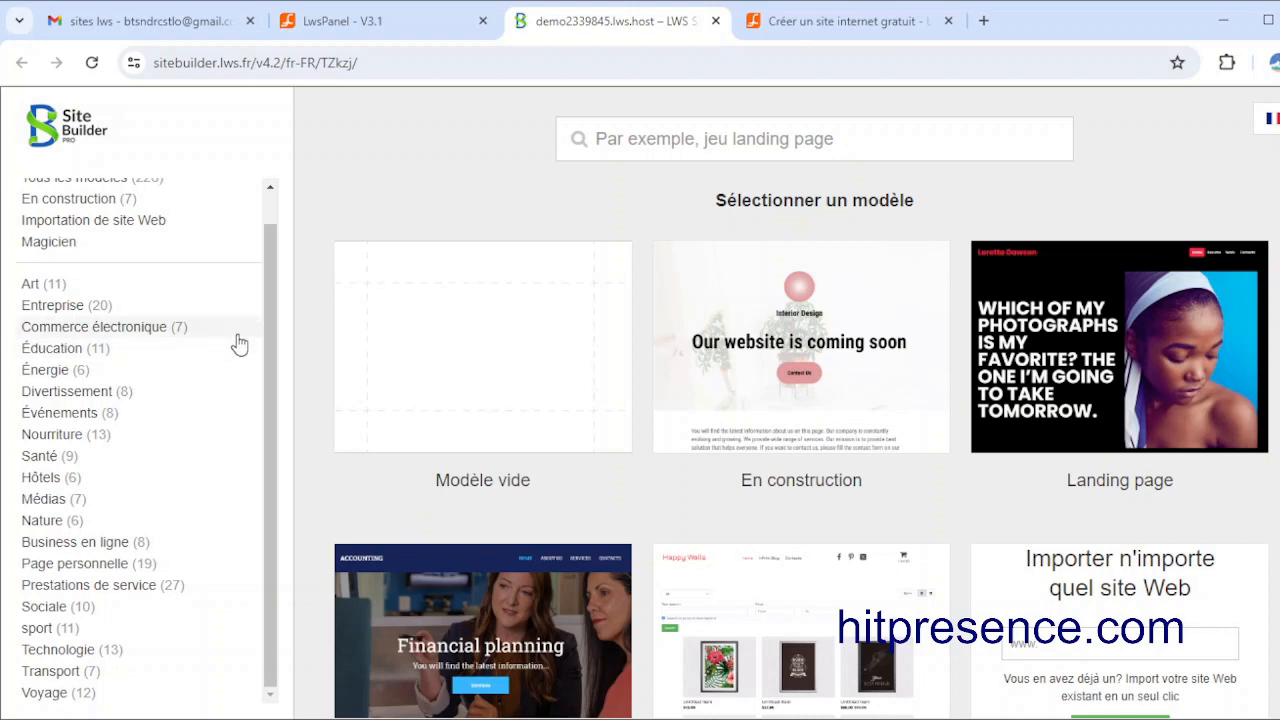
pyautogui.scroll(1, 239, 344)
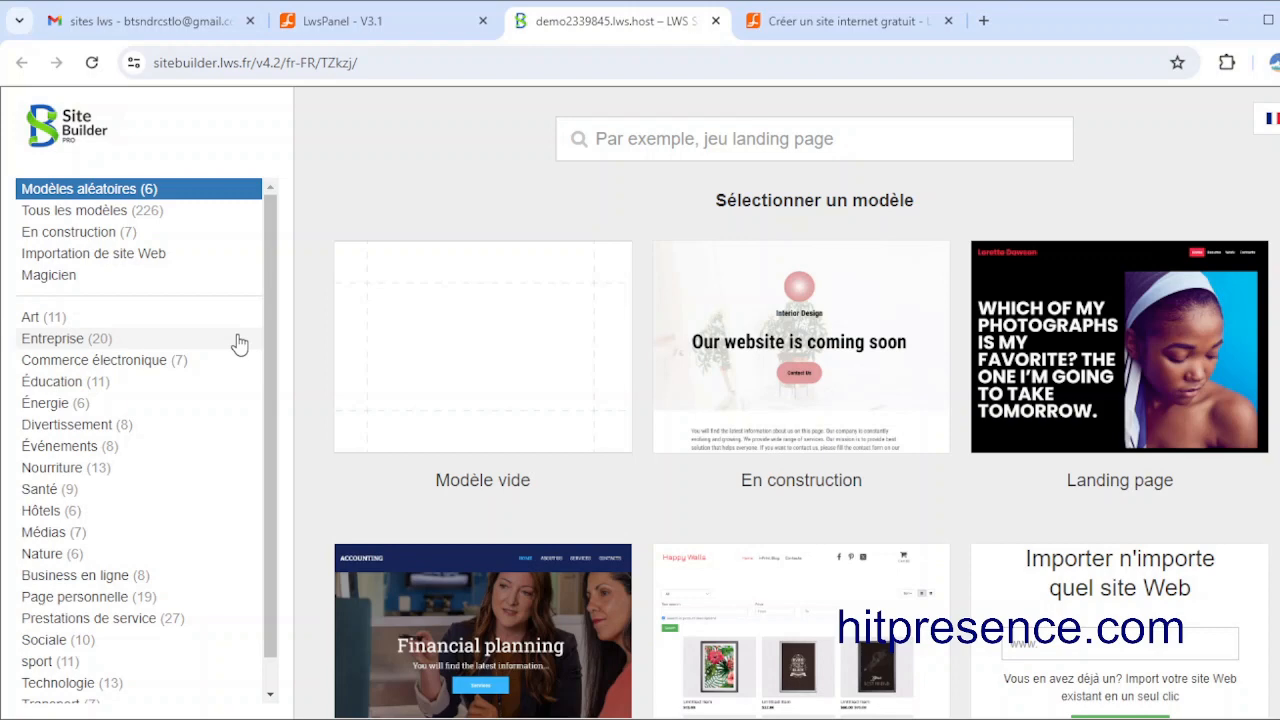
# Step: Browse the Divertissement templates and select the "Action de plongée et aventures" template for the site
pyautogui.click(90, 426)
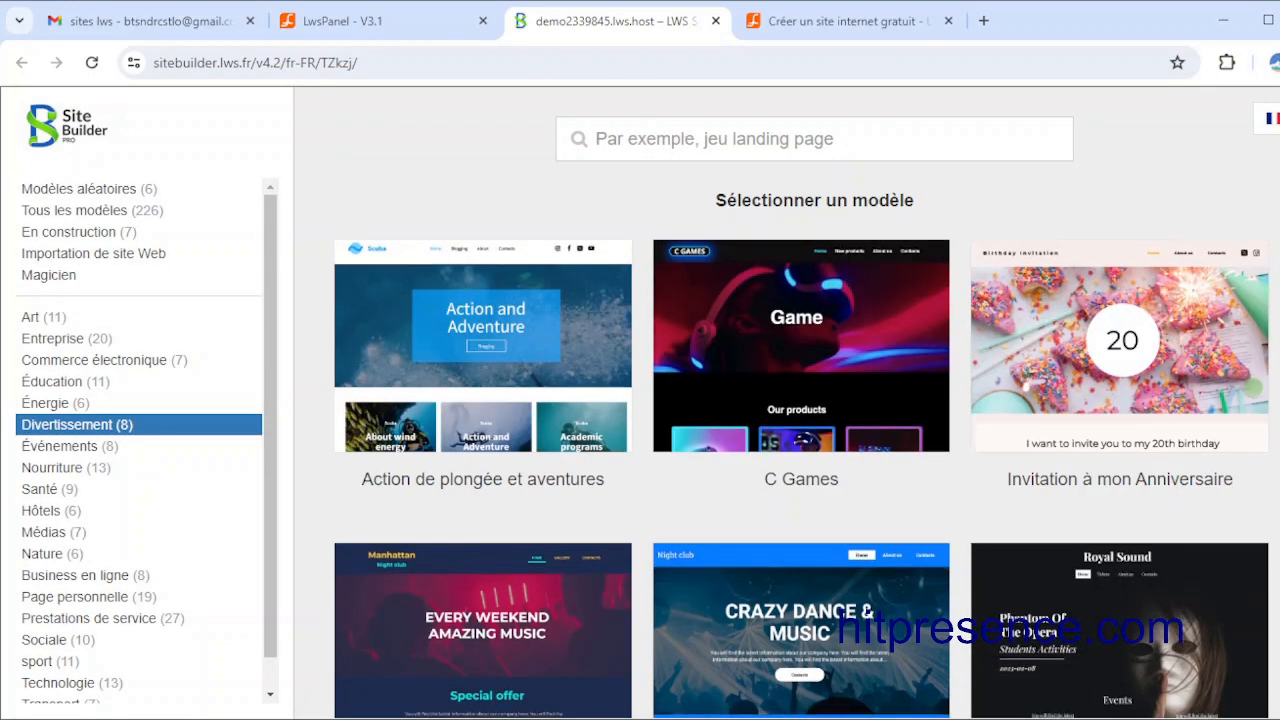
pyautogui.scroll(-2, 697, 316)
pyautogui.scroll(2, 800, 450)
pyautogui.scroll(-3, 800, 450)
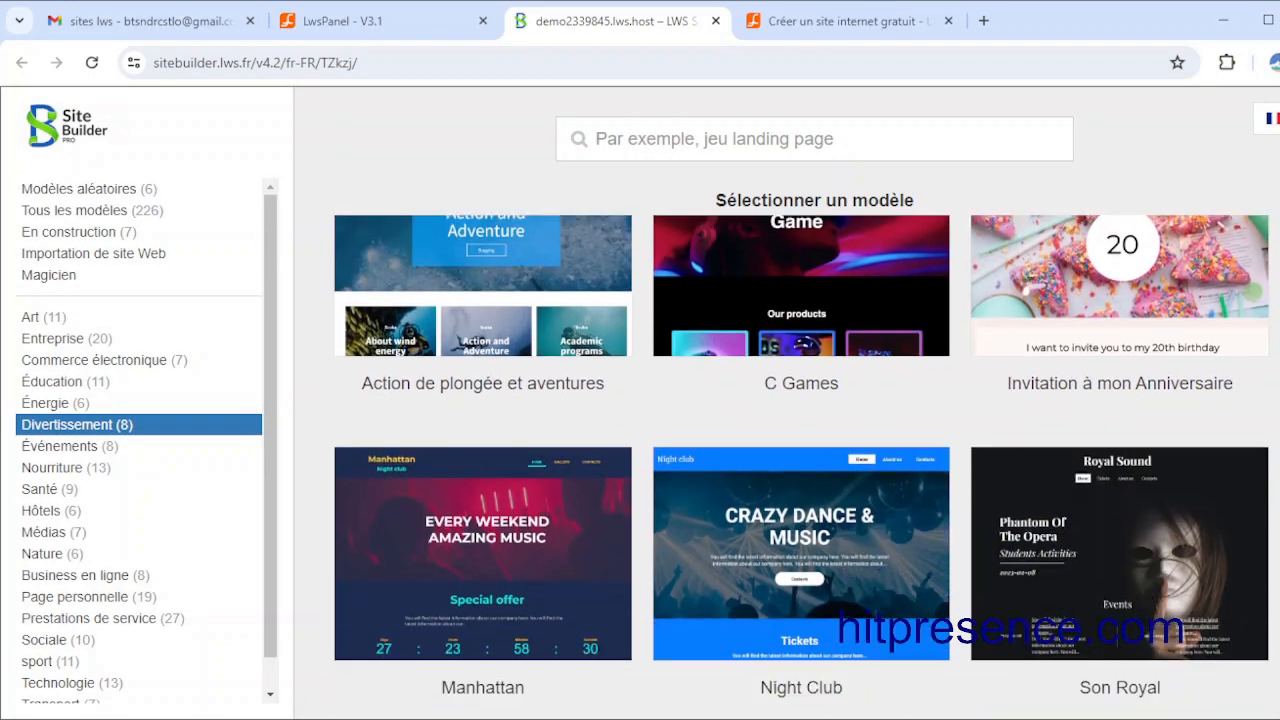
pyautogui.scroll(-1, 800, 450)
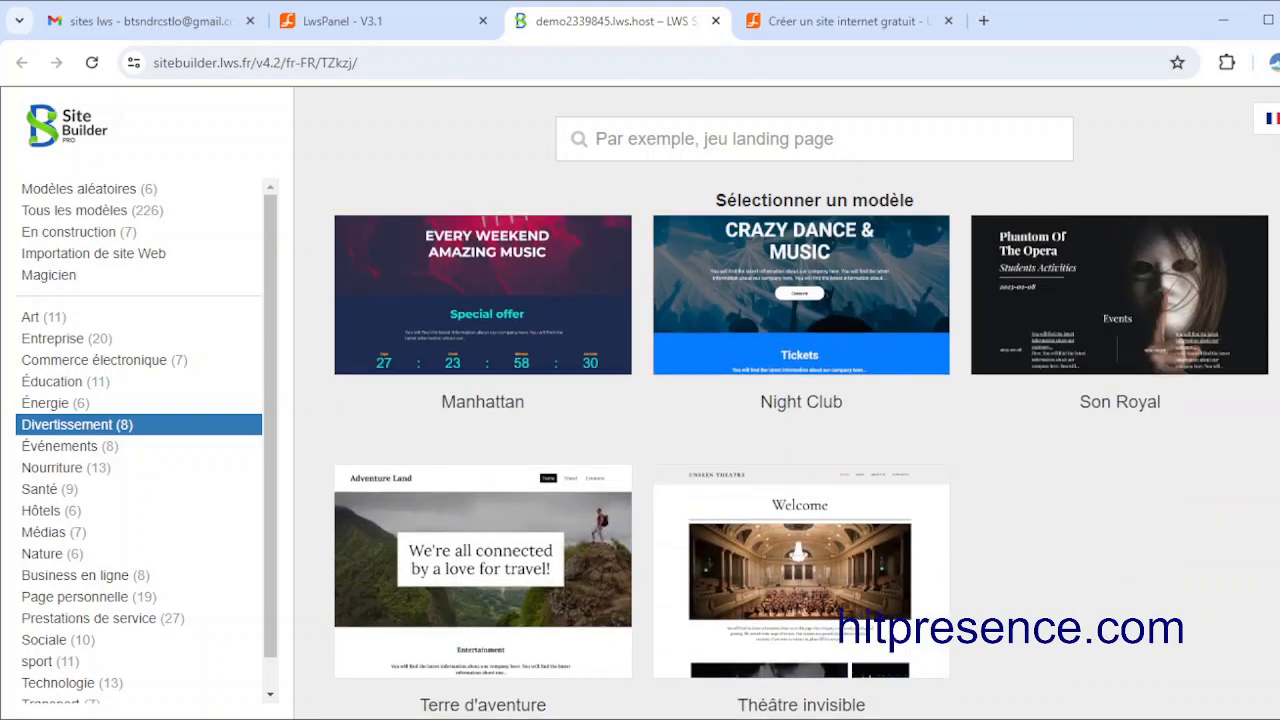
pyautogui.scroll(3, 800, 450)
pyautogui.scroll(1, 800, 400)
pyautogui.moveTo(414, 304)
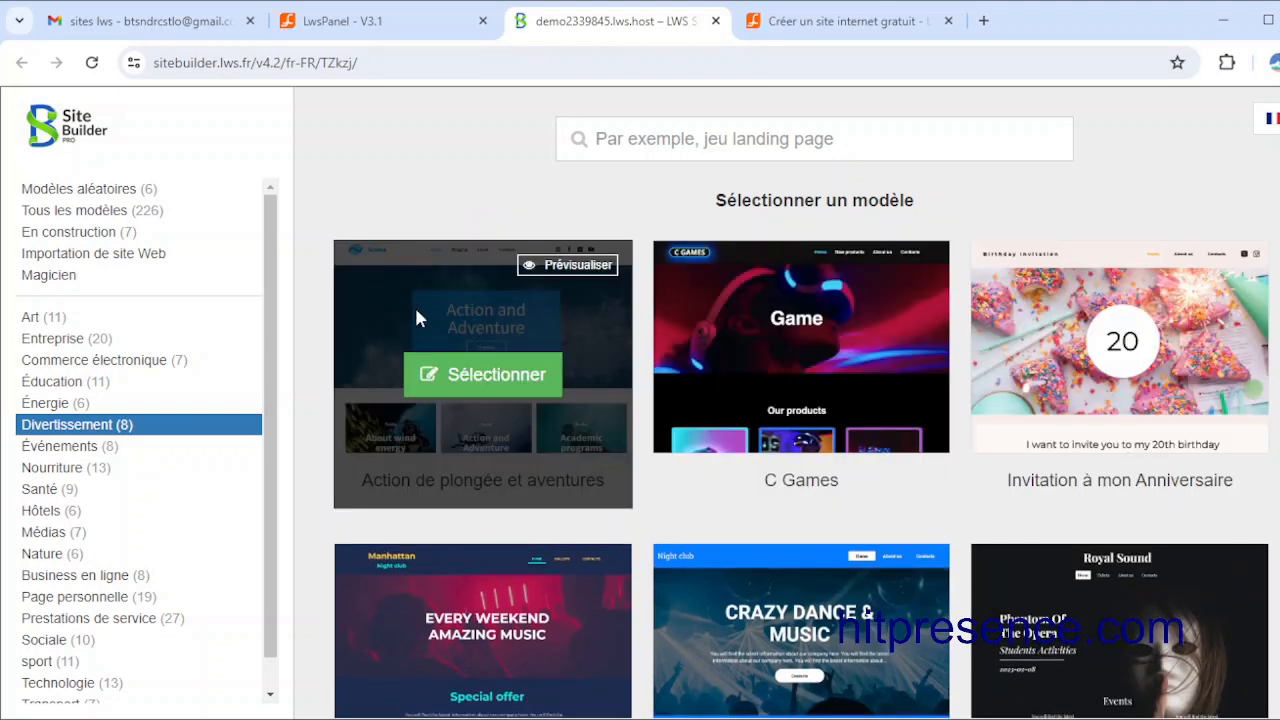
pyautogui.click(495, 376)
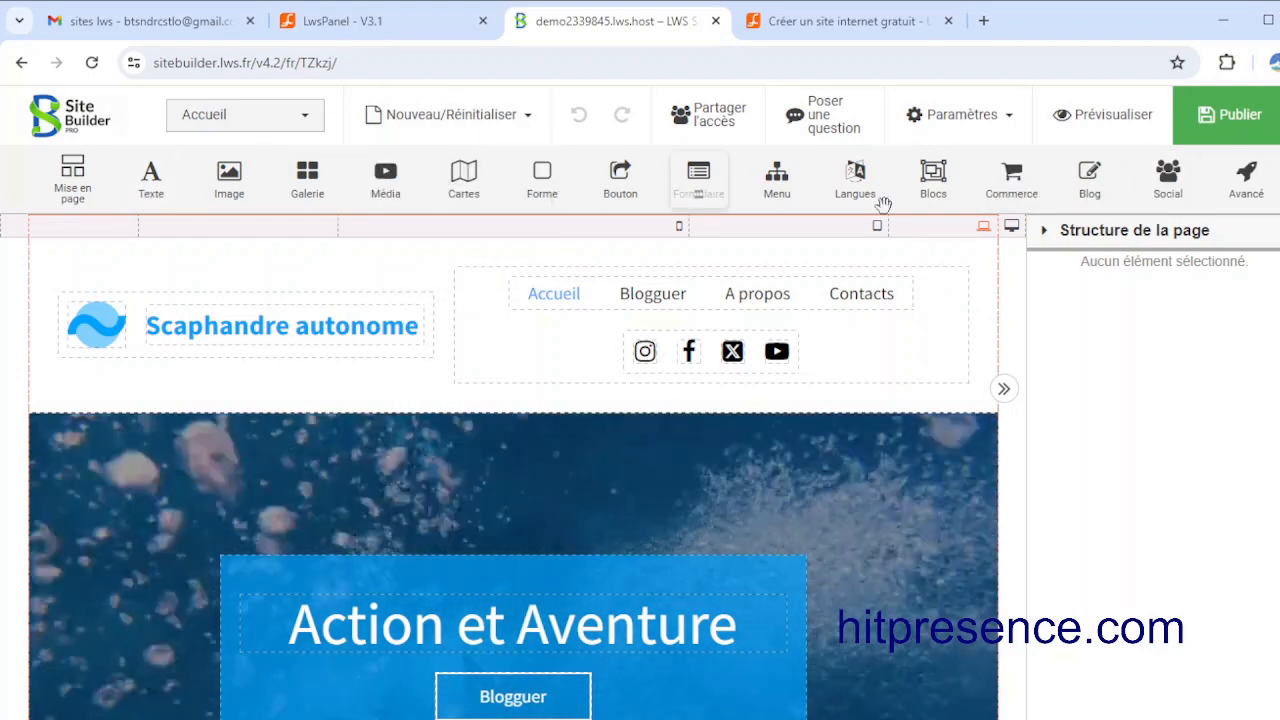
# Step: Apply the Sub Title text style to the "Action et Aventure" heading in the home page banner
pyautogui.scroll(-2, 1086, 429)
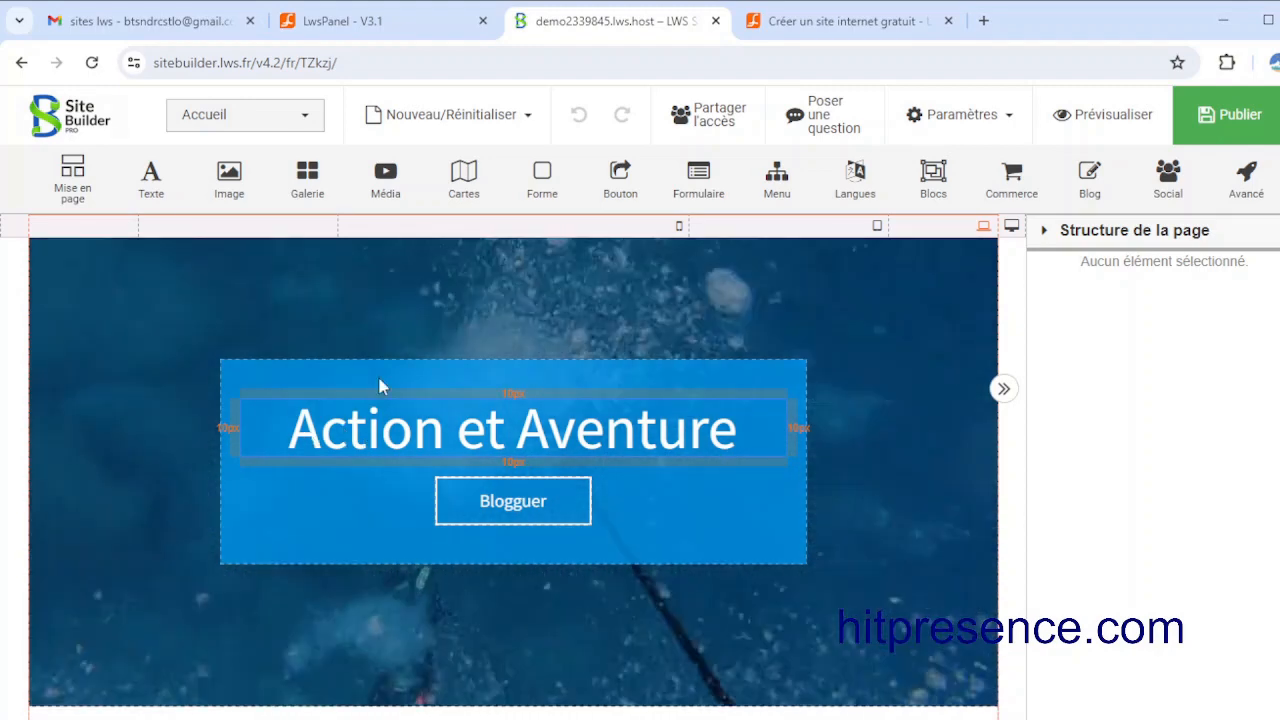
pyautogui.click(333, 443)
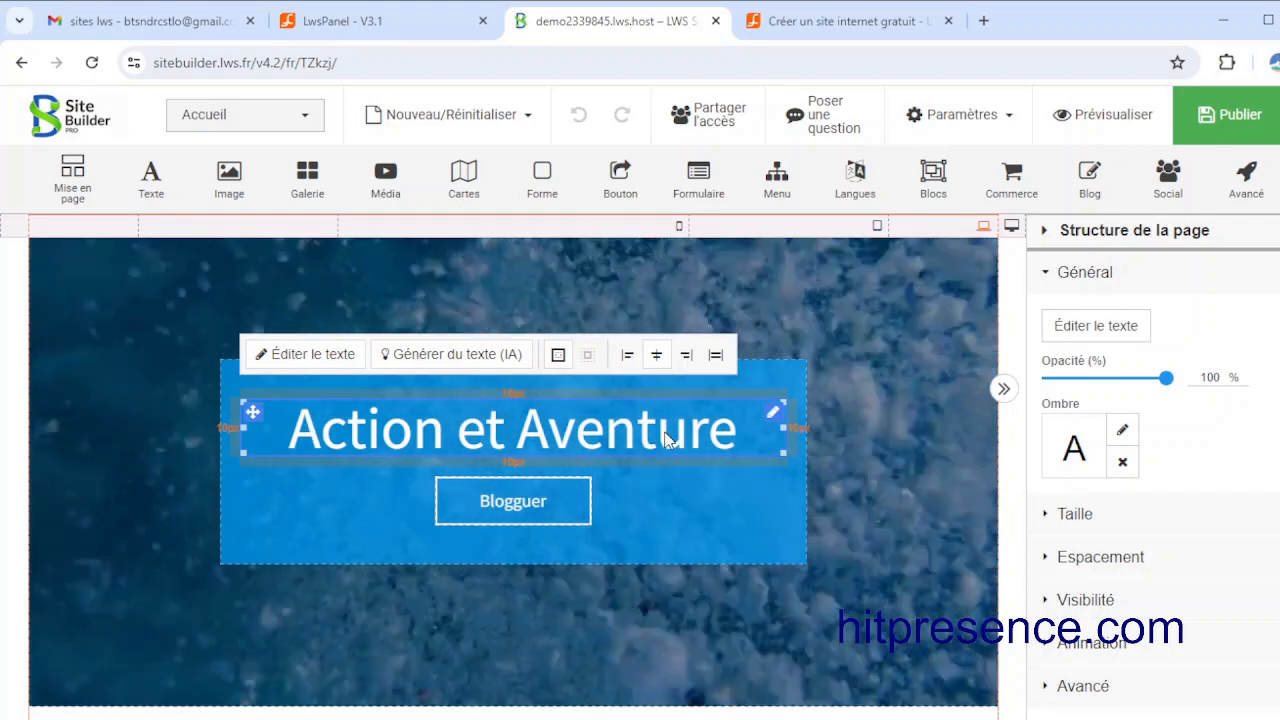
pyautogui.click(308, 355)
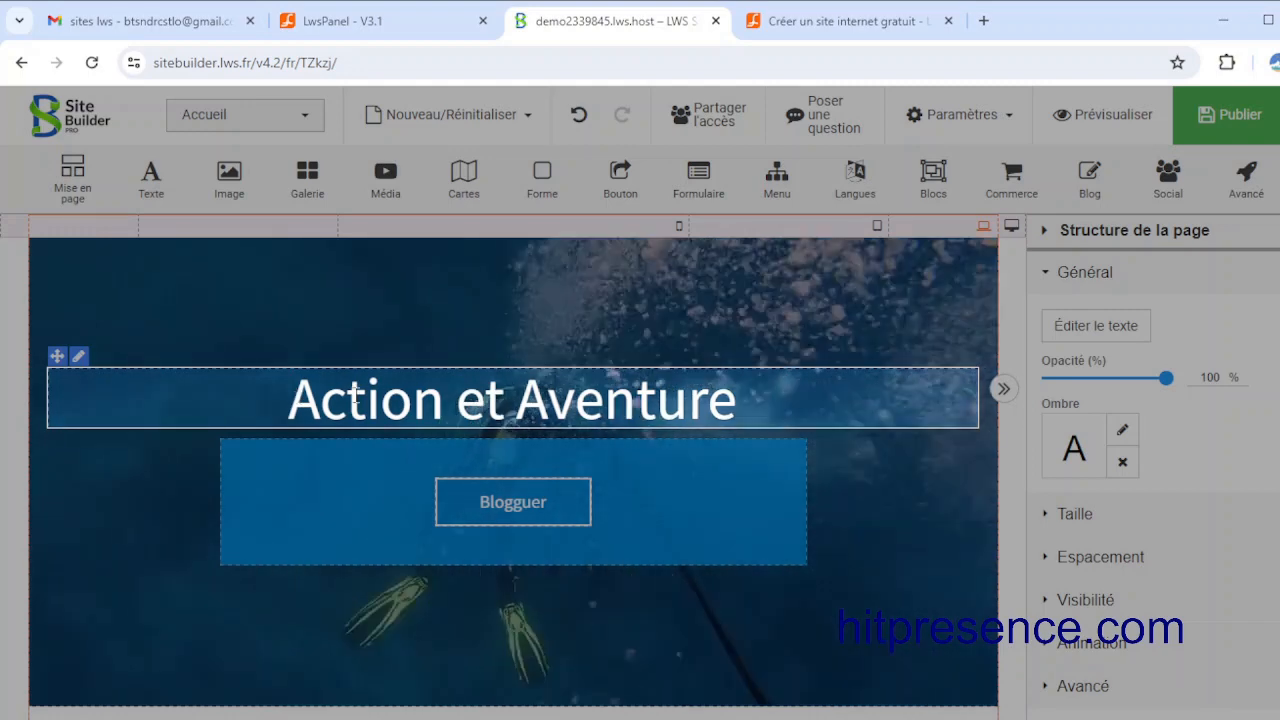
pyautogui.moveTo(291, 397); pyautogui.dragTo(568, 393)
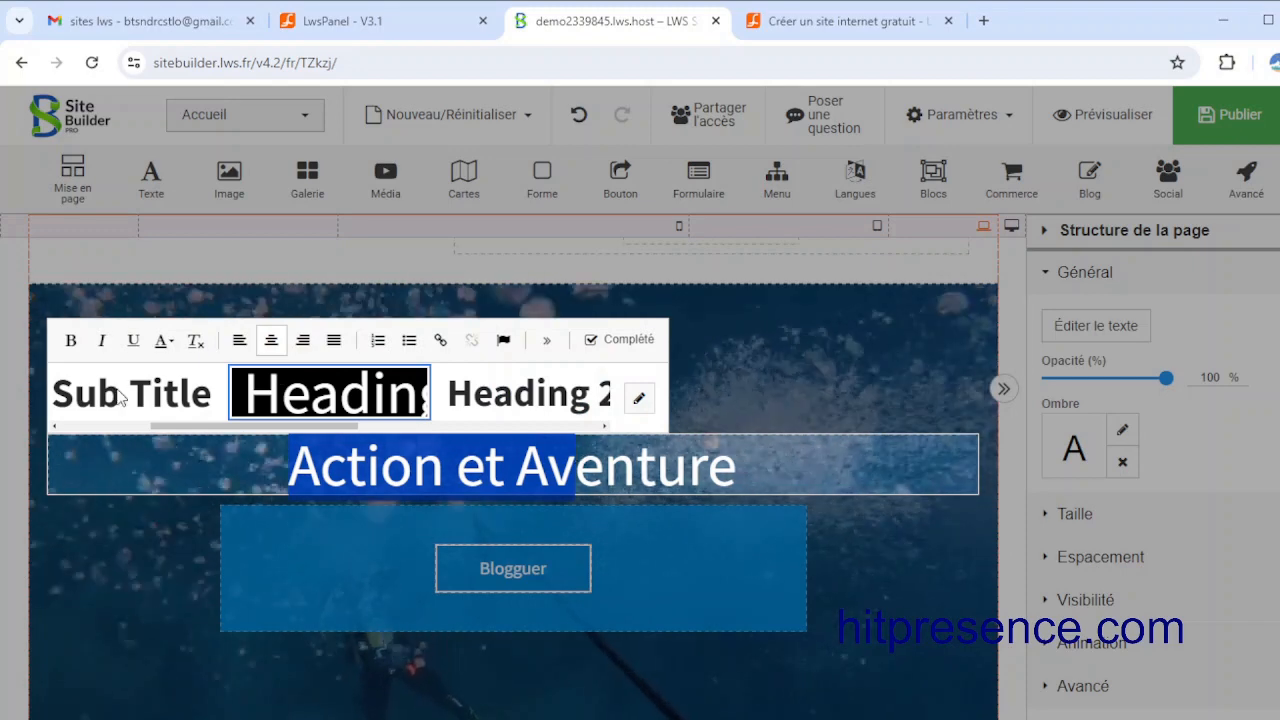
pyautogui.click(116, 396)
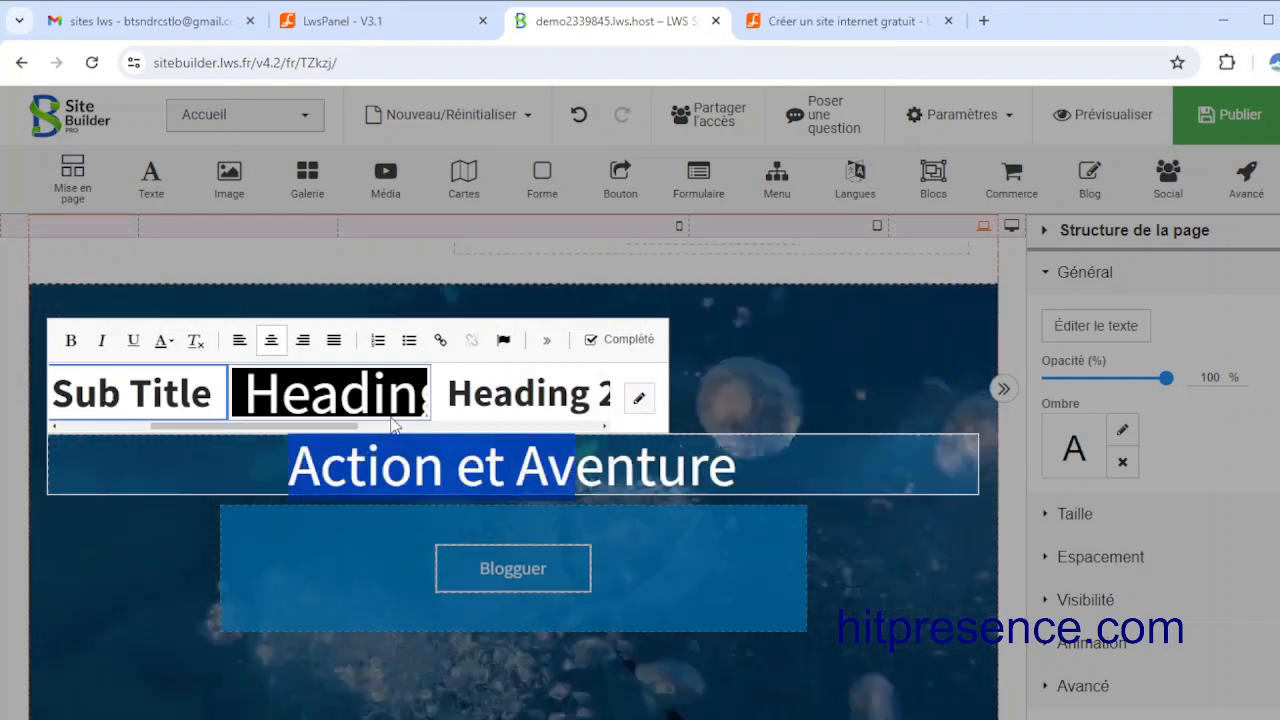
pyautogui.click(469, 462)
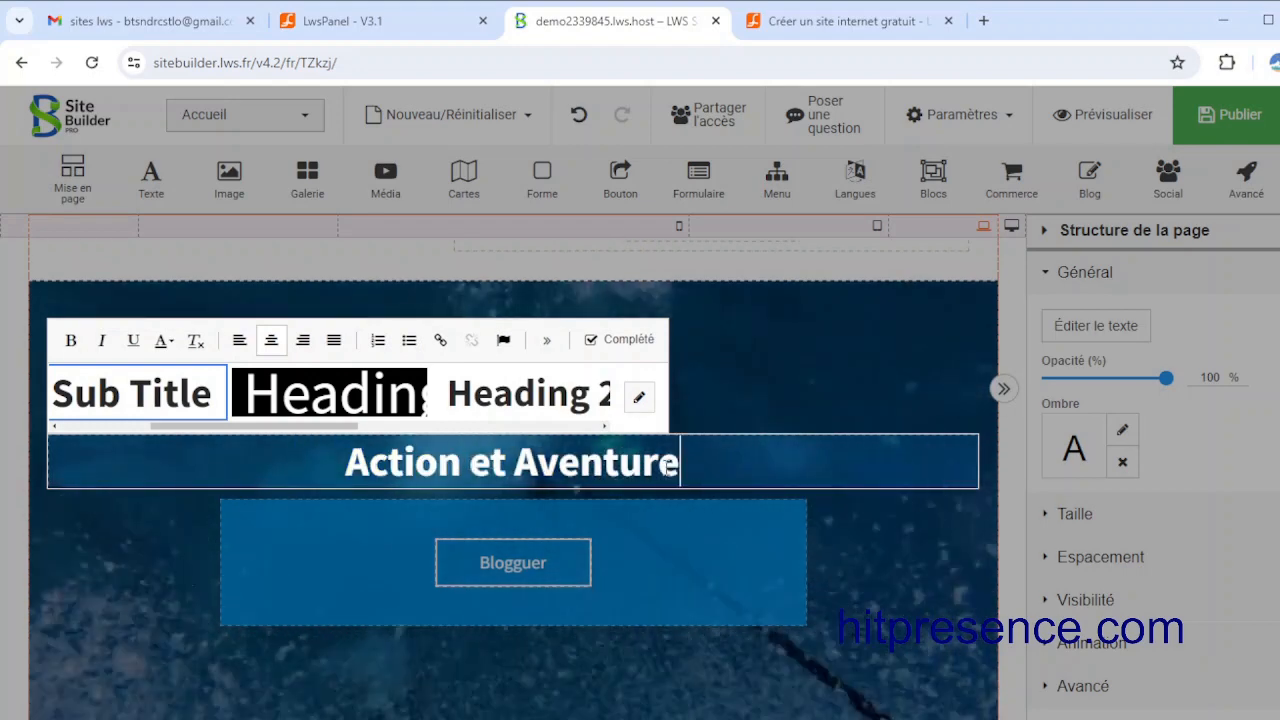
# Step: Replace the banner heading text with "Mon beau site de plongée" and finish the text edit
pyautogui.moveTo(682, 462); pyautogui.dragTo(354, 457)
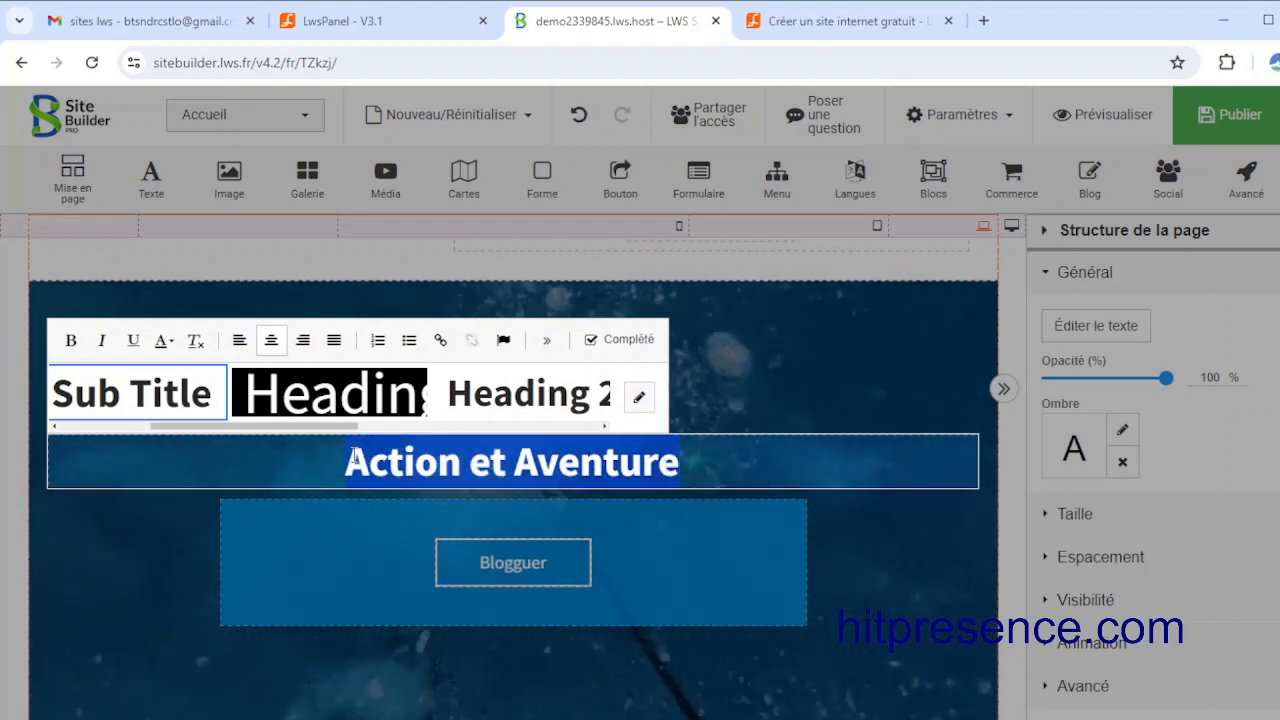
pyautogui.press('BackSpace')
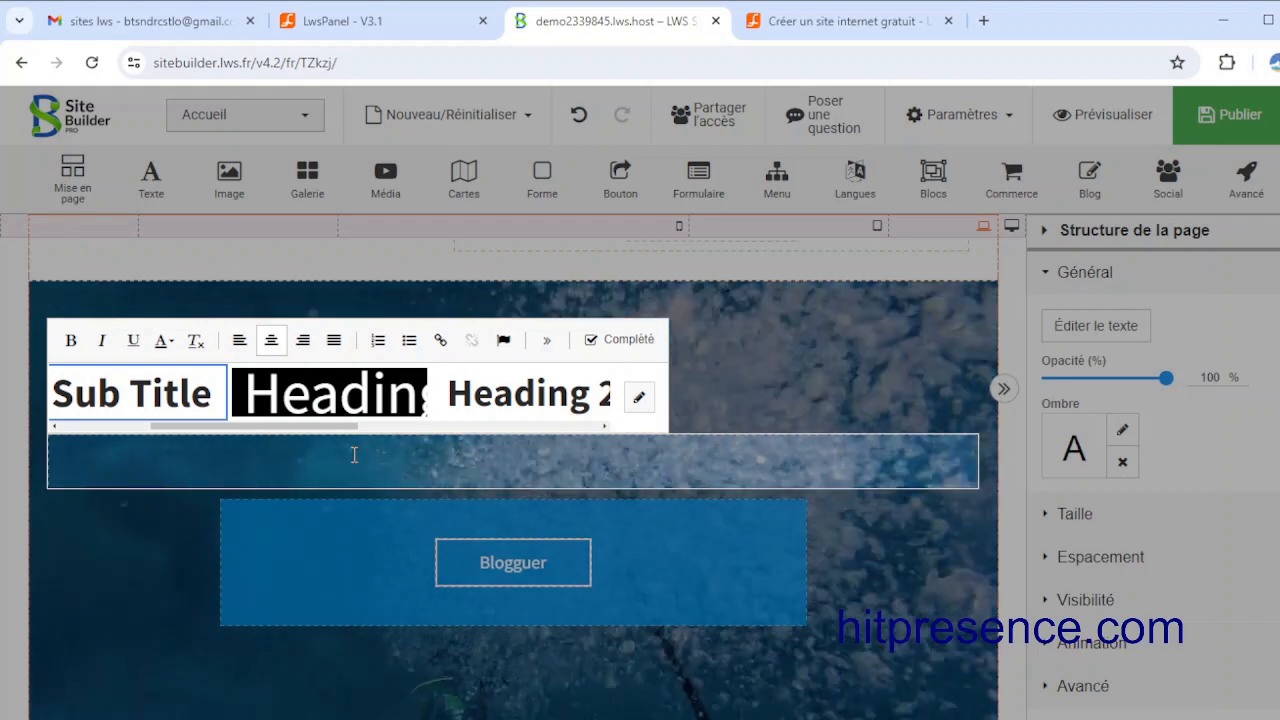
pyautogui.write('Mon beau site de plo')
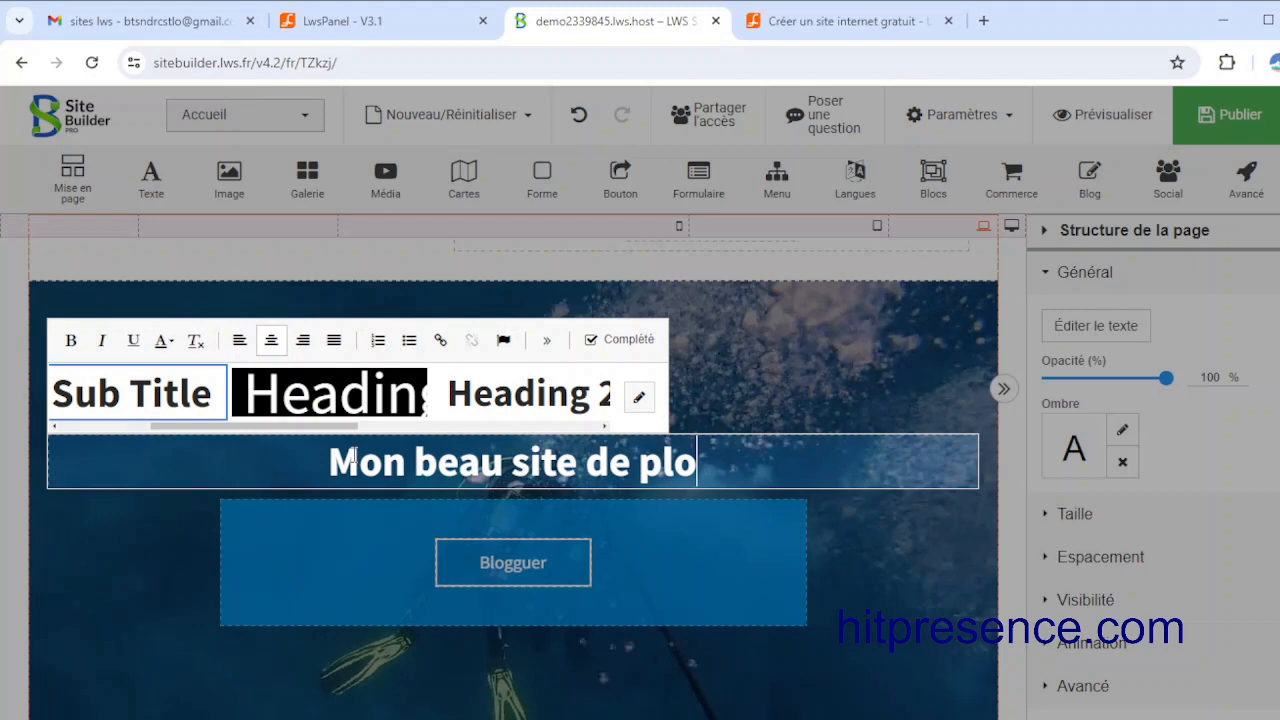
pyautogui.write('ngée')
pyautogui.click(760, 566)
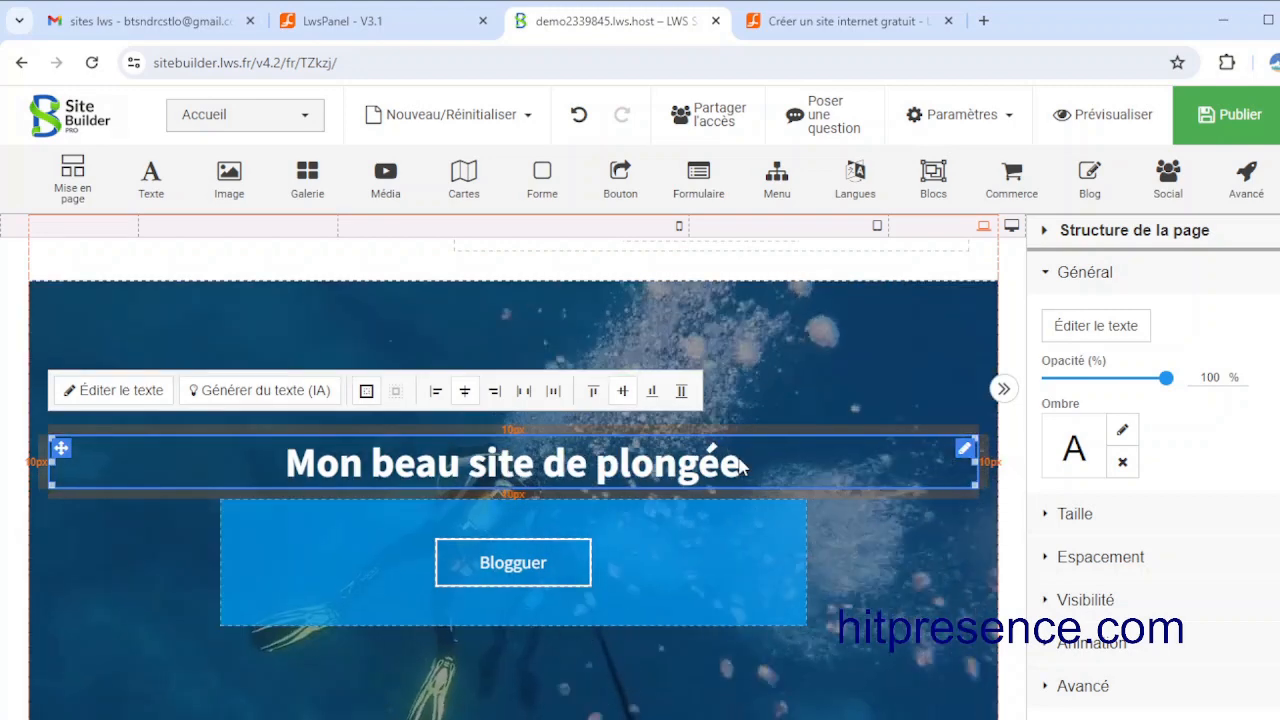
# Step: Apply the Heading text style to the "Mon beau site de plongée" banner heading and finish the text edit
pyautogui.click(116, 394)
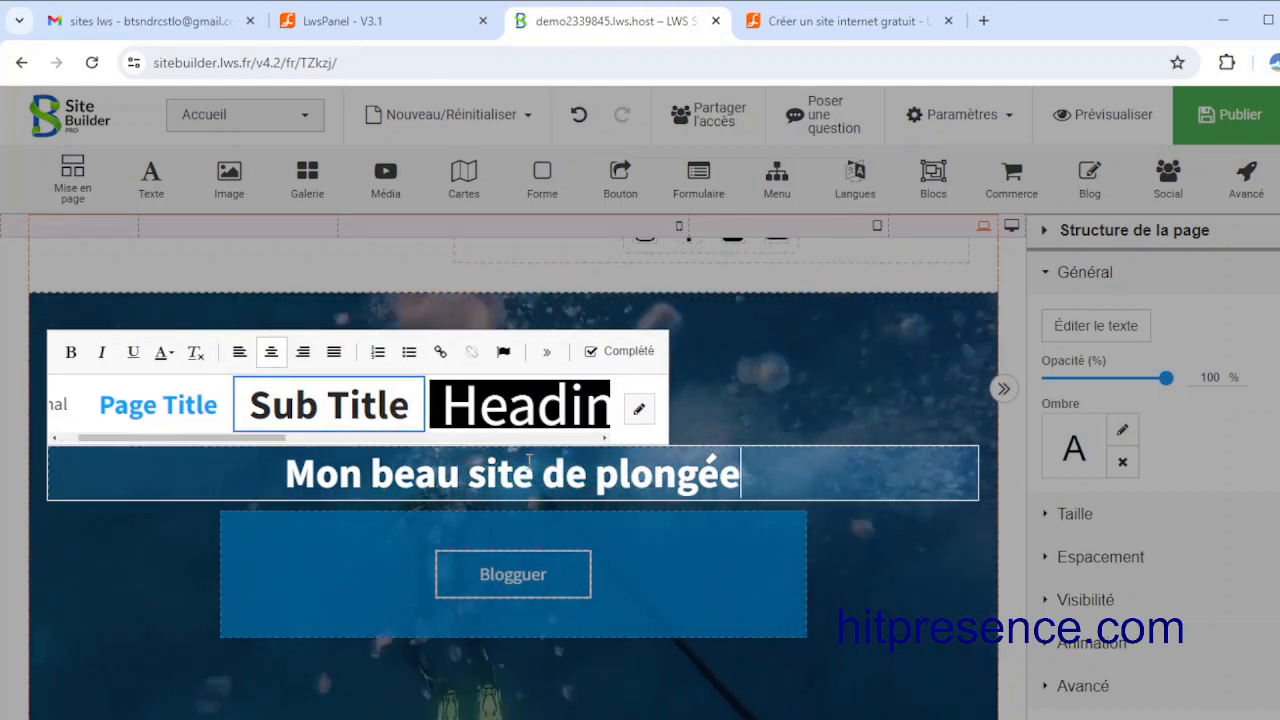
pyautogui.moveTo(742, 474); pyautogui.dragTo(300, 472)
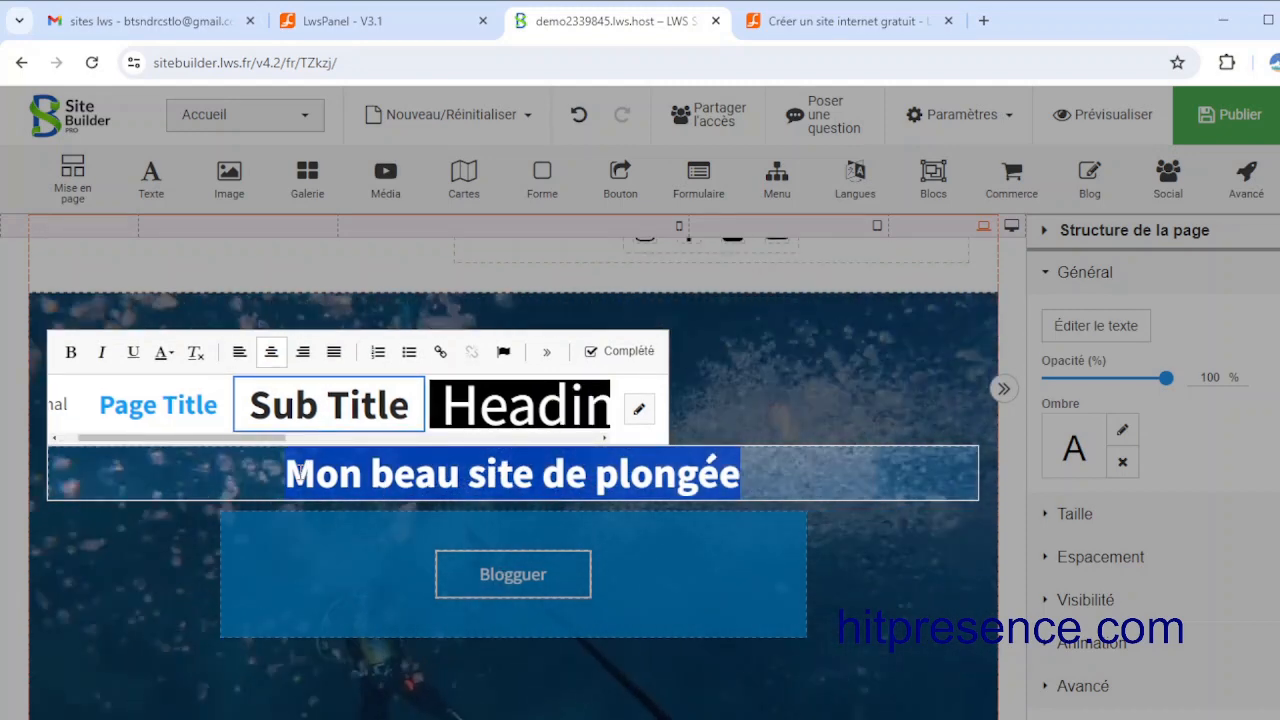
pyautogui.click(525, 410)
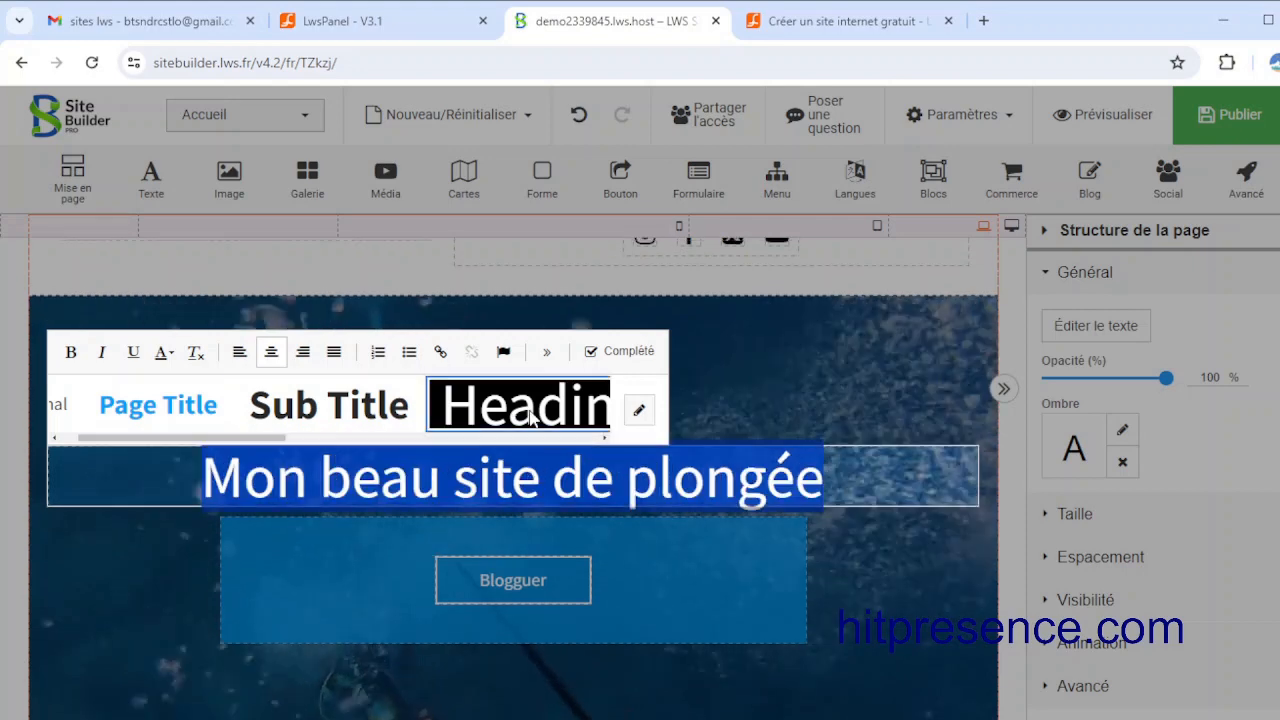
pyautogui.click(839, 484)
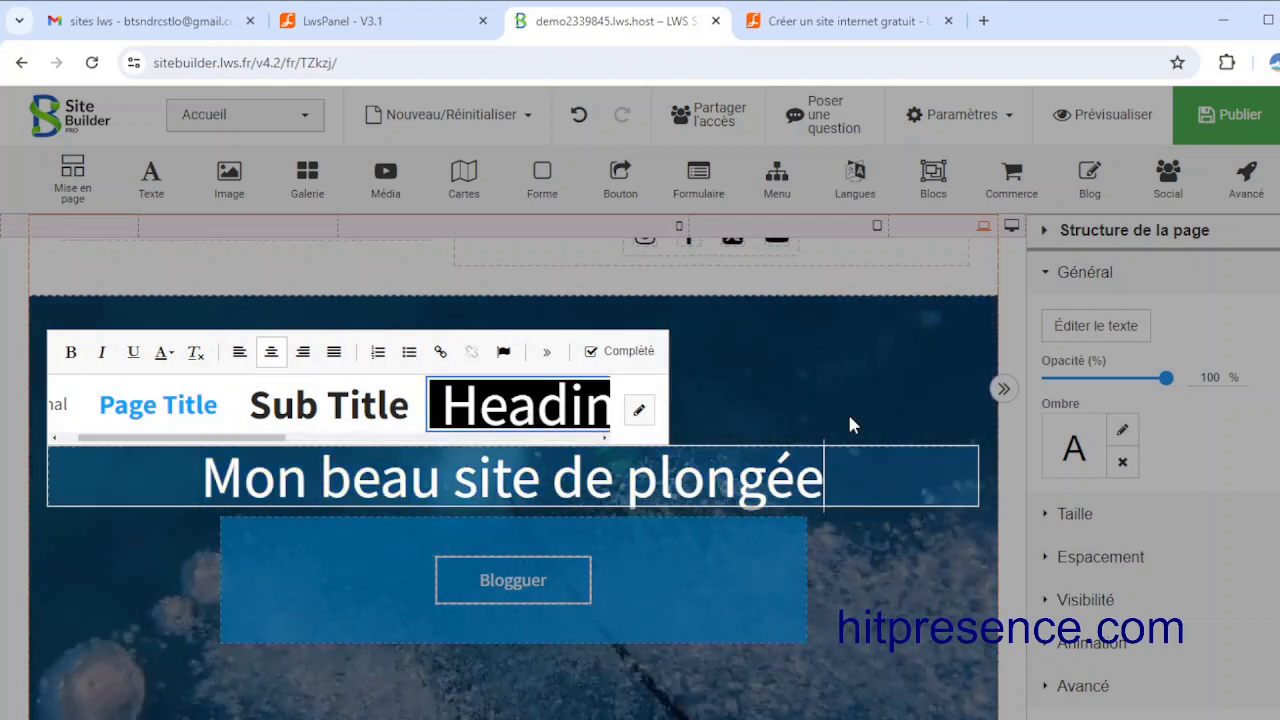
pyautogui.click(38, 368)
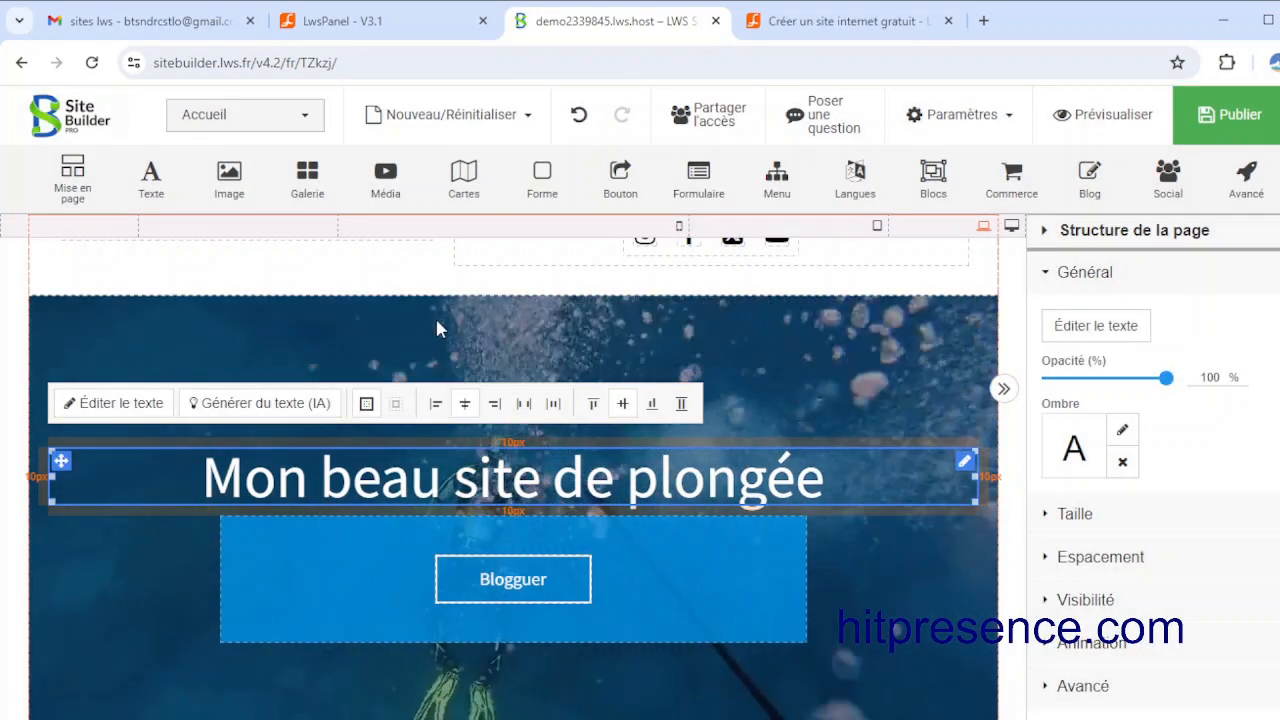
# Step: Add an "Entête 2" text element to the home page banner and move it directly beneath the "Mon beau site de plongée" heading
pyautogui.moveTo(153, 178); pyautogui.dragTo(440, 563)
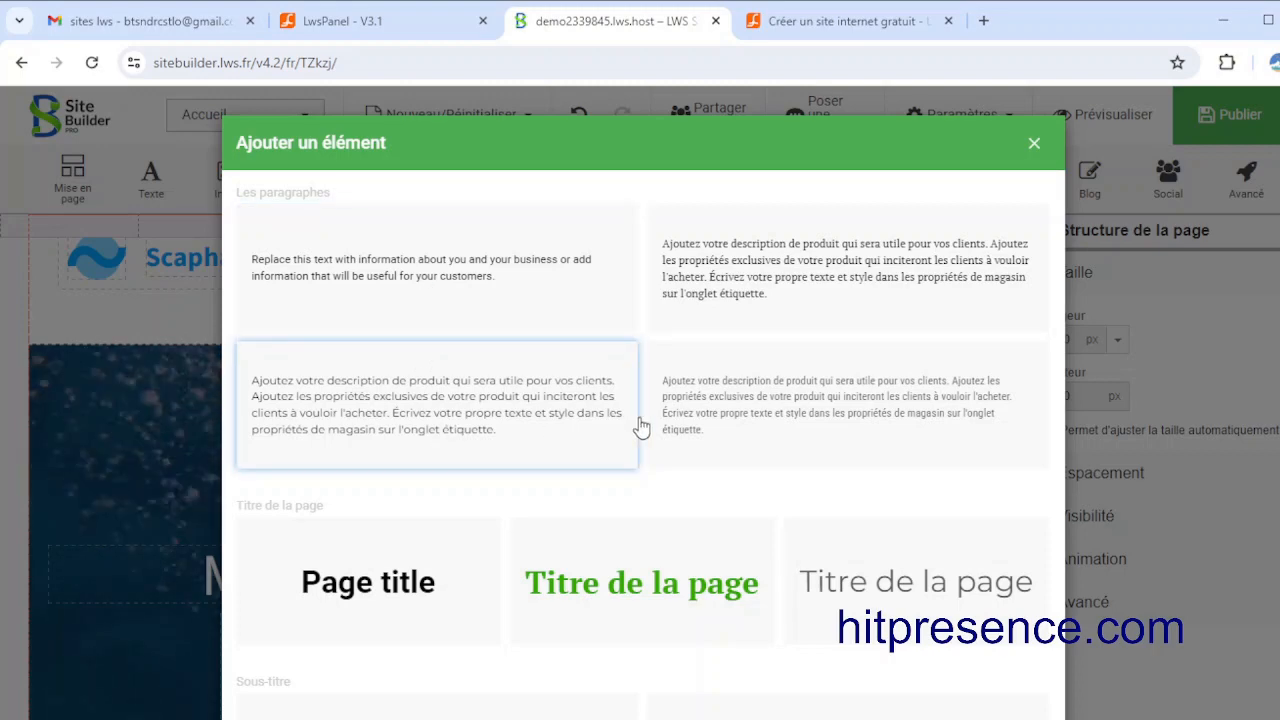
pyautogui.scroll(-6, 738, 470)
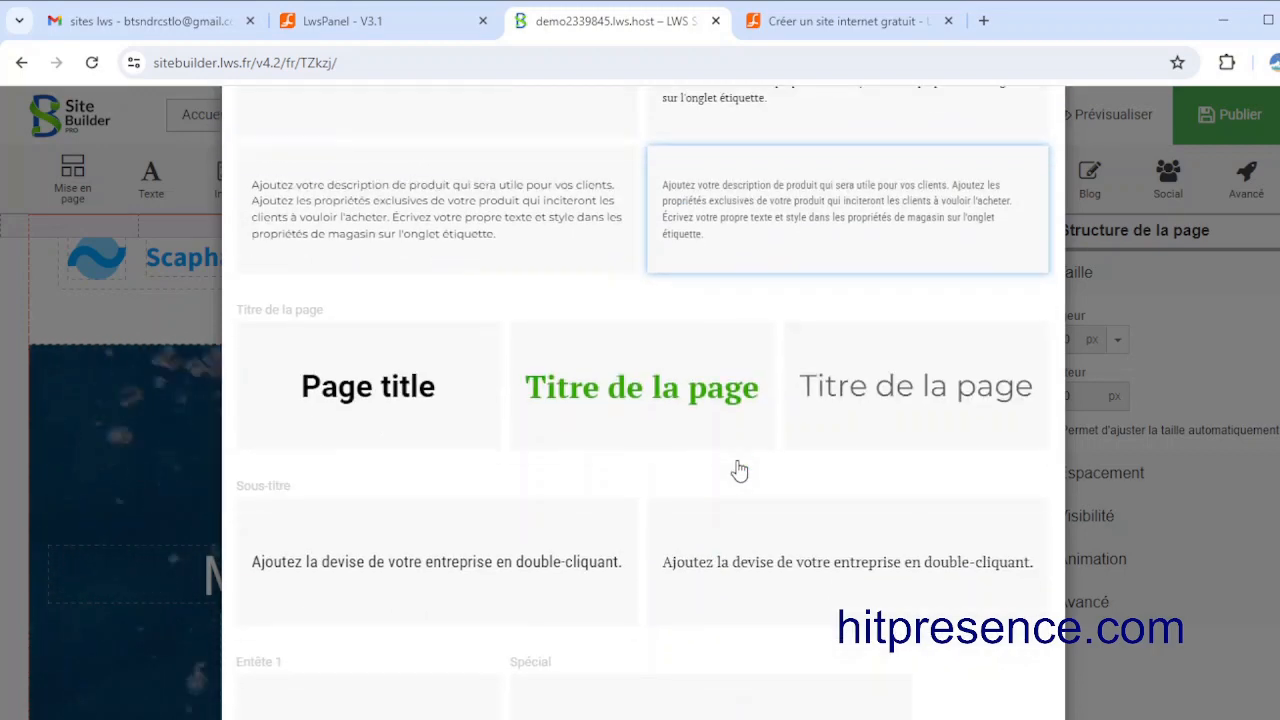
pyautogui.scroll(-6, 724, 486)
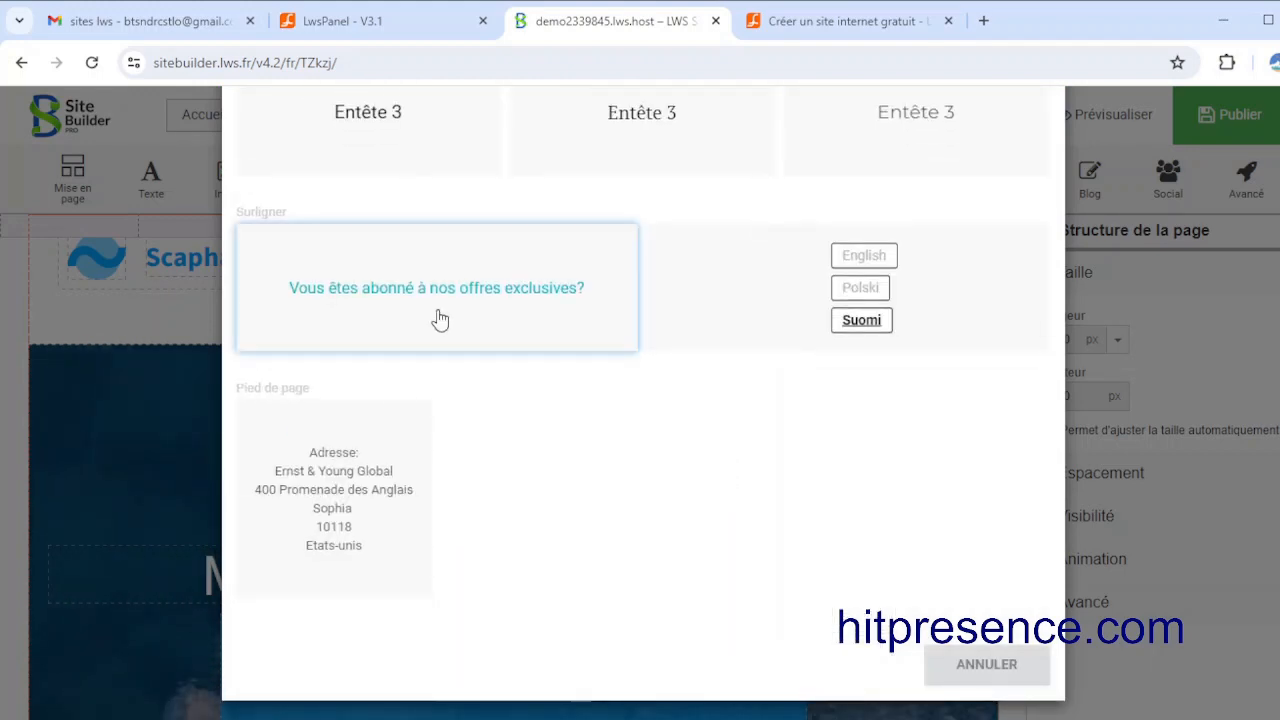
pyautogui.scroll(-1, 548, 348)
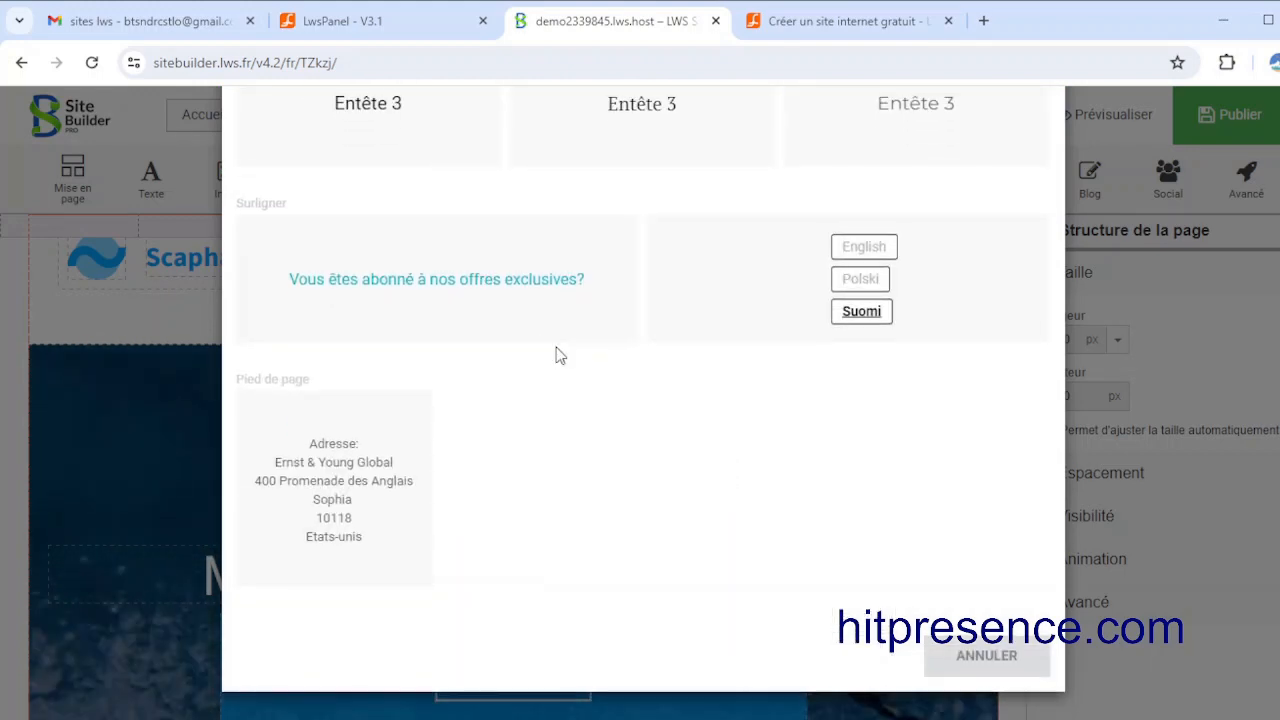
pyautogui.scroll(8, 560, 356)
pyautogui.scroll(3, 563, 360)
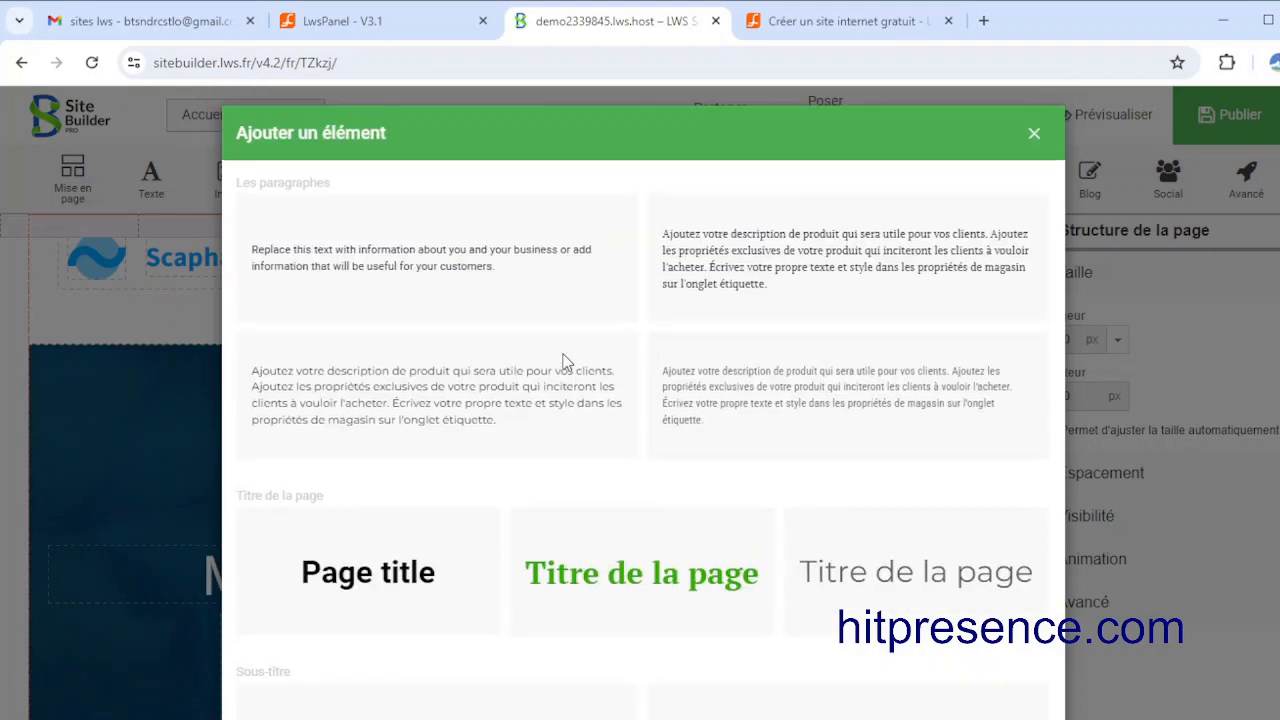
pyautogui.scroll(-2, 563, 360)
pyautogui.scroll(-8, 563, 360)
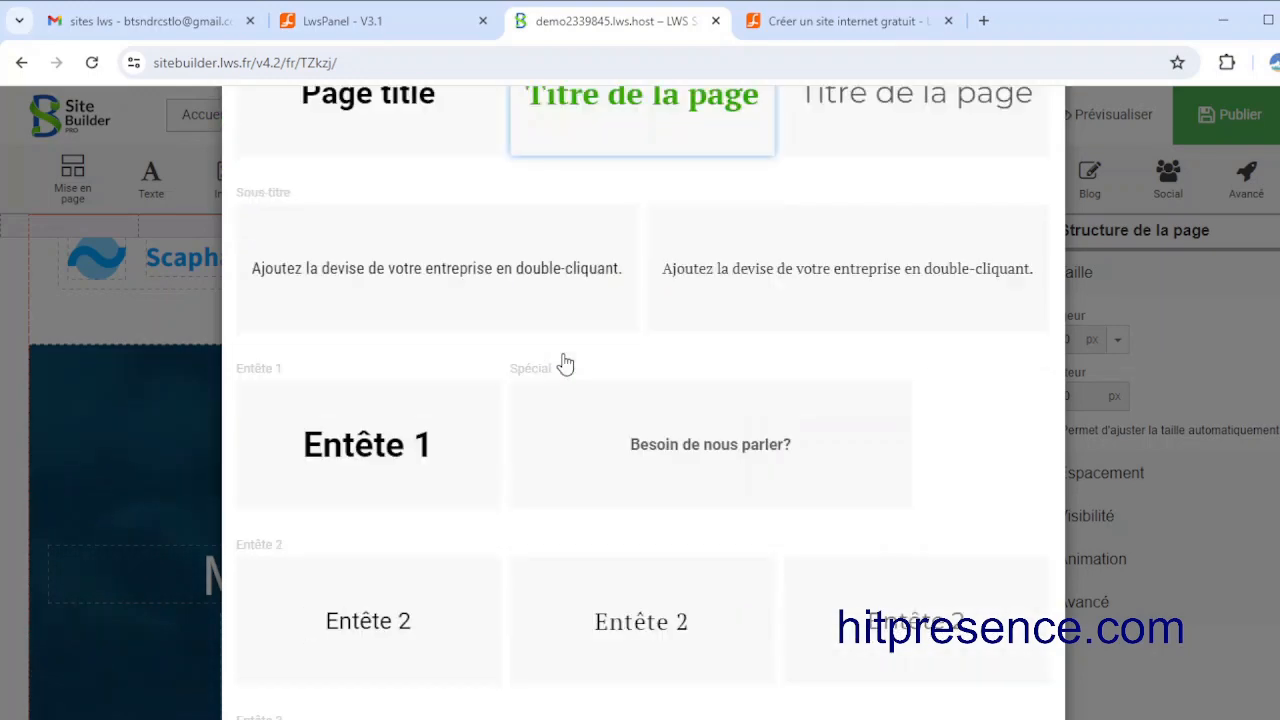
pyautogui.scroll(4, 563, 363)
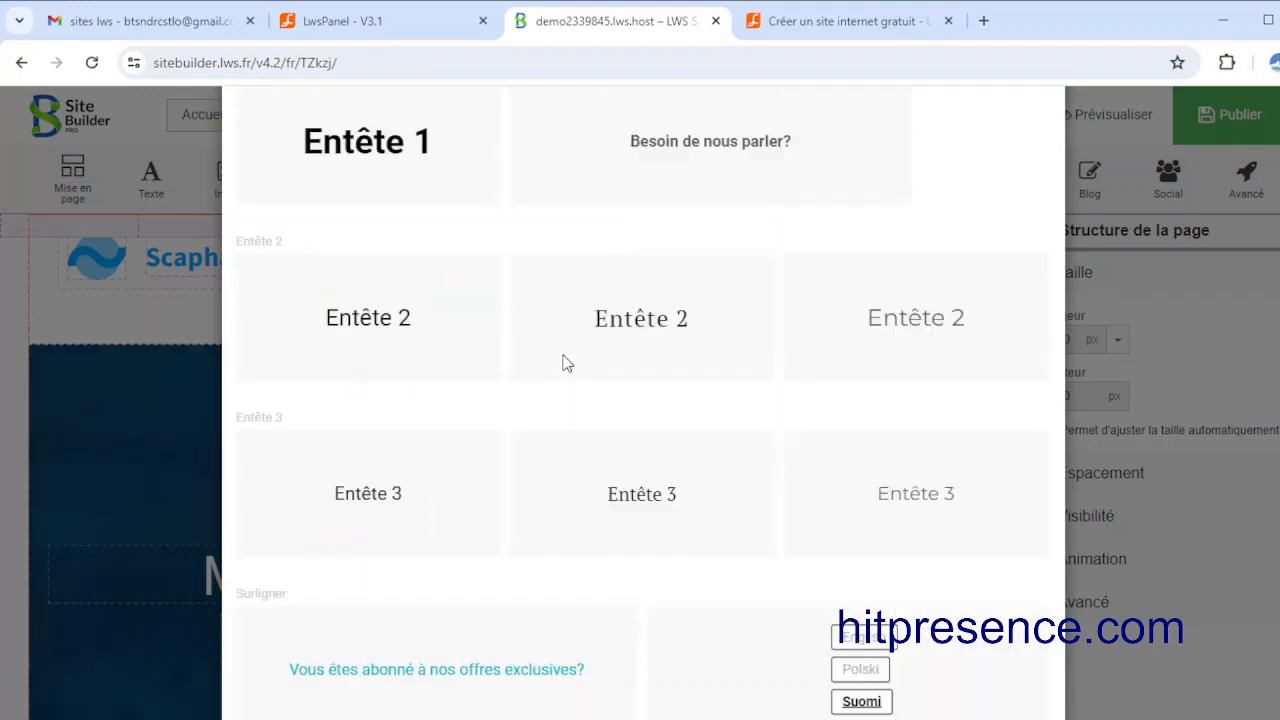
pyautogui.scroll(2, 563, 363)
pyautogui.scroll(-2, 563, 363)
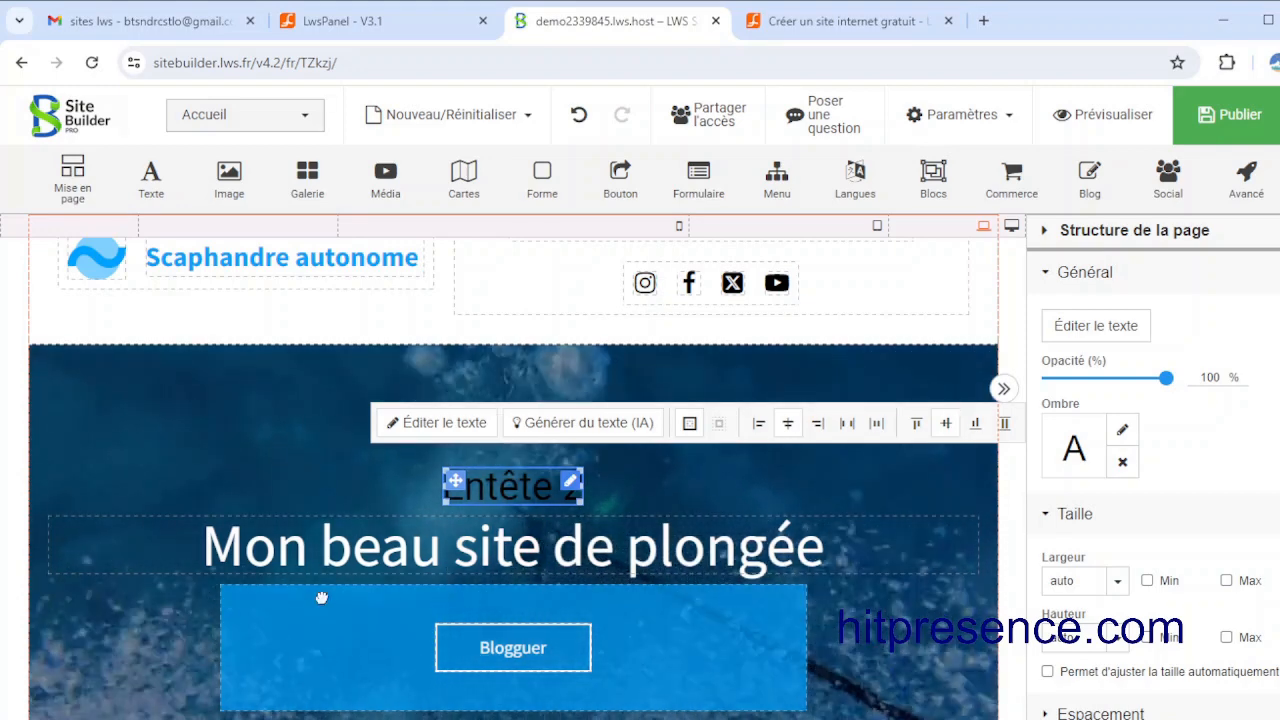
pyautogui.moveTo(455, 482); pyautogui.dragTo(470, 497)
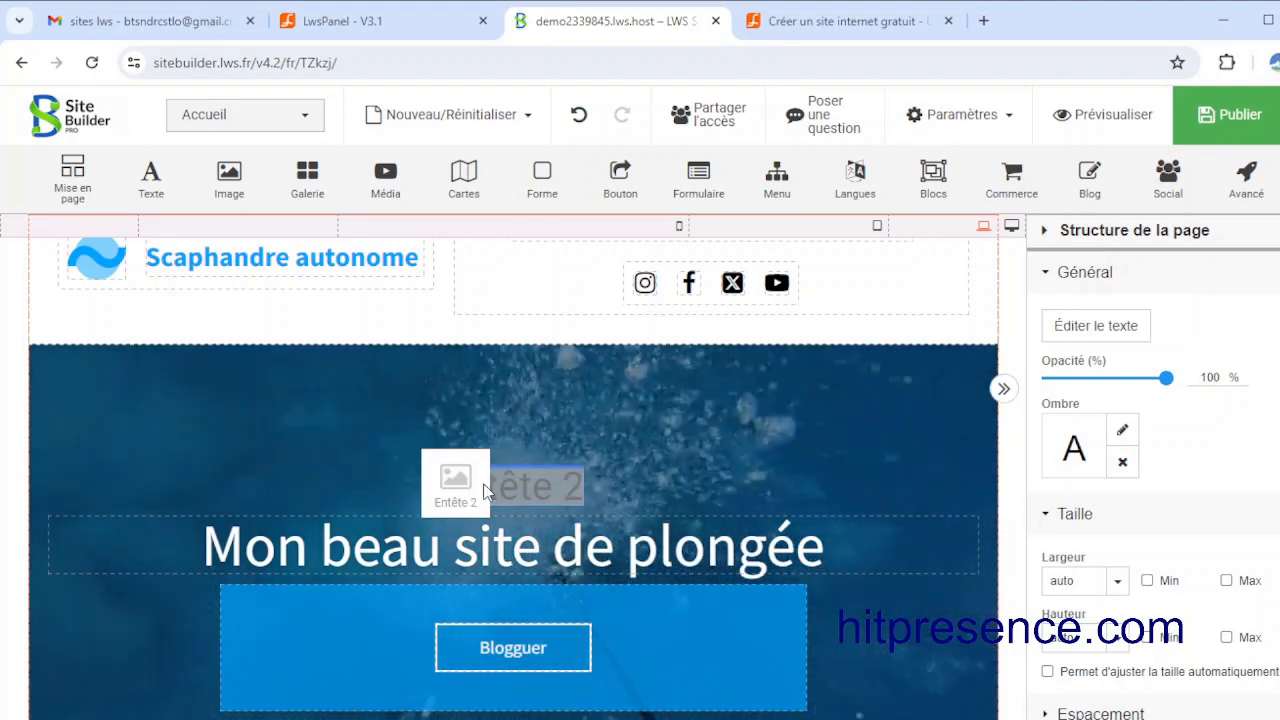
pyautogui.moveTo(667, 445); pyautogui.dragTo(665, 440)
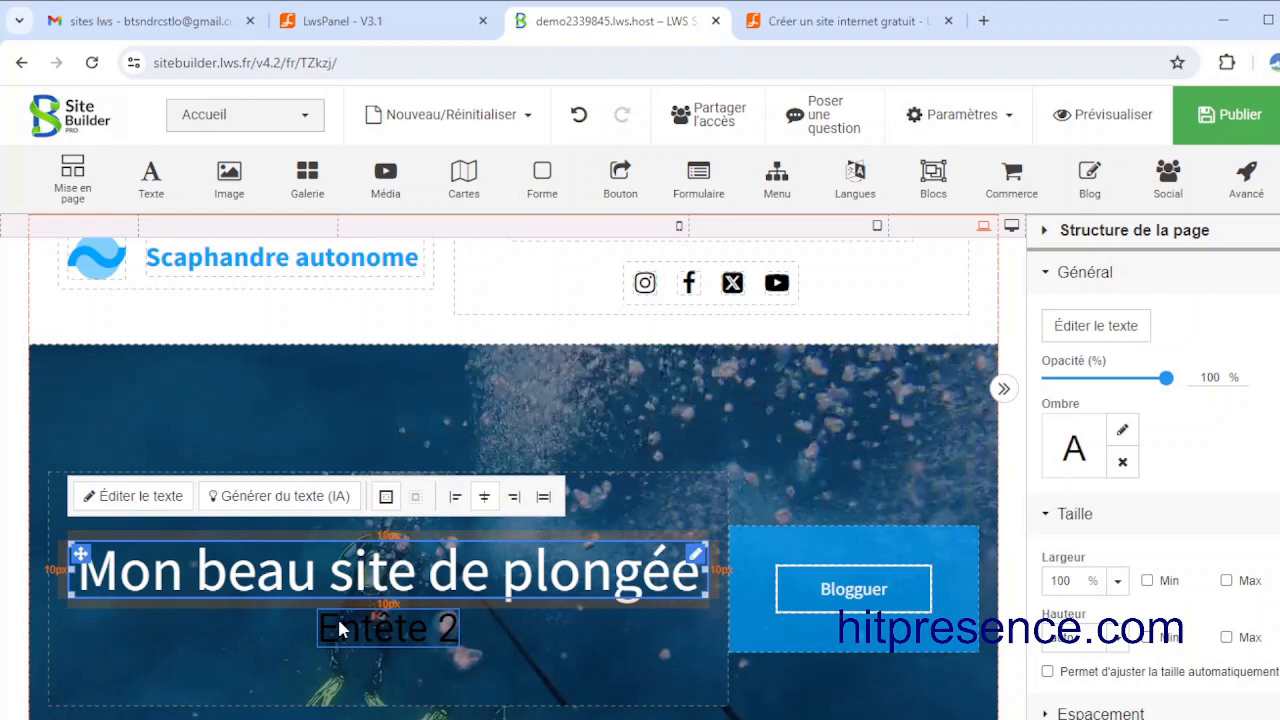
# Step: Start AI text generation for the "Entête 2" element, with business type "plongée" and text subject "plonger facilement"
pyautogui.click(327, 628)
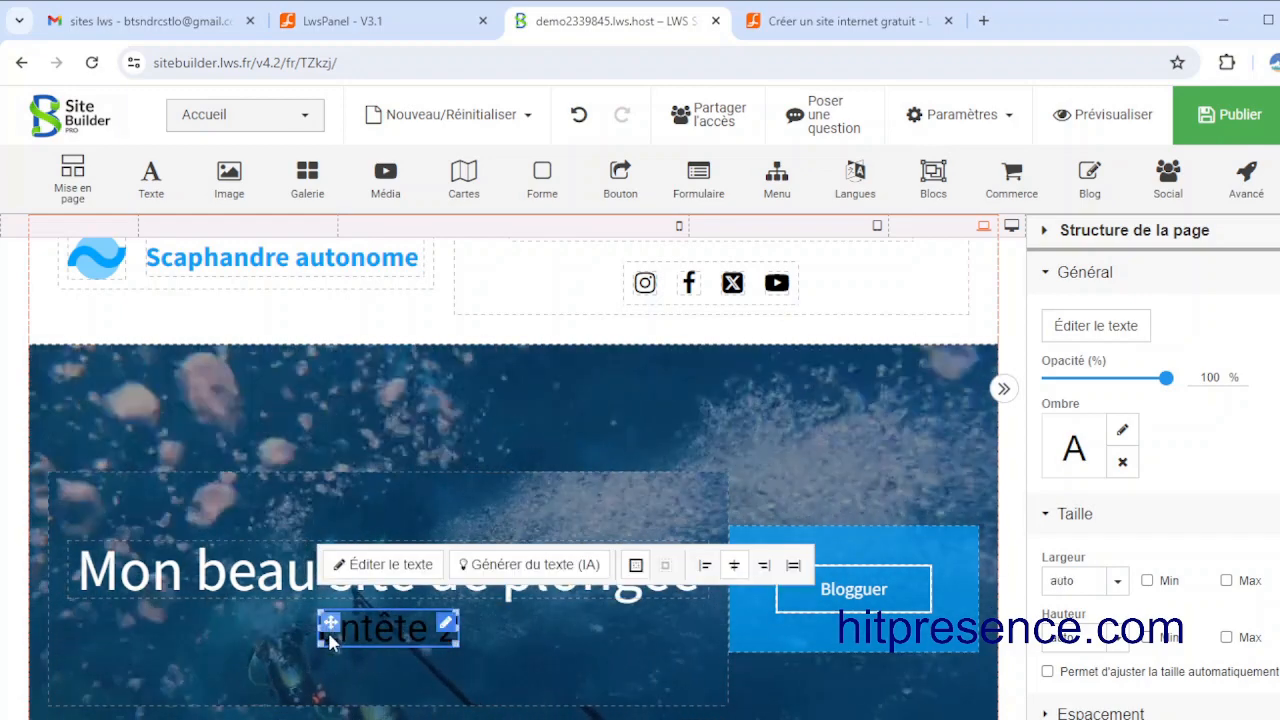
pyautogui.click(509, 566)
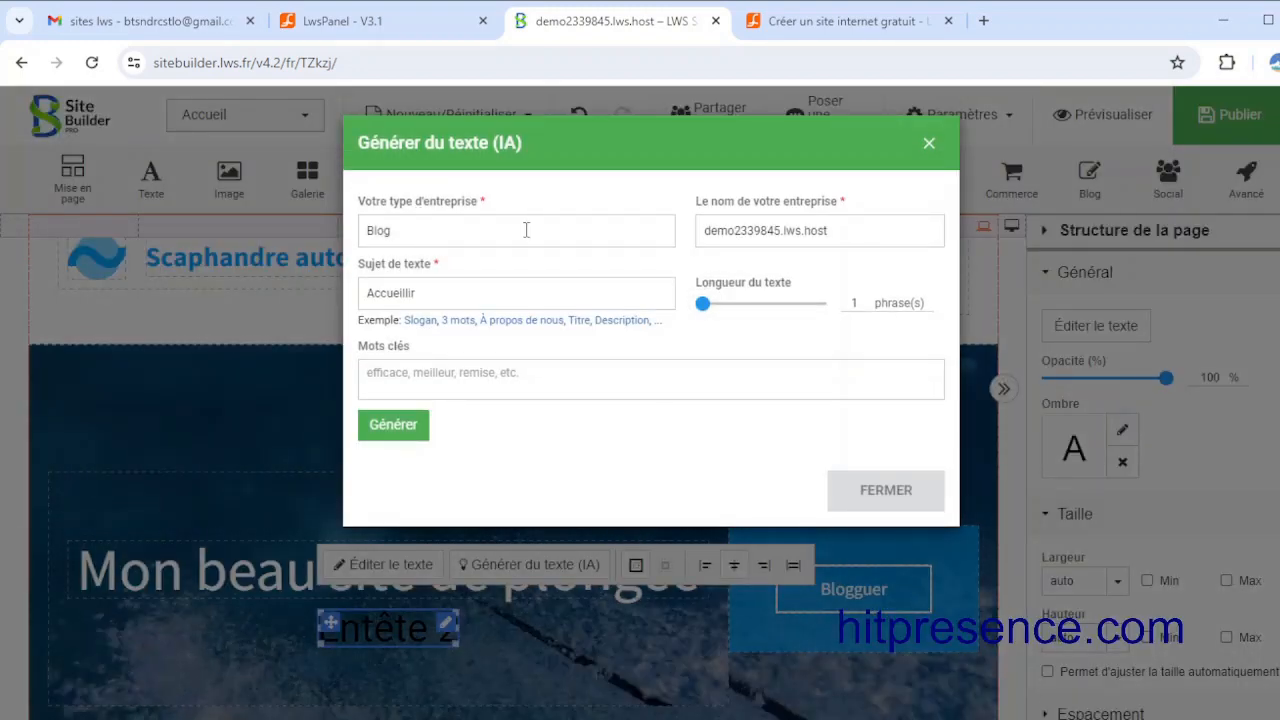
pyautogui.moveTo(526, 230); pyautogui.dragTo(345, 226)
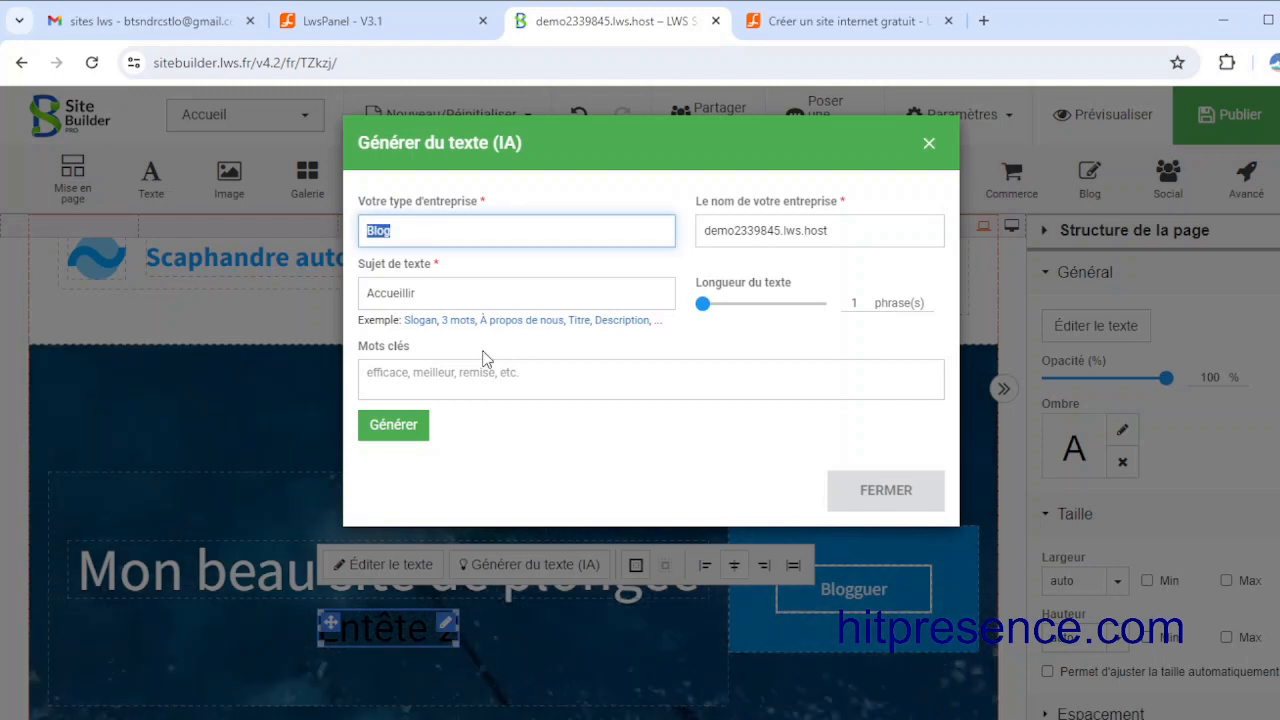
pyautogui.write('plongée')
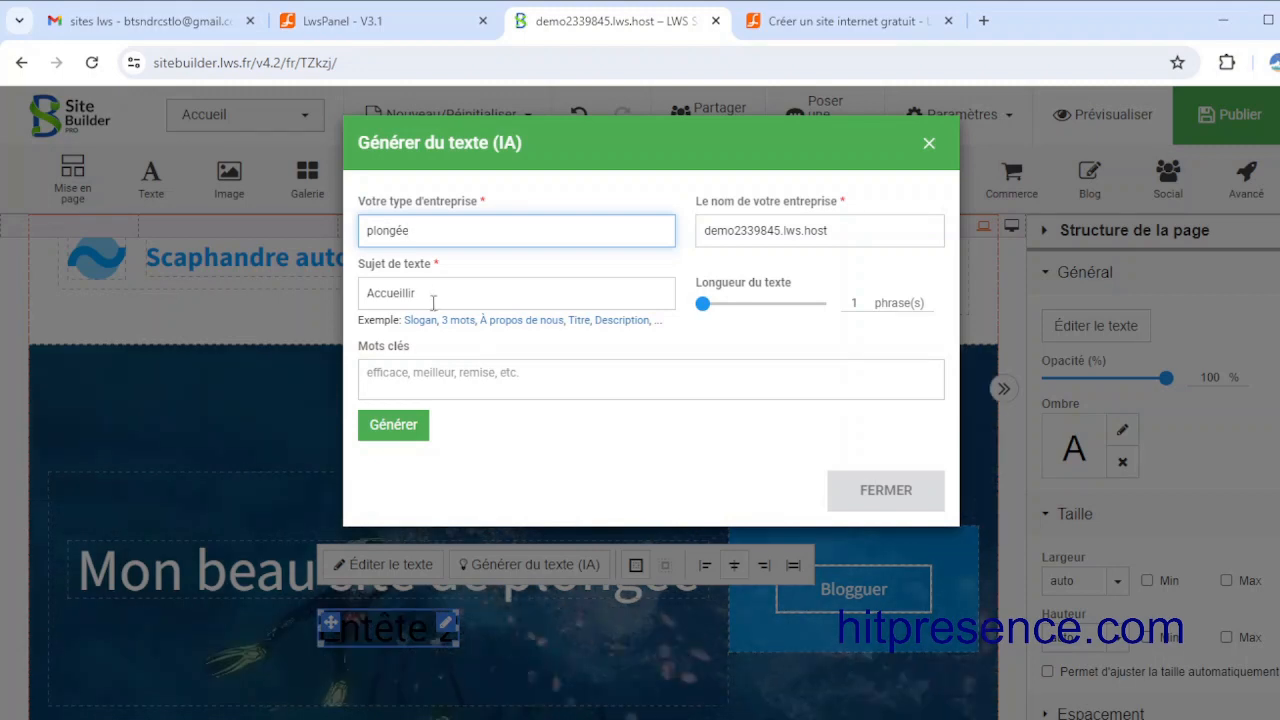
pyautogui.moveTo(440, 294); pyautogui.dragTo(367, 287)
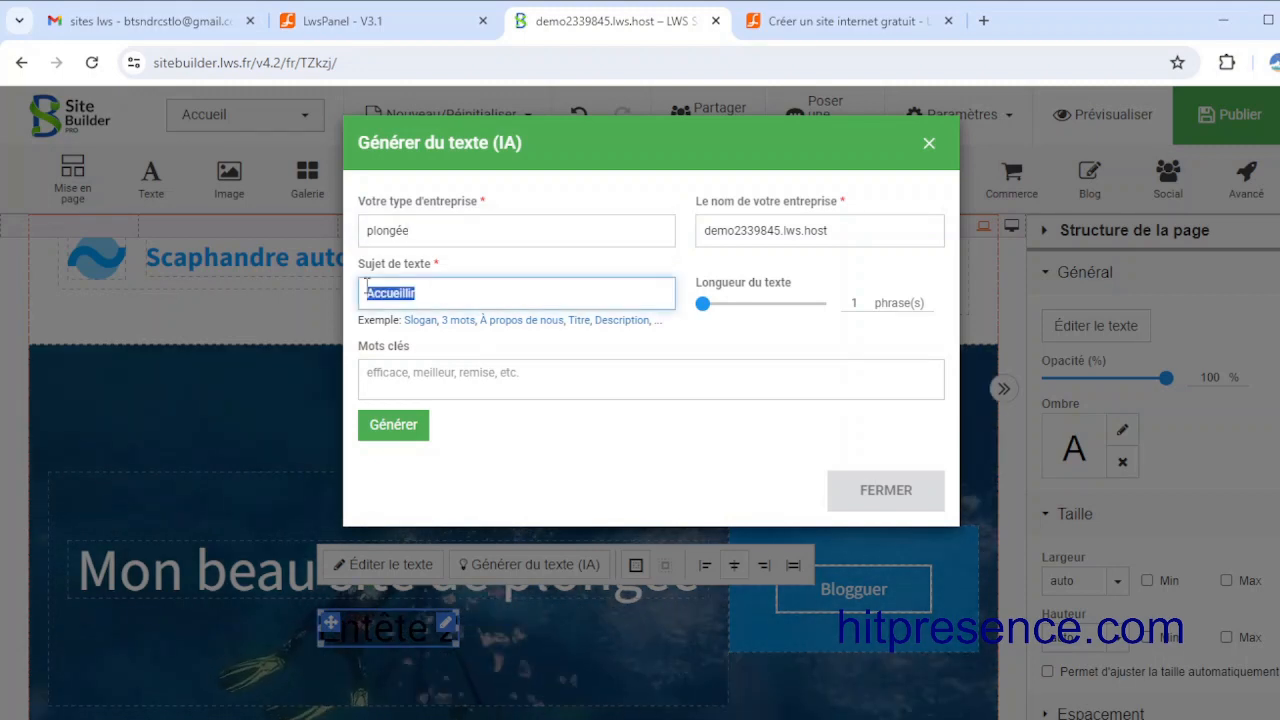
pyautogui.write('p')
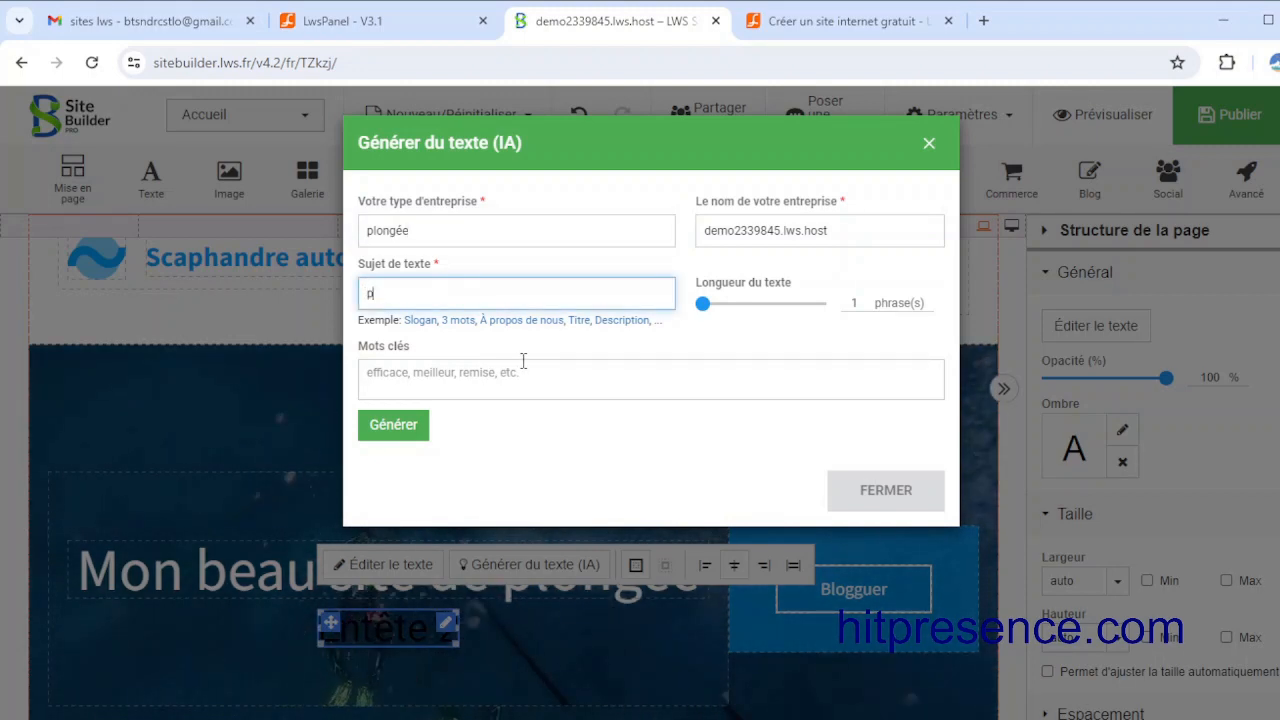
pyautogui.write('longer facil')
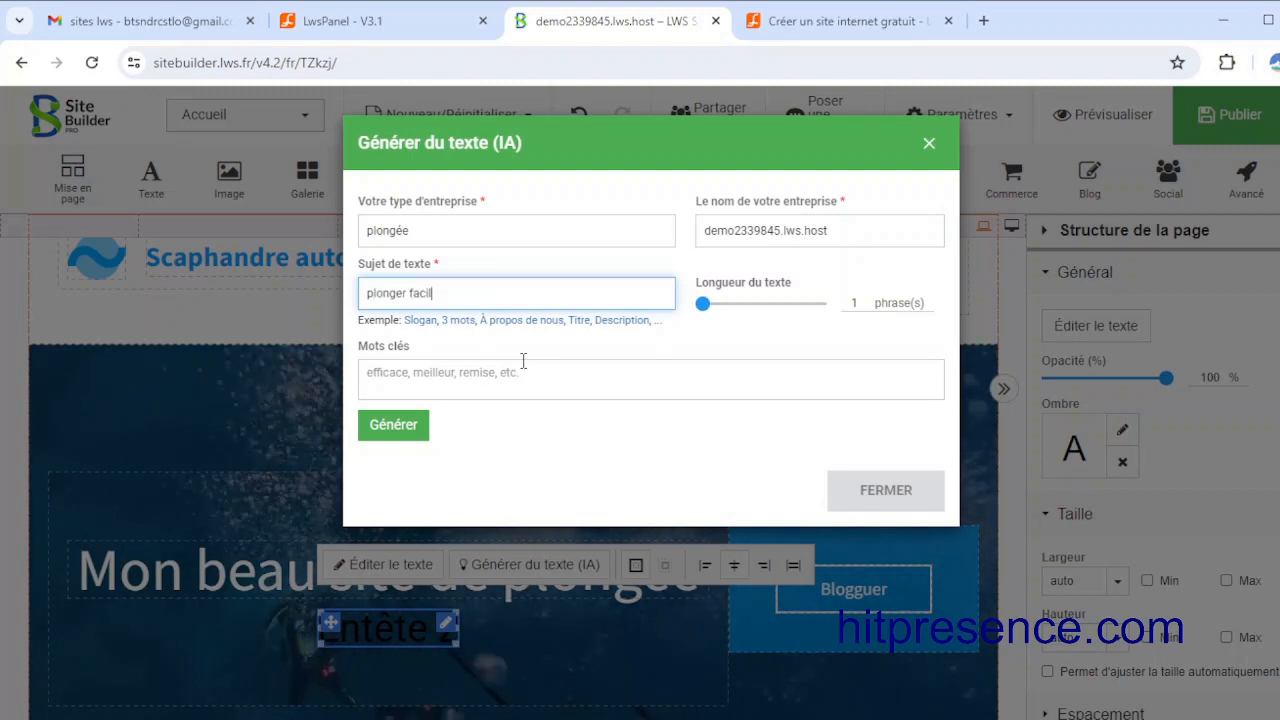
pyautogui.write('ement')
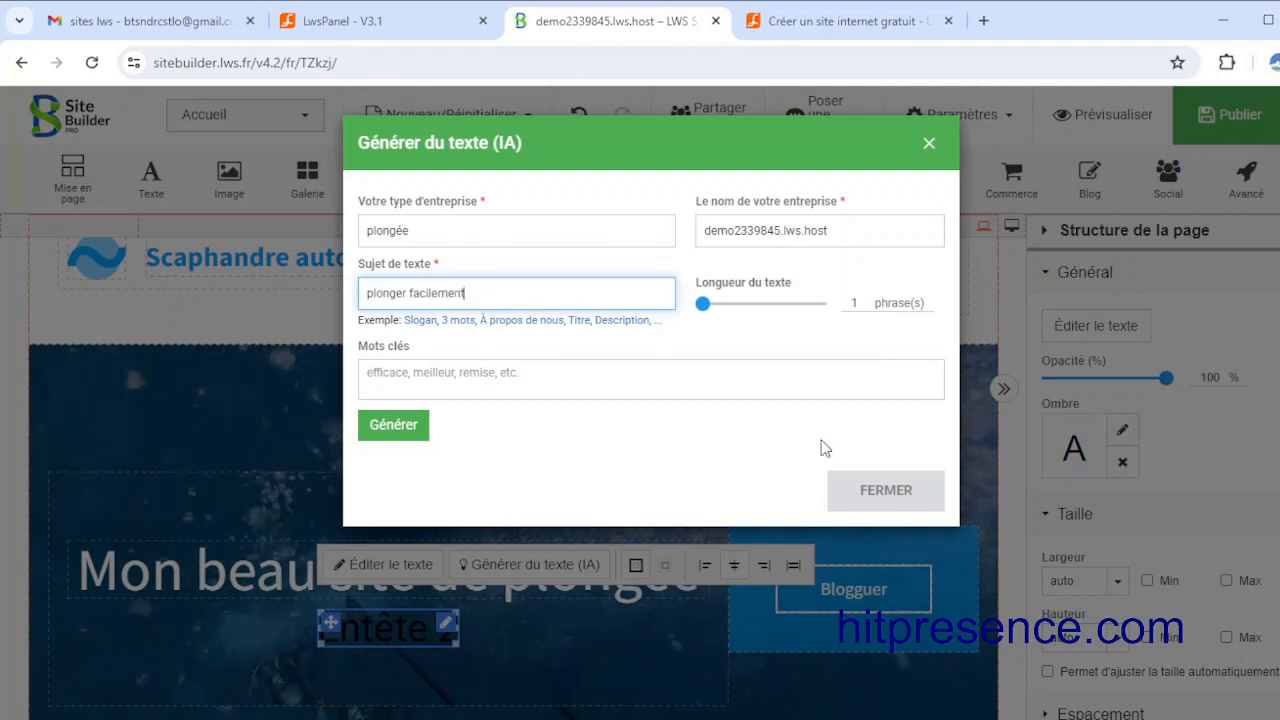
# Step: Set the keyword to "plongée", generate the AI texts and choose the second proposal, beginning "Découvrez les profondeurs"
pyautogui.click(415, 373)
pyautogui.write('plongée')
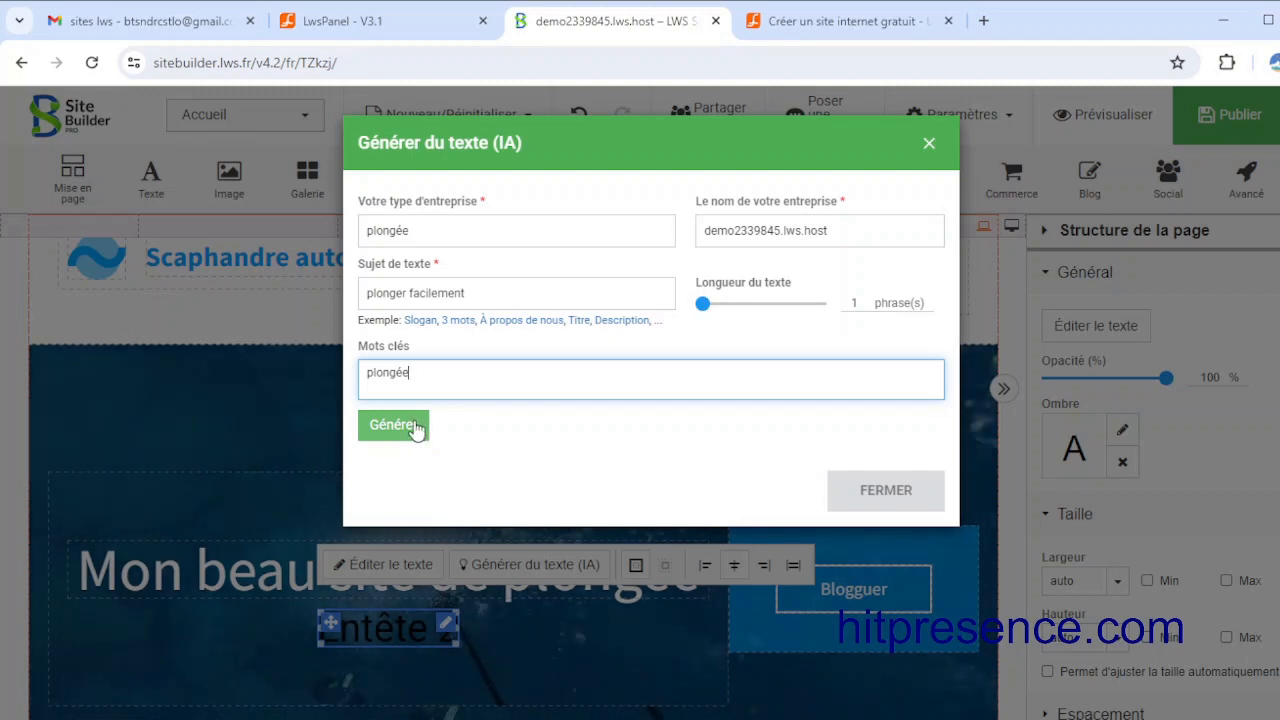
pyautogui.click(414, 428)
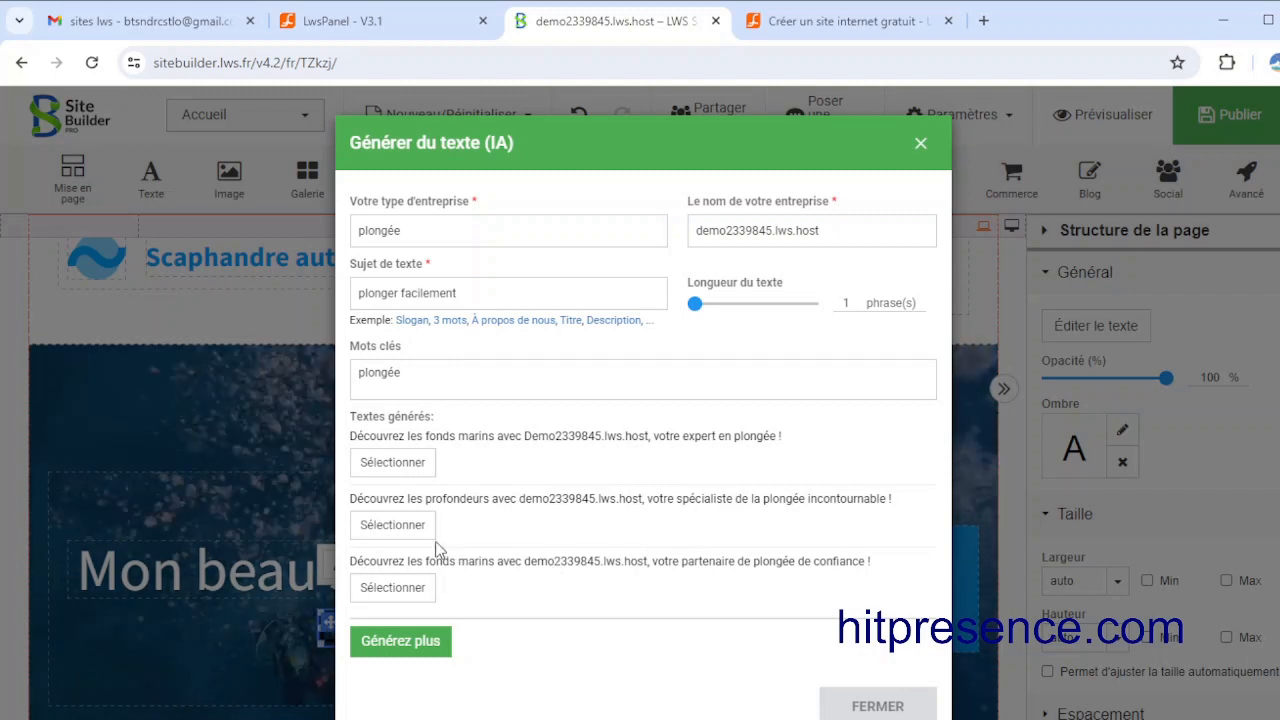
pyautogui.click(403, 533)
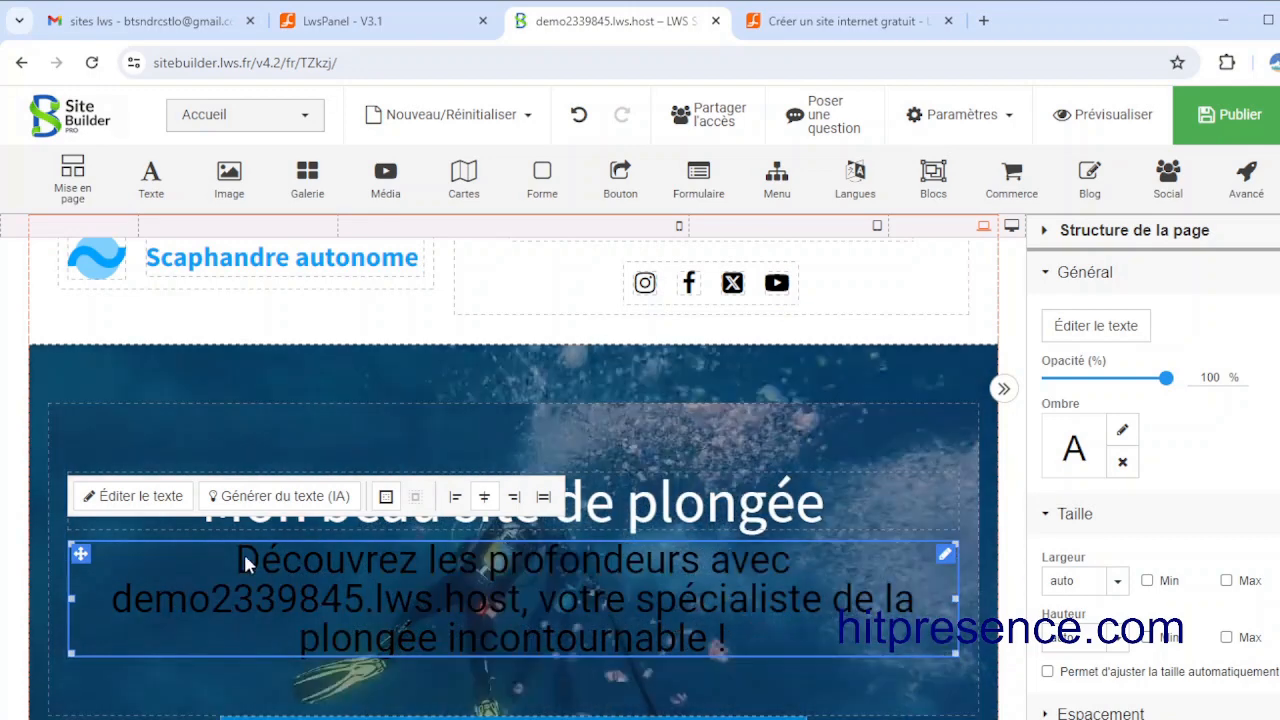
# Step: Replace the site address in the banner's generated sentence with "mon site de plongée"
pyautogui.click(168, 498)
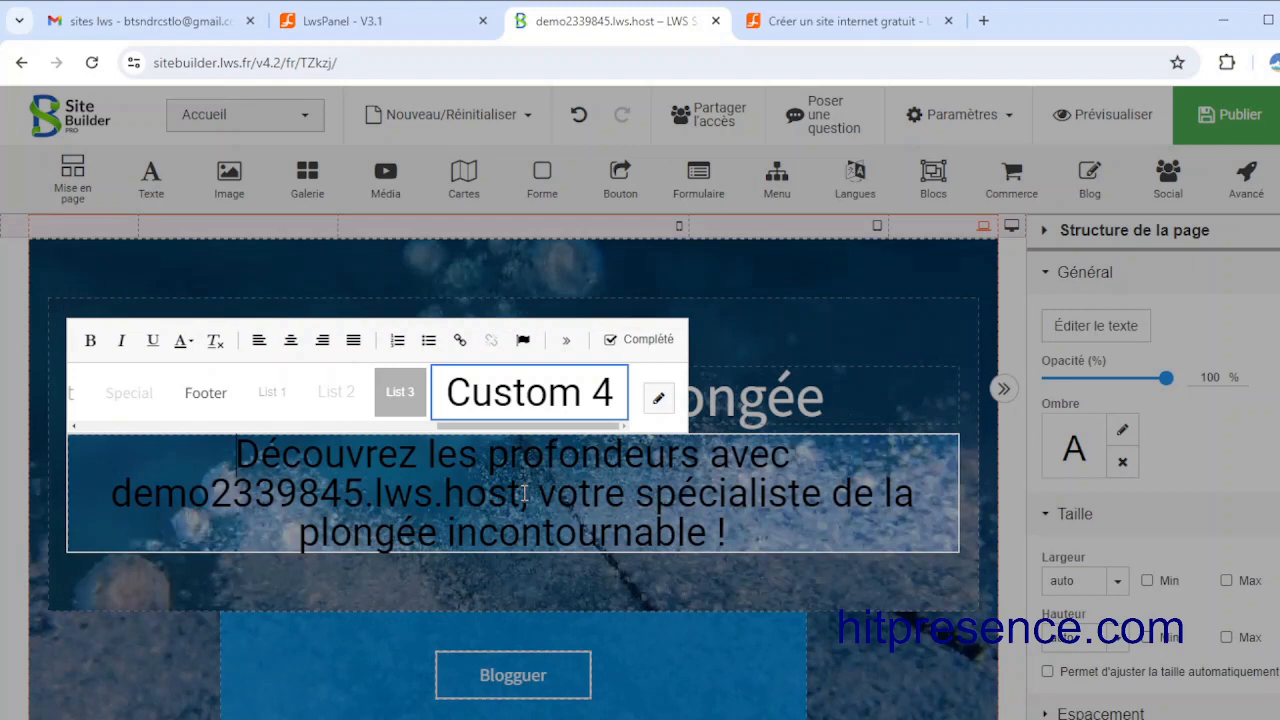
pyautogui.moveTo(522, 493); pyautogui.dragTo(113, 497)
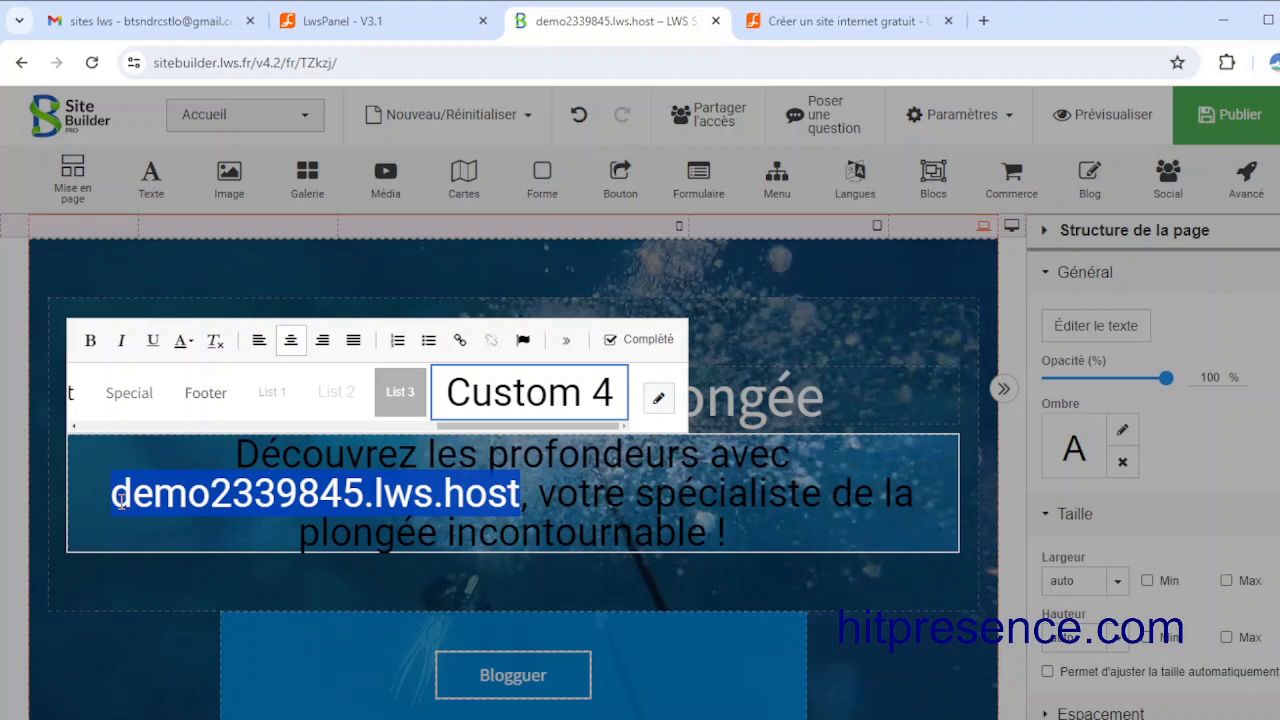
pyautogui.write('mon site de plongée')
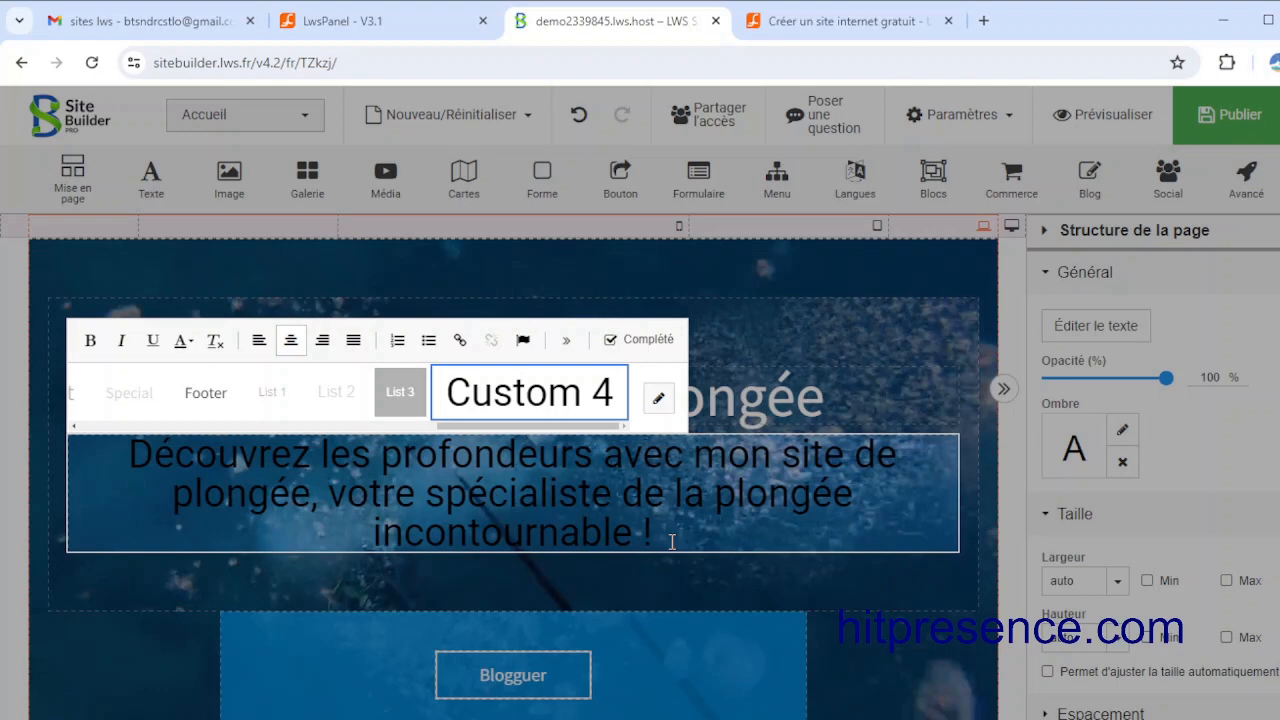
pyautogui.tripleClick(672, 541)
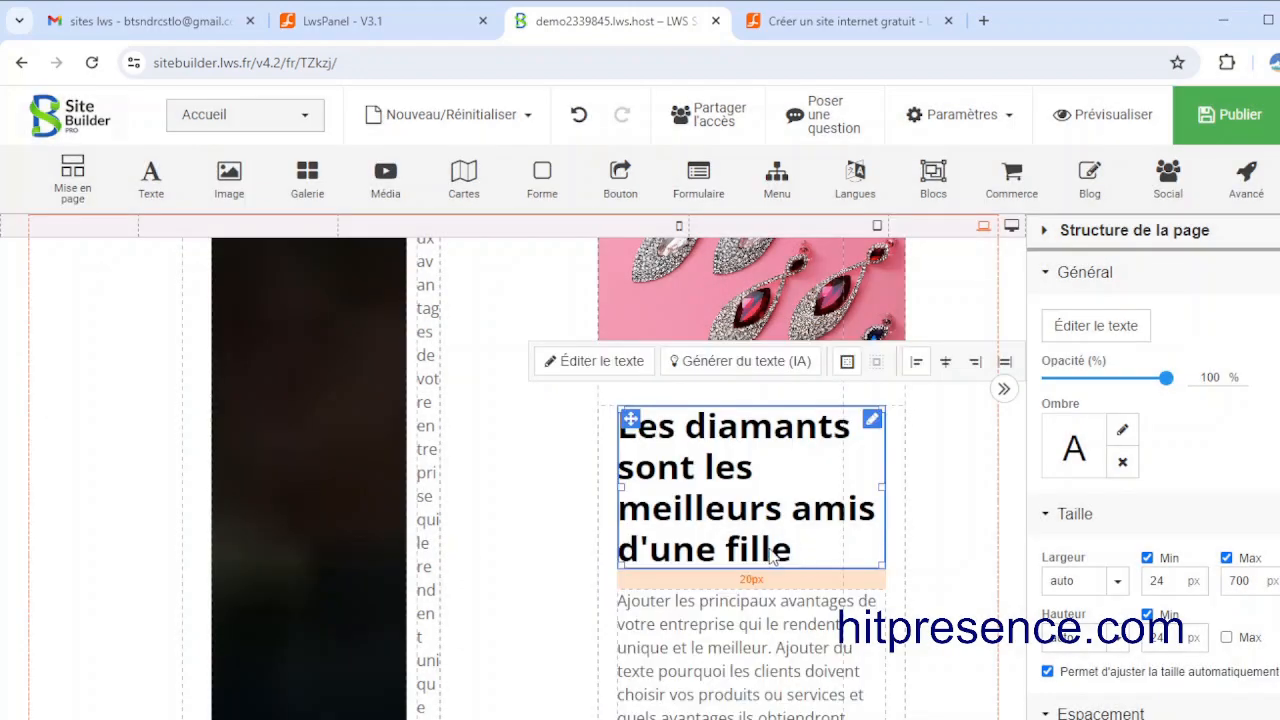
# Step: Replace the heading "Les diamants sont les meilleurs amis d'une fille" with "Les plongeurs choisissent leurs équipements avec soin"
pyautogui.doubleClick(780, 556)
pyautogui.click(636, 423)
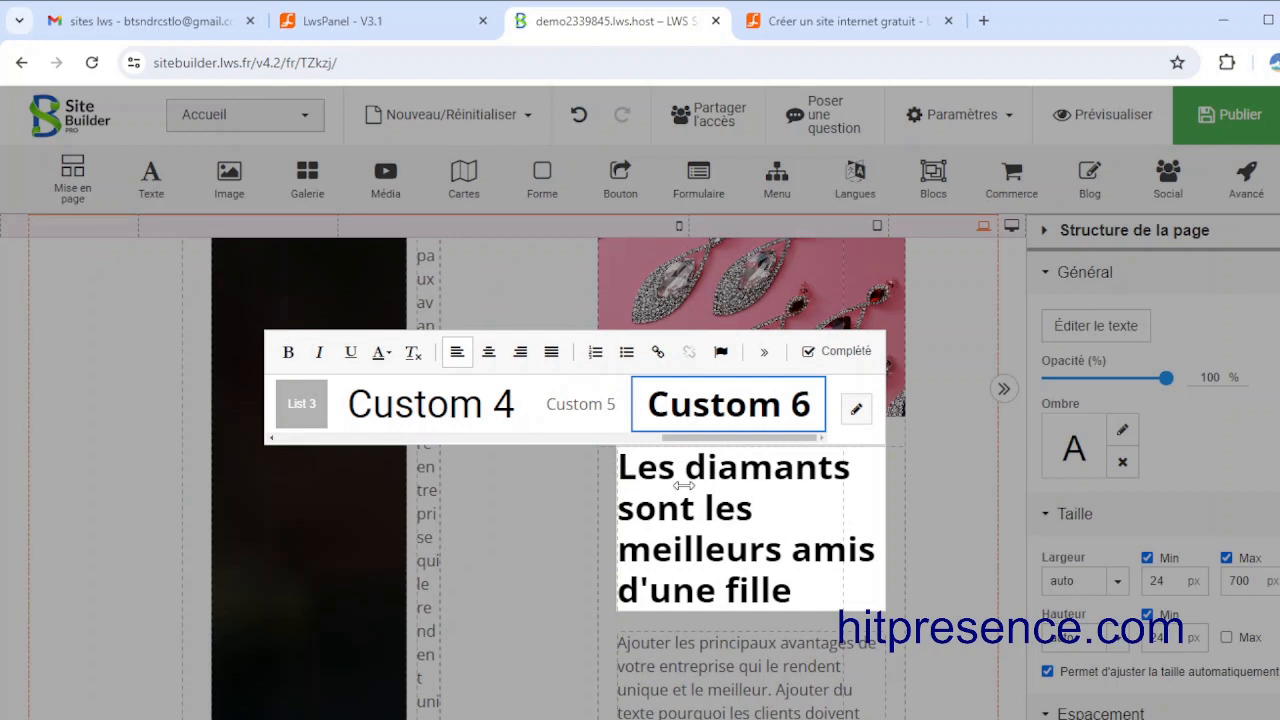
pyautogui.moveTo(684, 485); pyautogui.dragTo(685, 487)
pyautogui.moveTo(792, 591); pyautogui.dragTo(733, 562)
pyautogui.moveTo(691, 672); pyautogui.dragTo(646, 517)
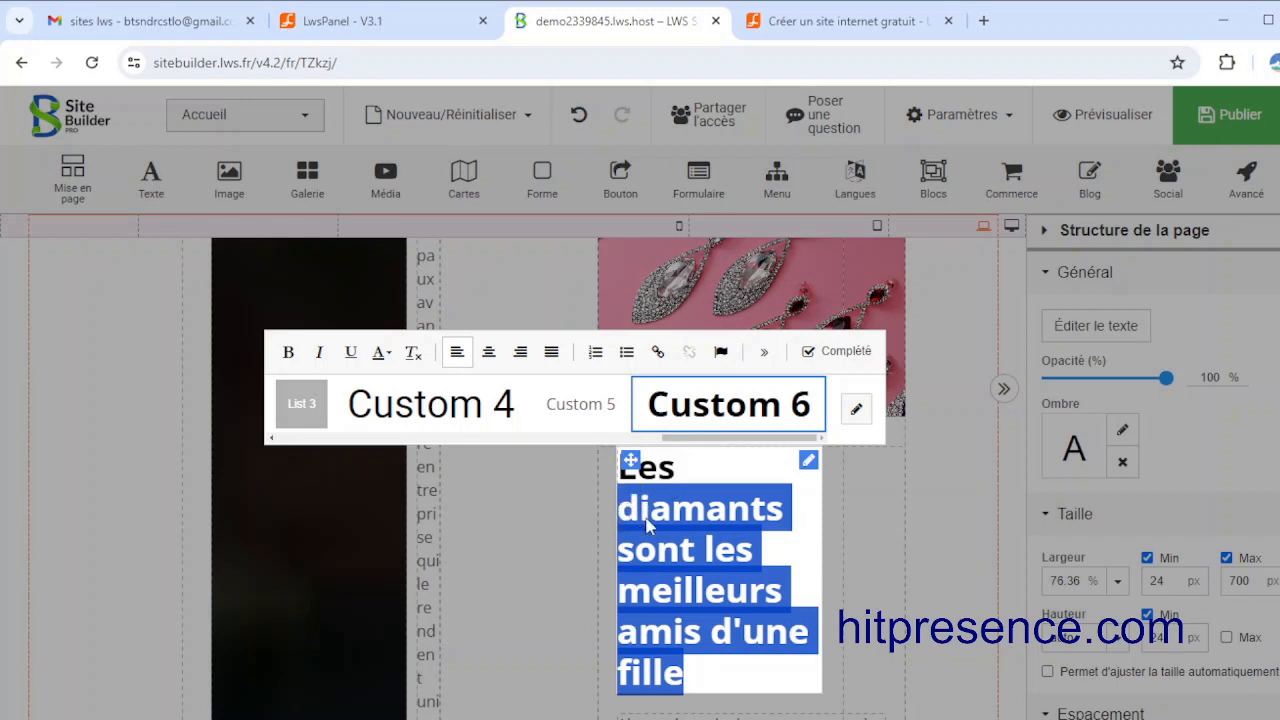
pyautogui.write('plonge')
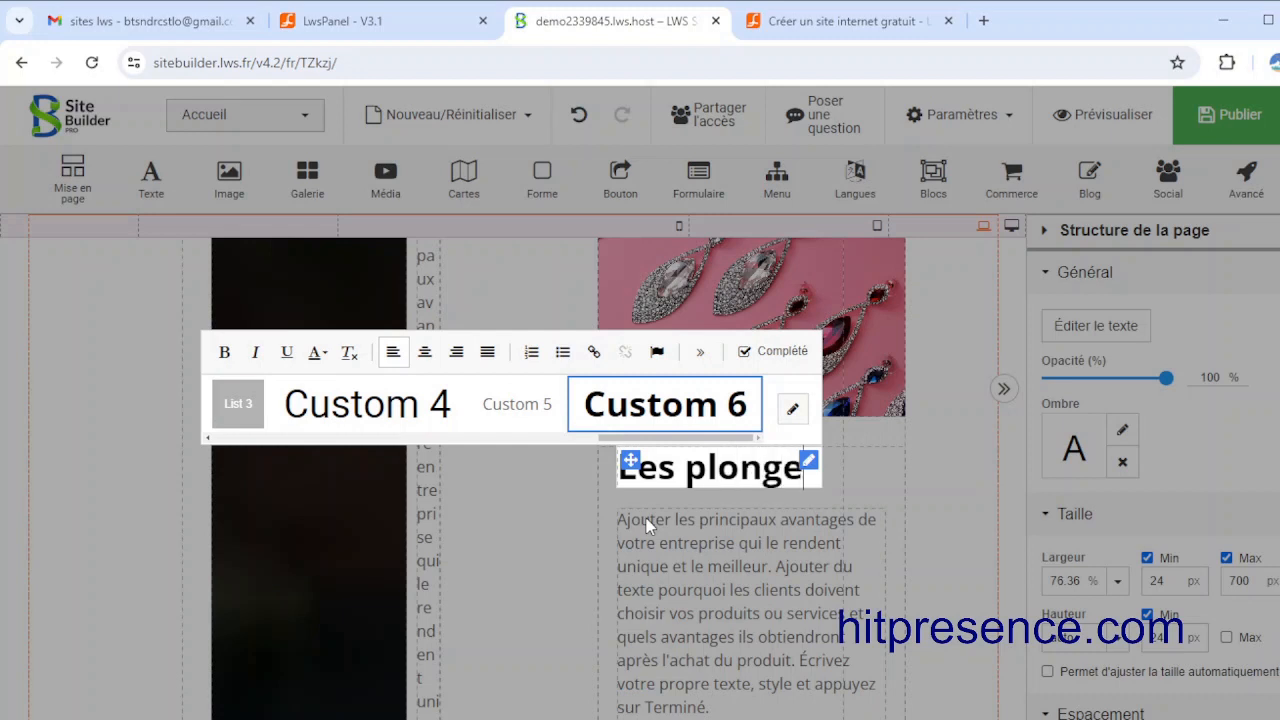
pyautogui.write('urs choisis')
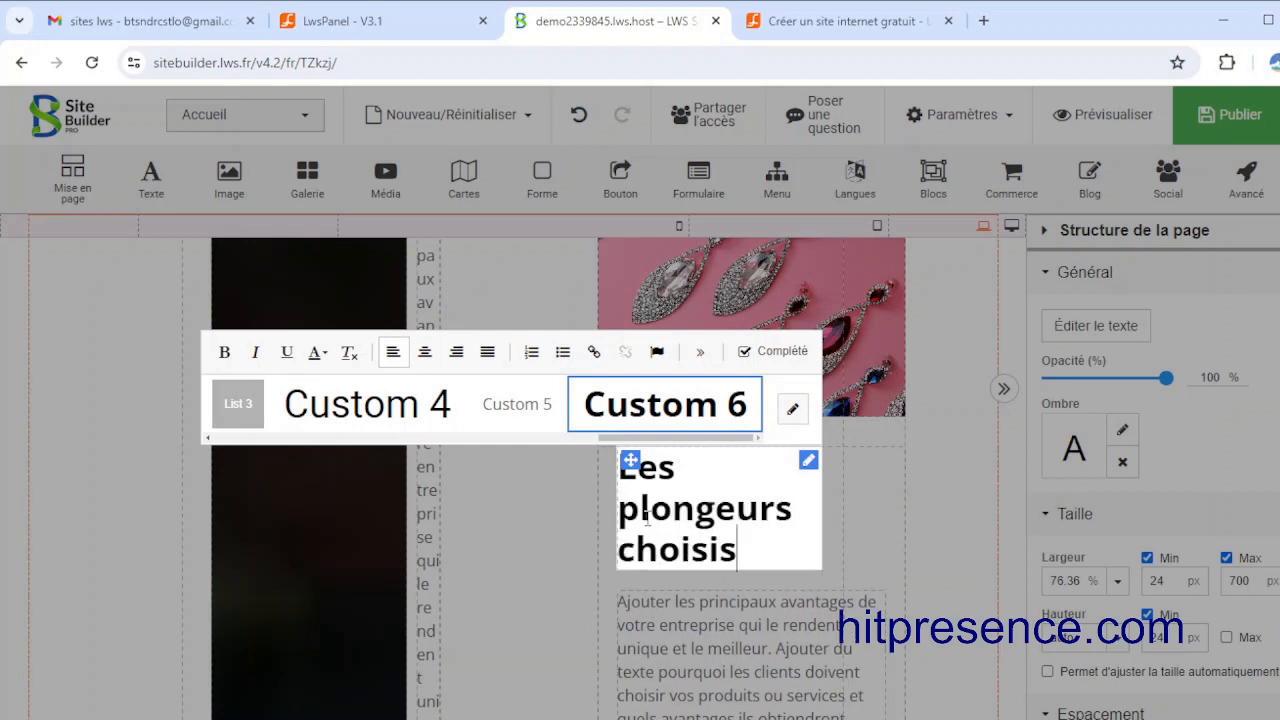
pyautogui.write('sent leurs é')
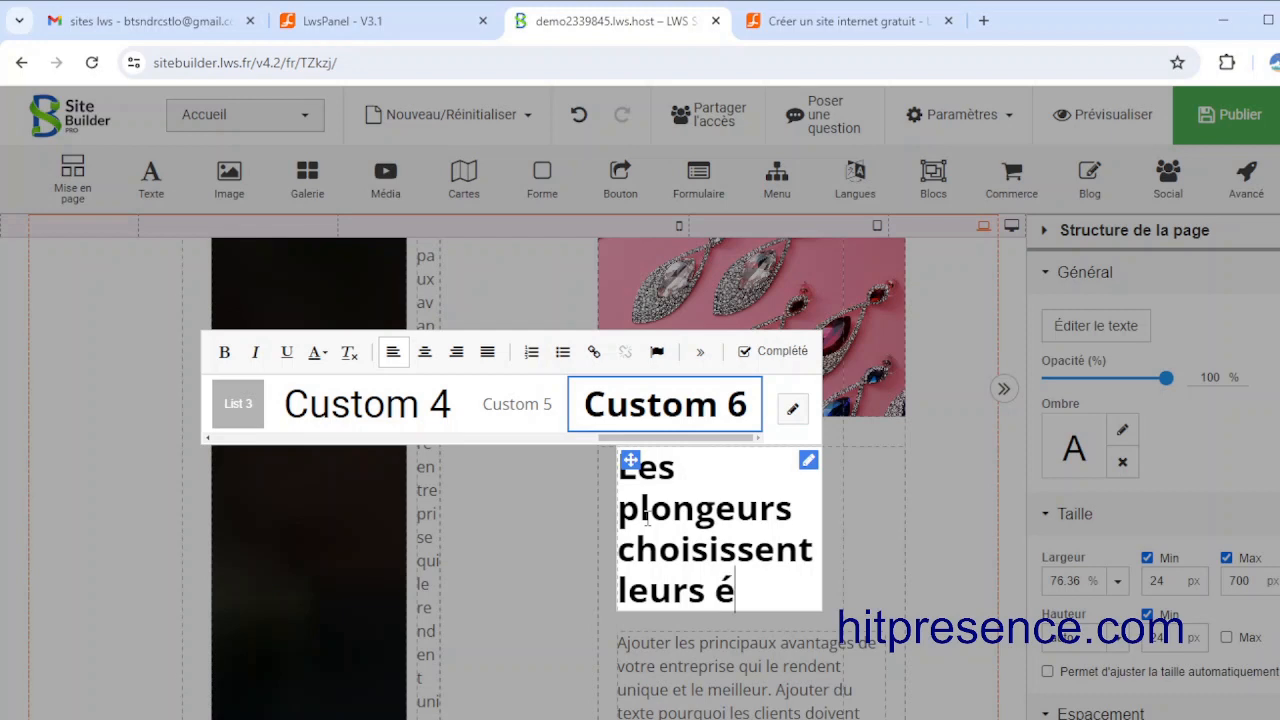
pyautogui.write('quipemenys')
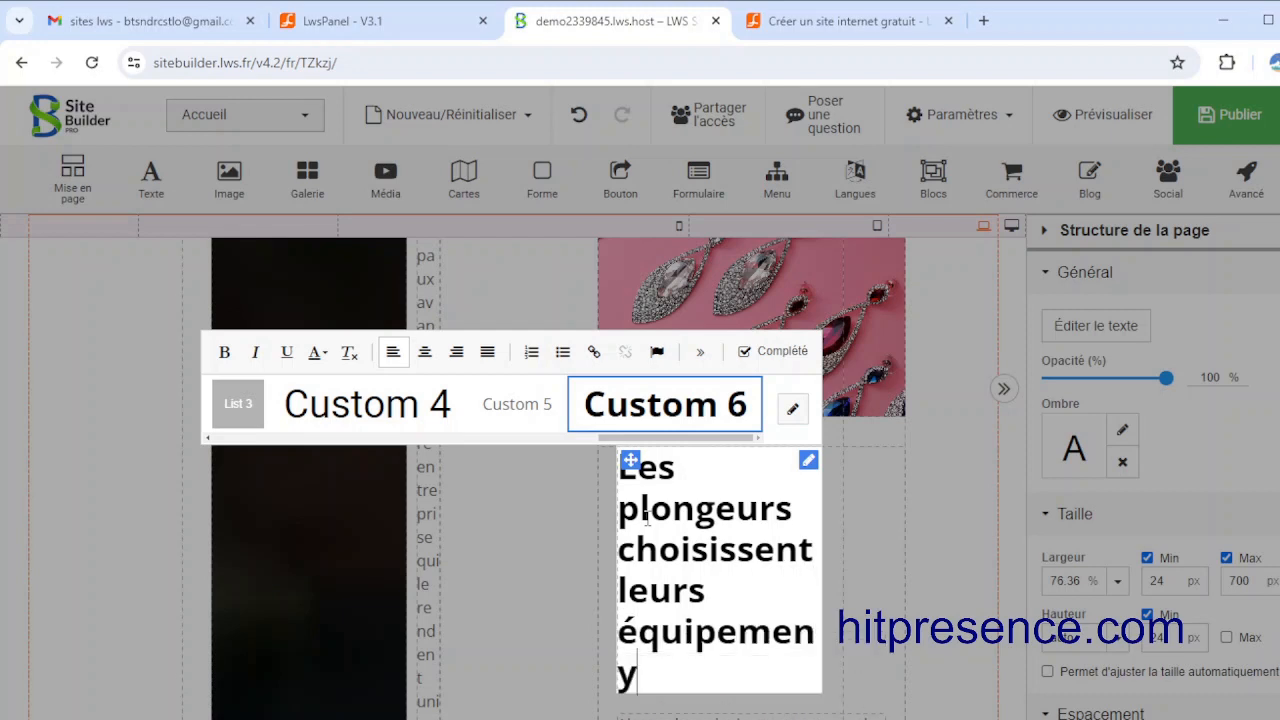
pyautogui.press('BackSpace')
pyautogui.press('BackSpace')
pyautogui.write('ts avec soin')
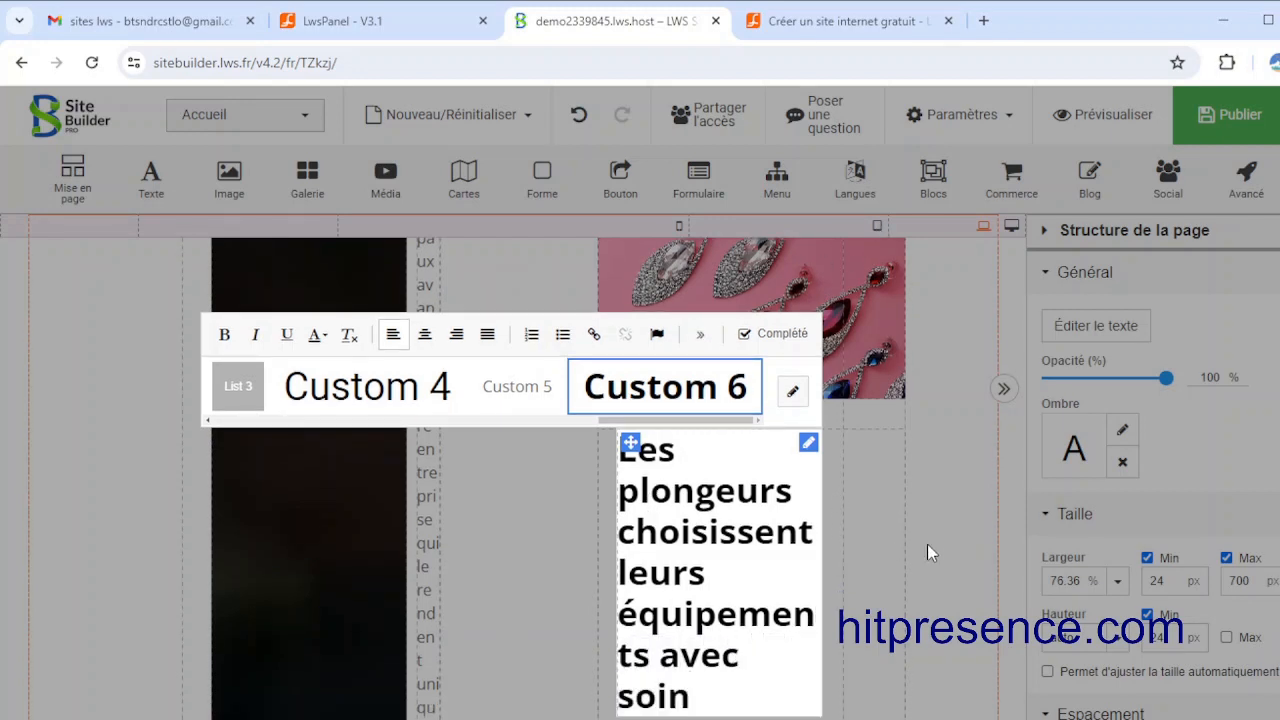
pyautogui.click(954, 544)
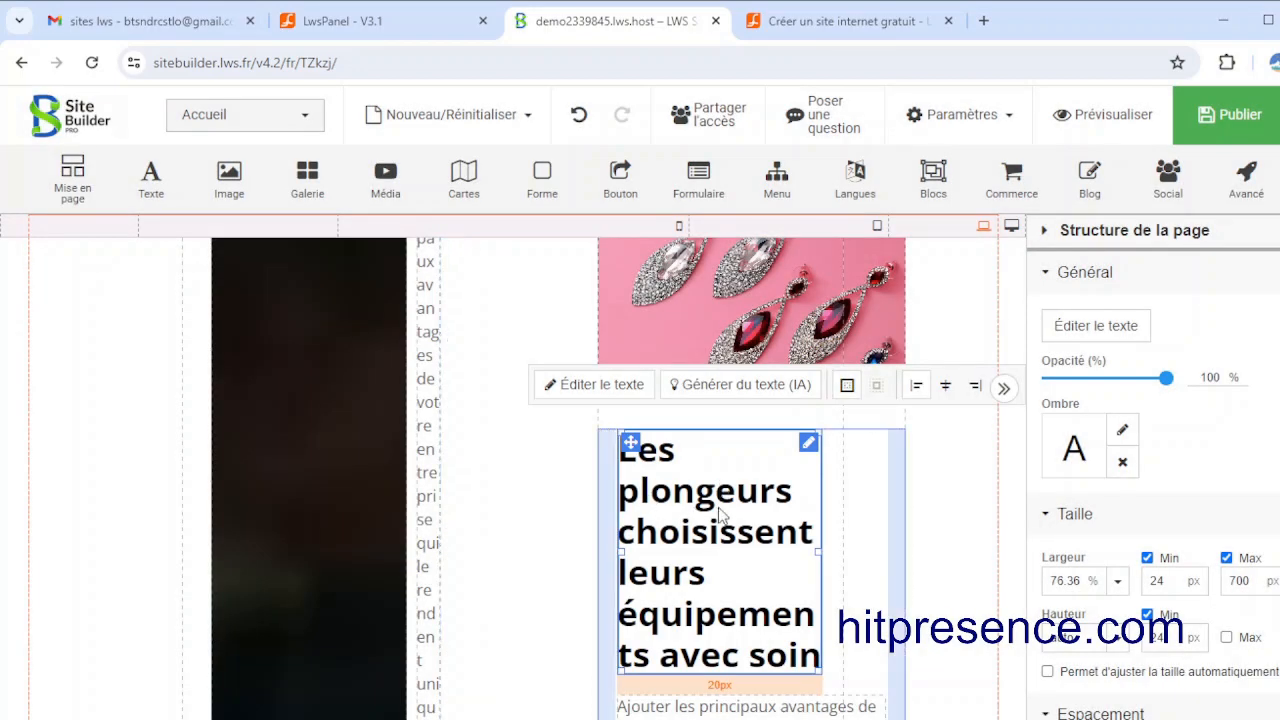
pyautogui.scroll(-3, 720, 490)
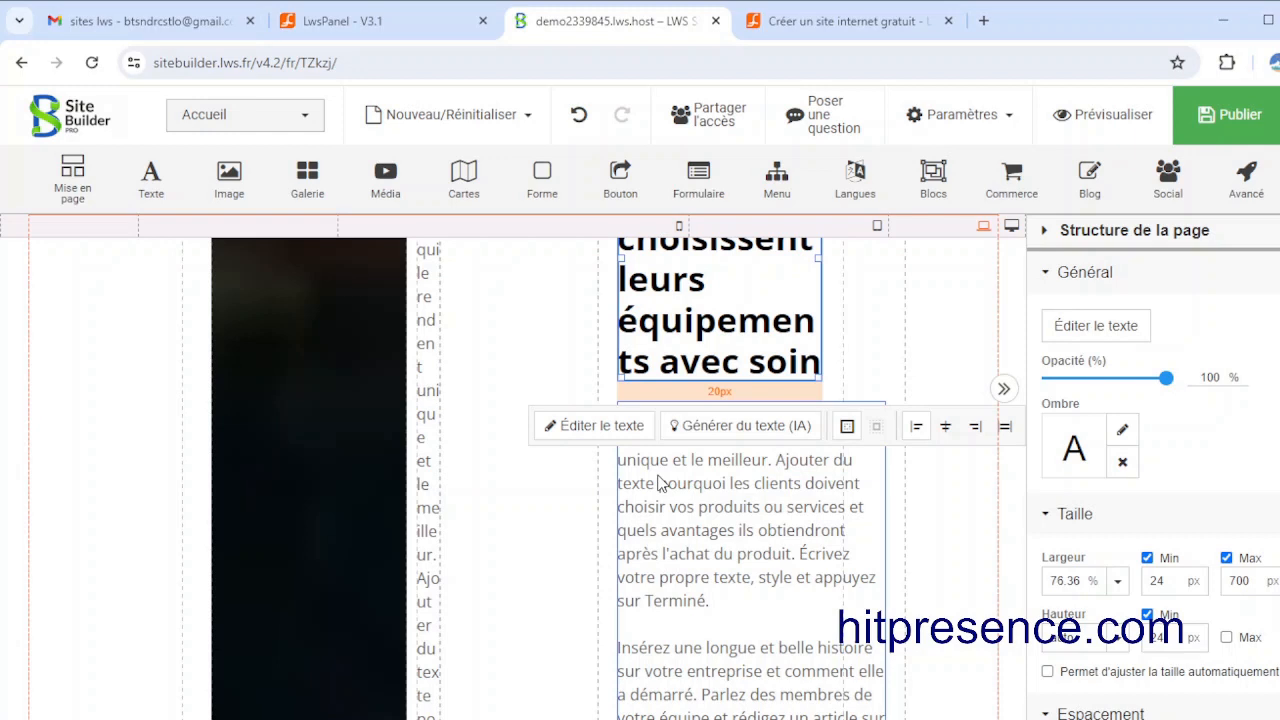
pyautogui.click(700, 525)
pyautogui.scroll(-1, 715, 535)
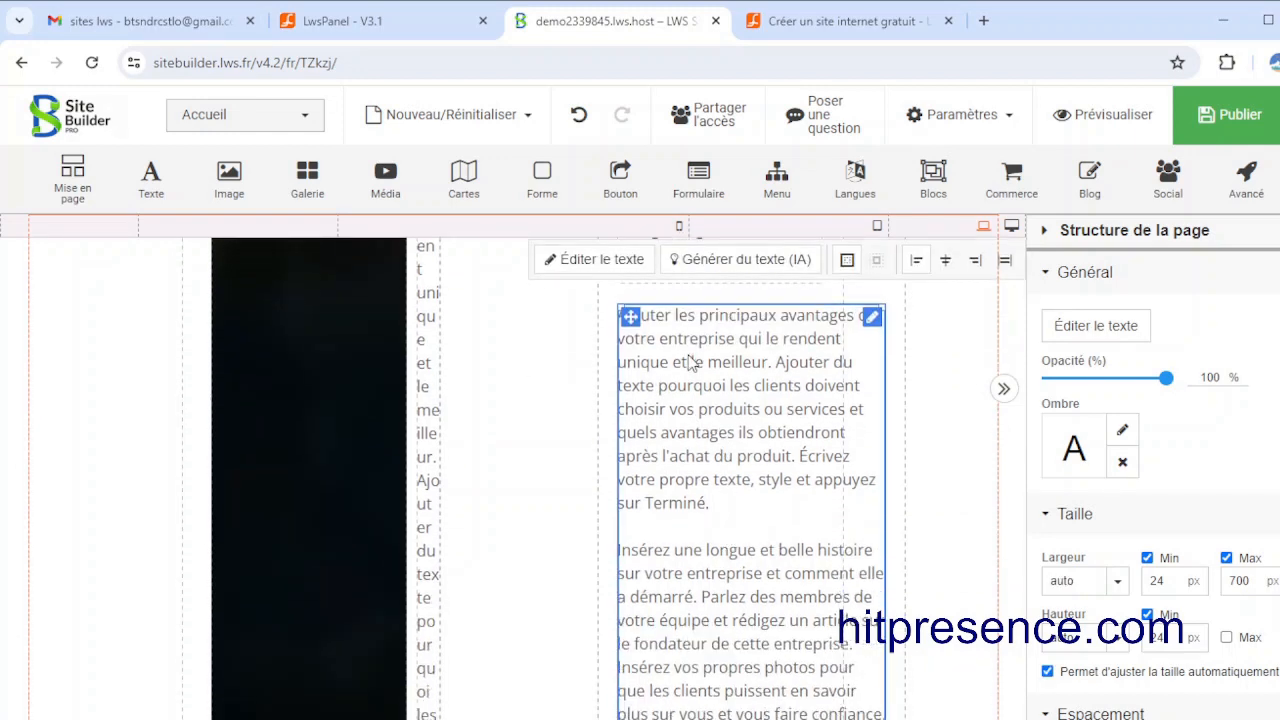
pyautogui.click(872, 318)
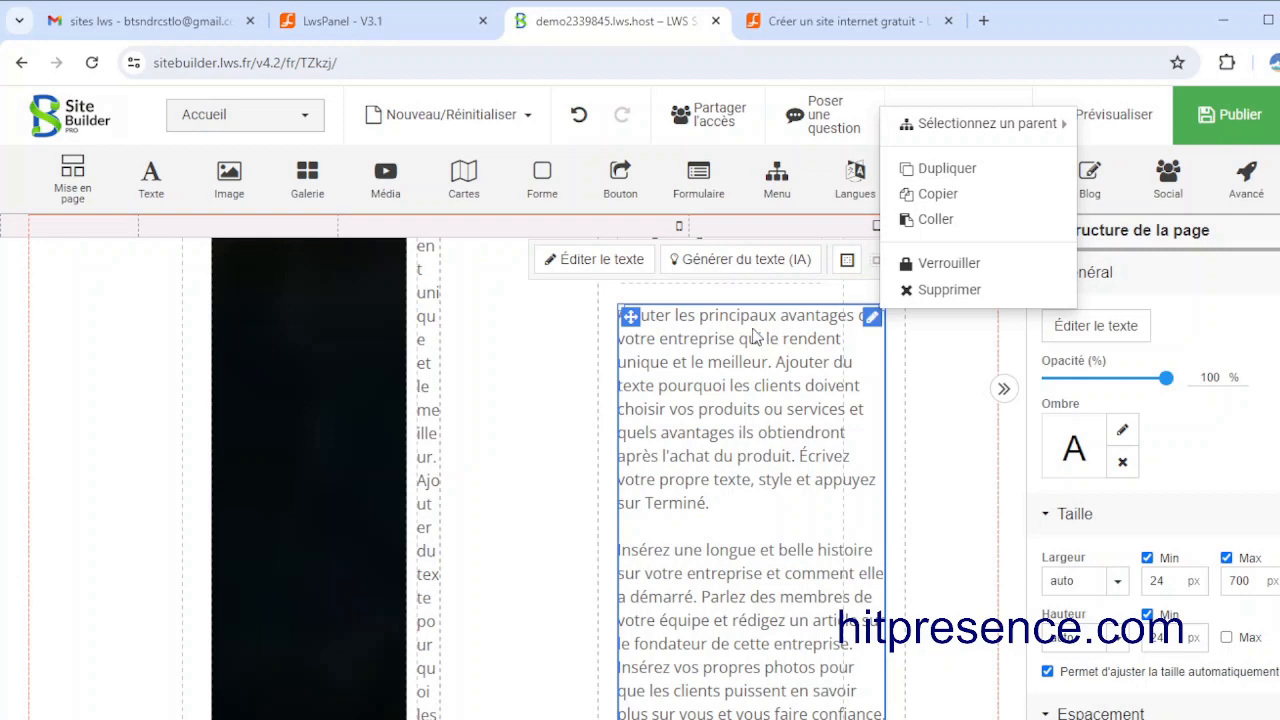
pyautogui.click(666, 318)
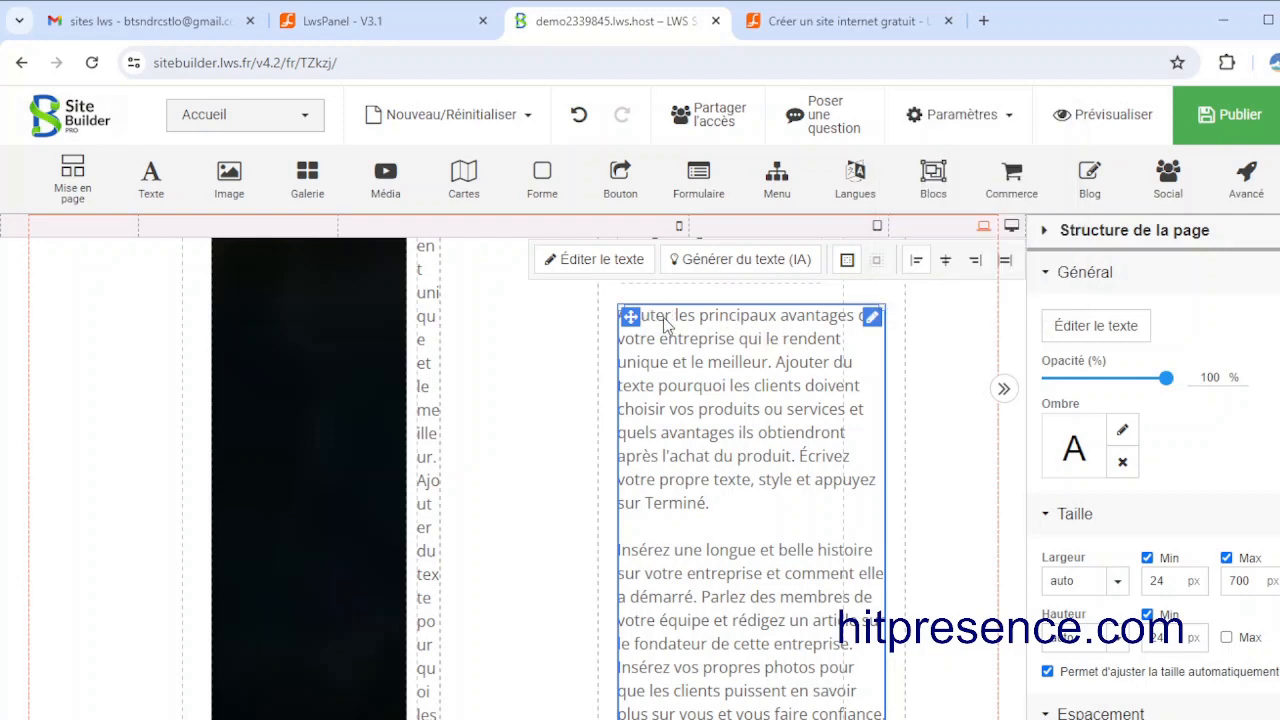
pyautogui.scroll(2, 766, 440)
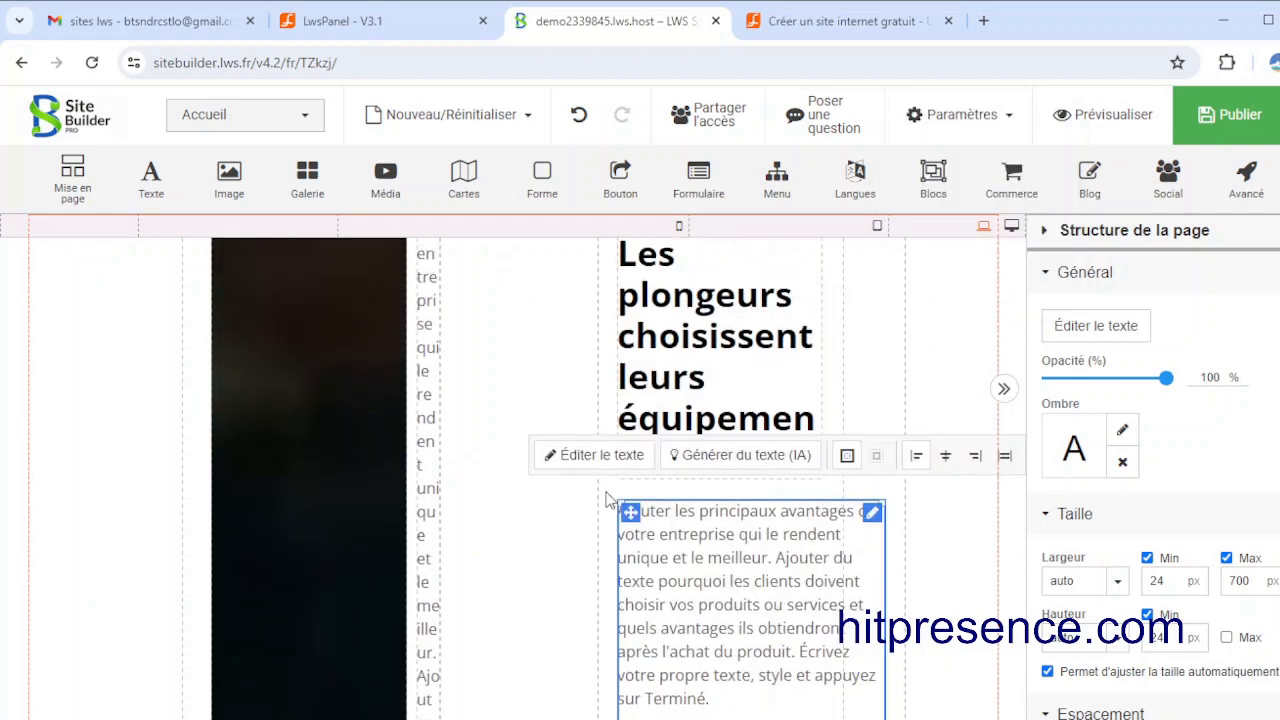
pyautogui.click(612, 458)
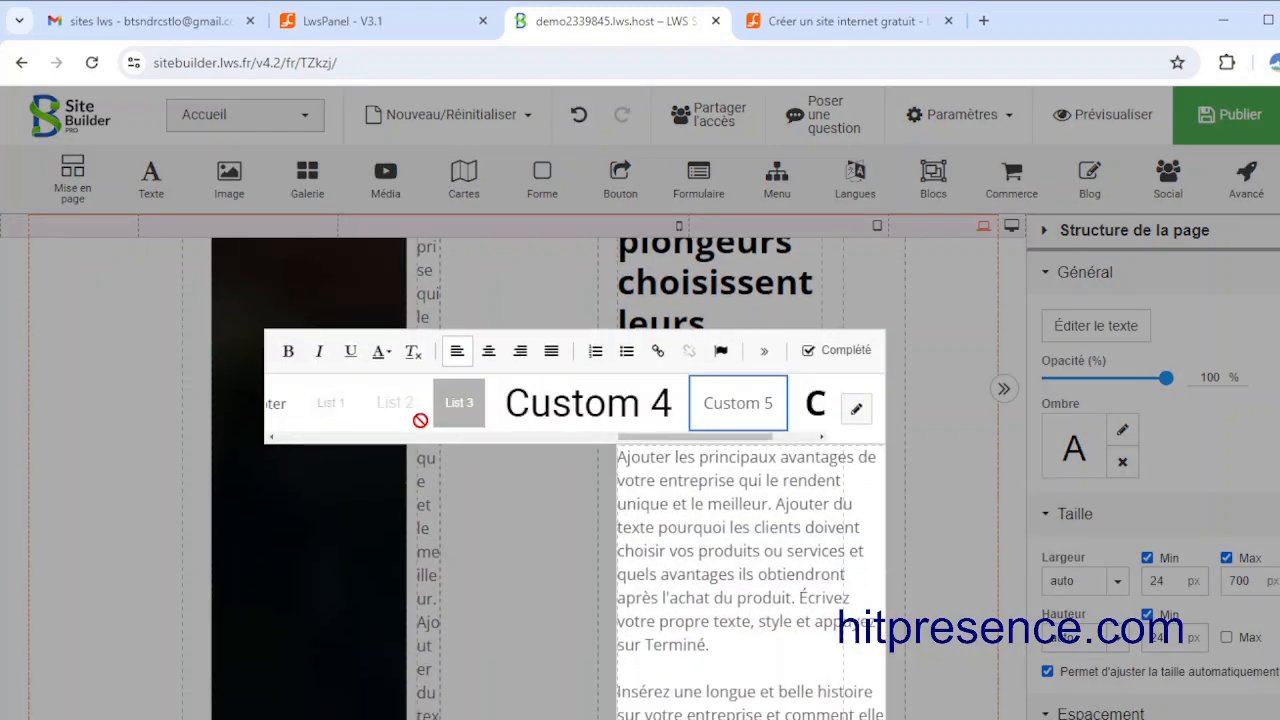
pyautogui.click(949, 507)
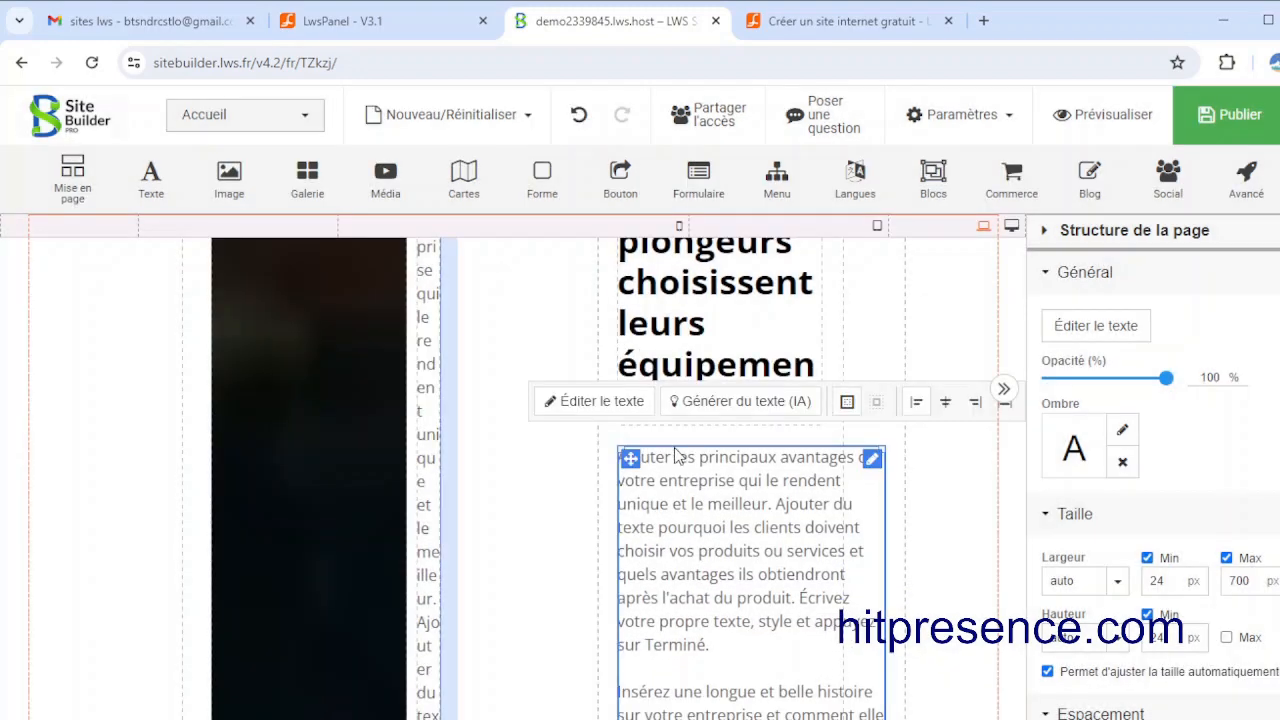
# Step: Clear the placeholder paragraphs under the "Les plongeurs" heading, leaving only the short line "Aappuyez sur Terminé."
pyautogui.click(620, 410)
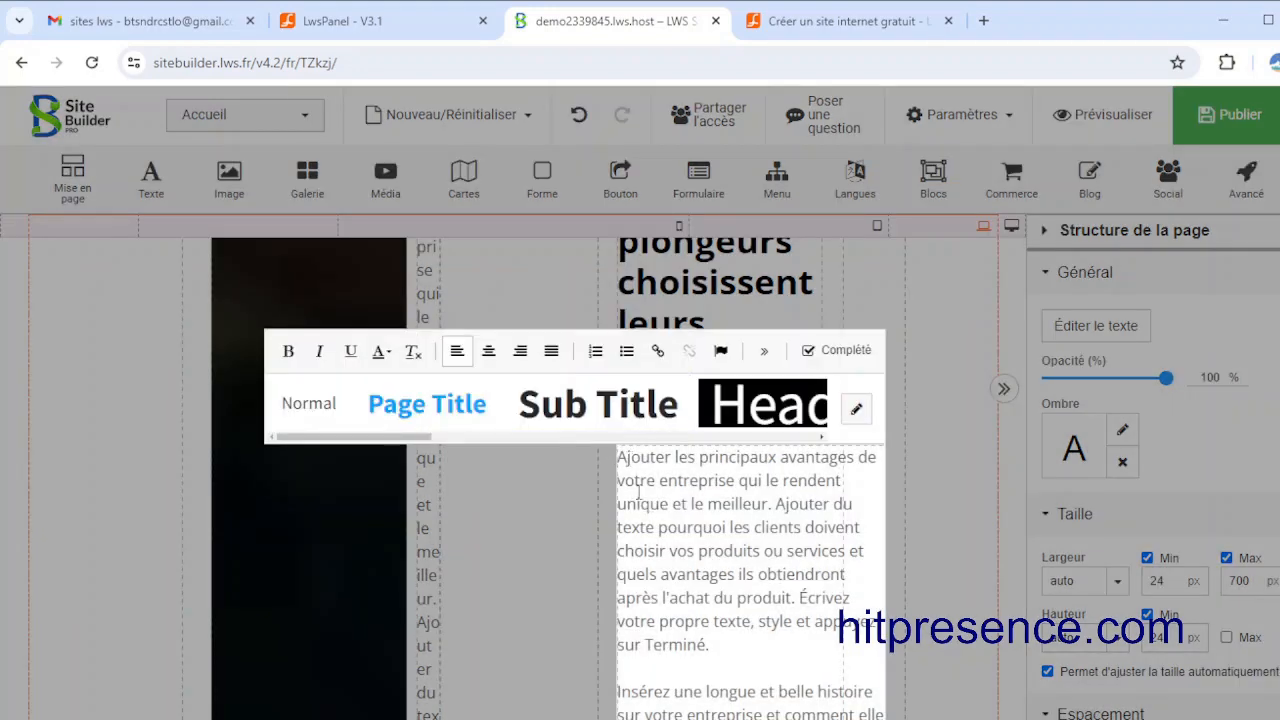
pyautogui.moveTo(620, 458); pyautogui.dragTo(802, 641)
pyautogui.moveTo(695, 680); pyautogui.dragTo(812, 572)
pyautogui.press('BackSpace')
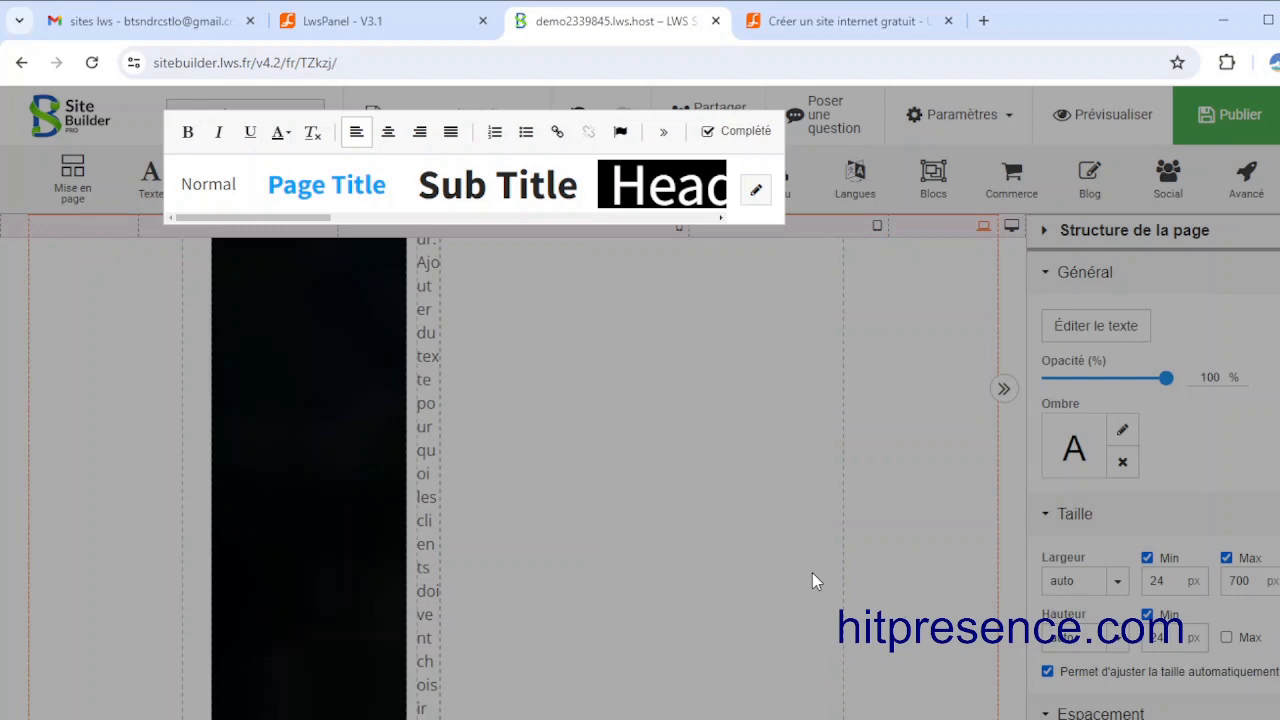
pyautogui.write('Aappuyez sur Terminé.')
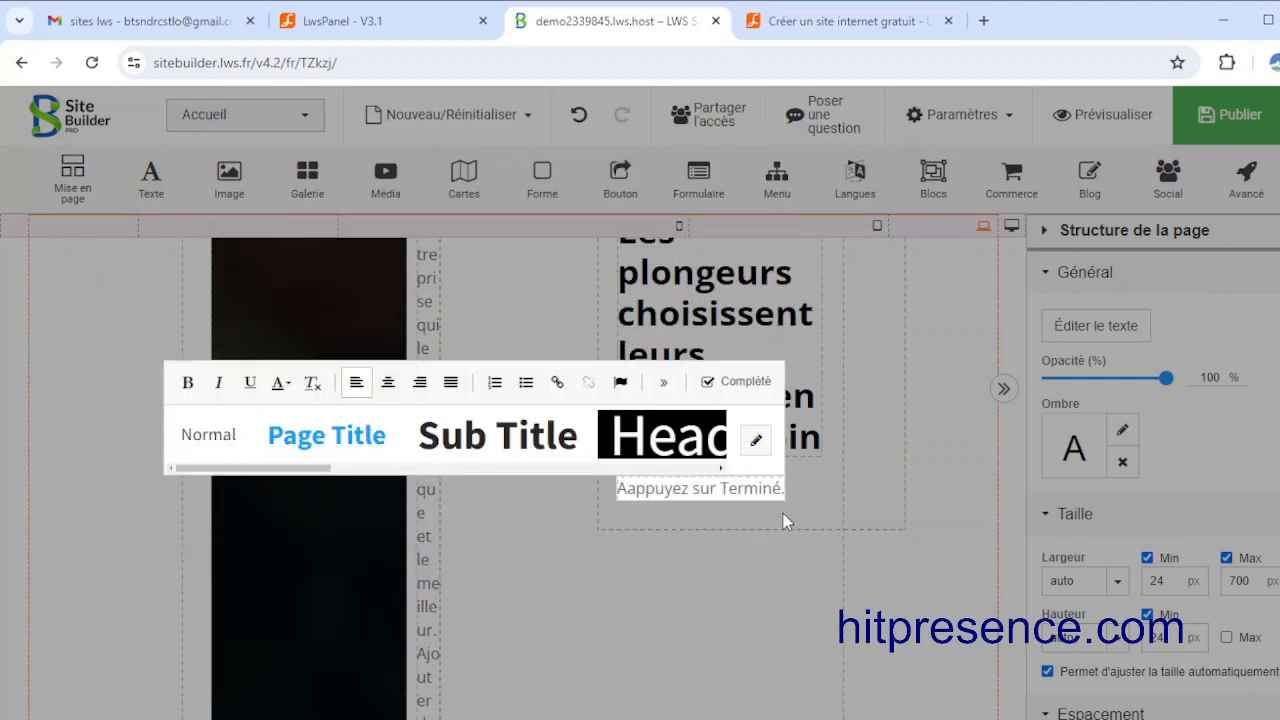
pyautogui.click(716, 500)
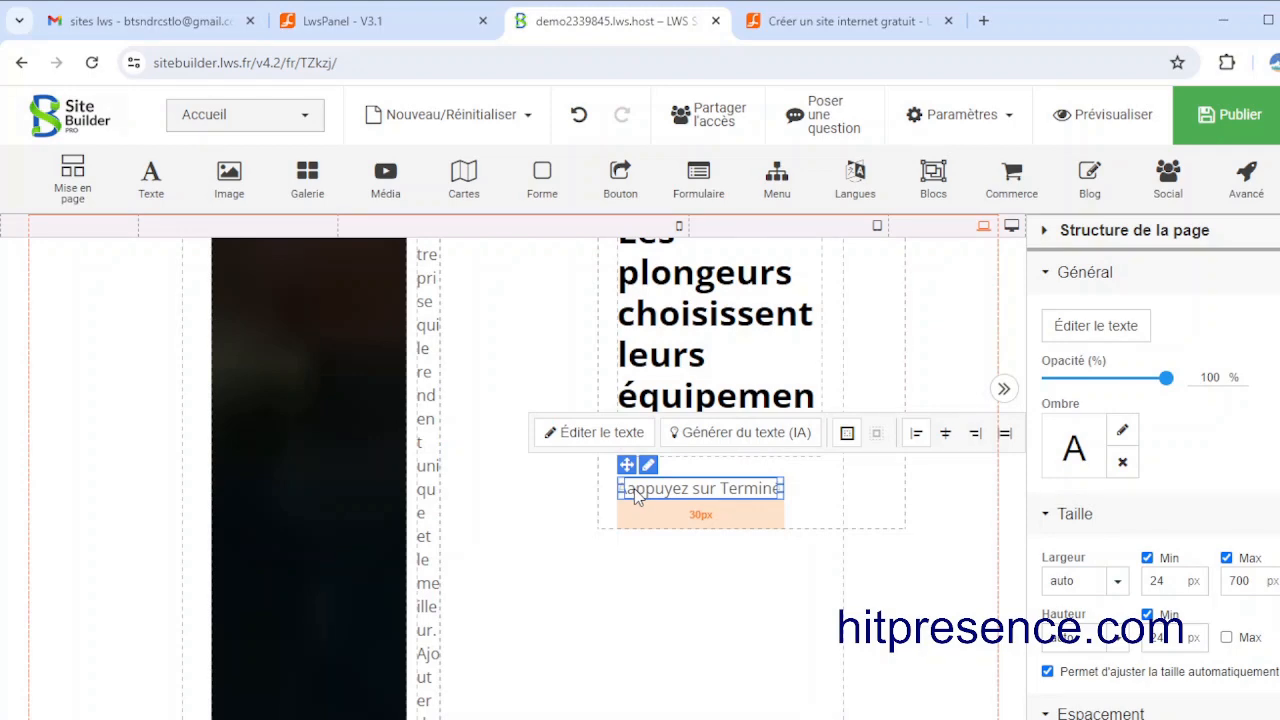
# Step: Start AI text generation for the text below the heading, with subject "Pourquoi les plongeurs choisissent leur équipement avec soin"
pyautogui.click(745, 433)
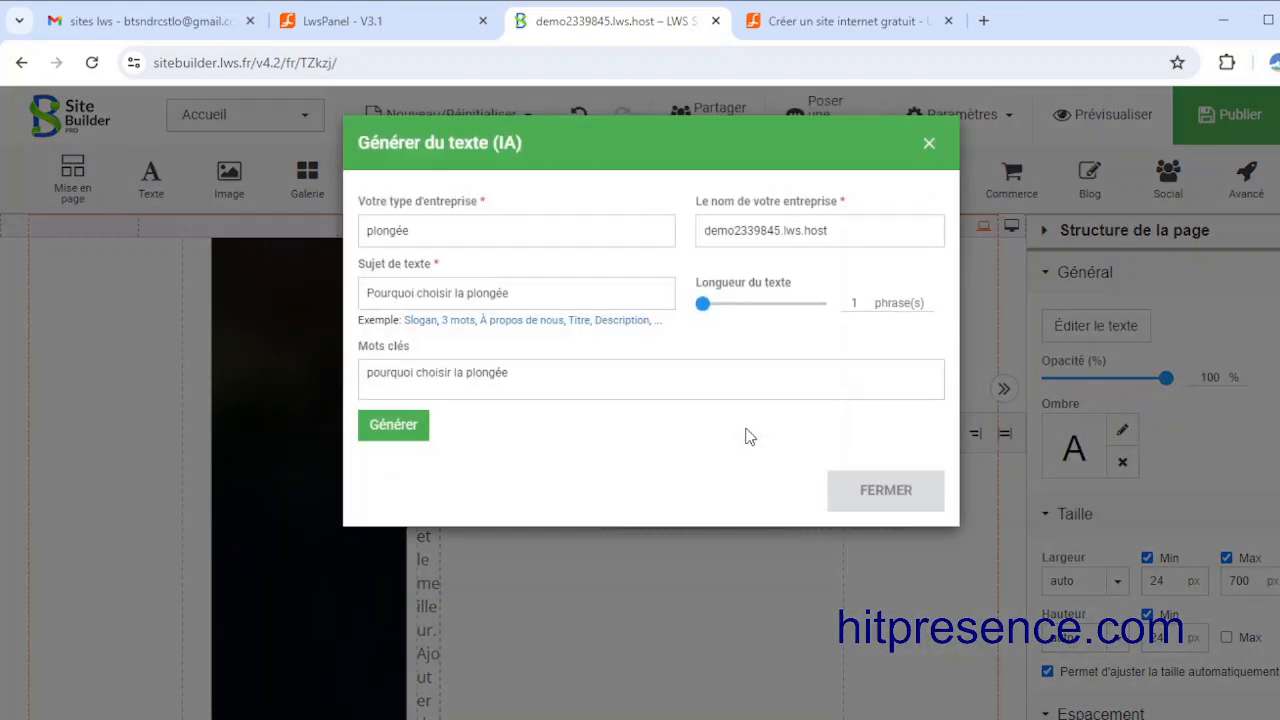
pyautogui.doubleClick(445, 230)
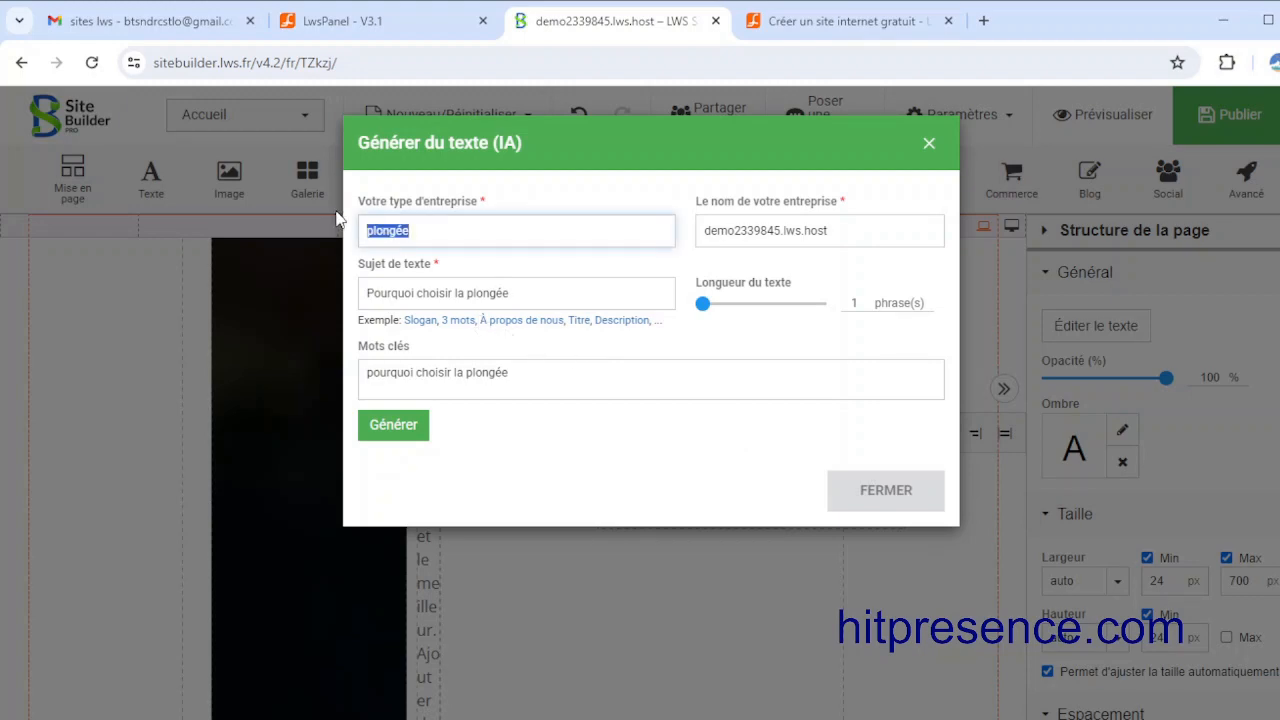
pyautogui.moveTo(531, 303); pyautogui.dragTo(362, 295)
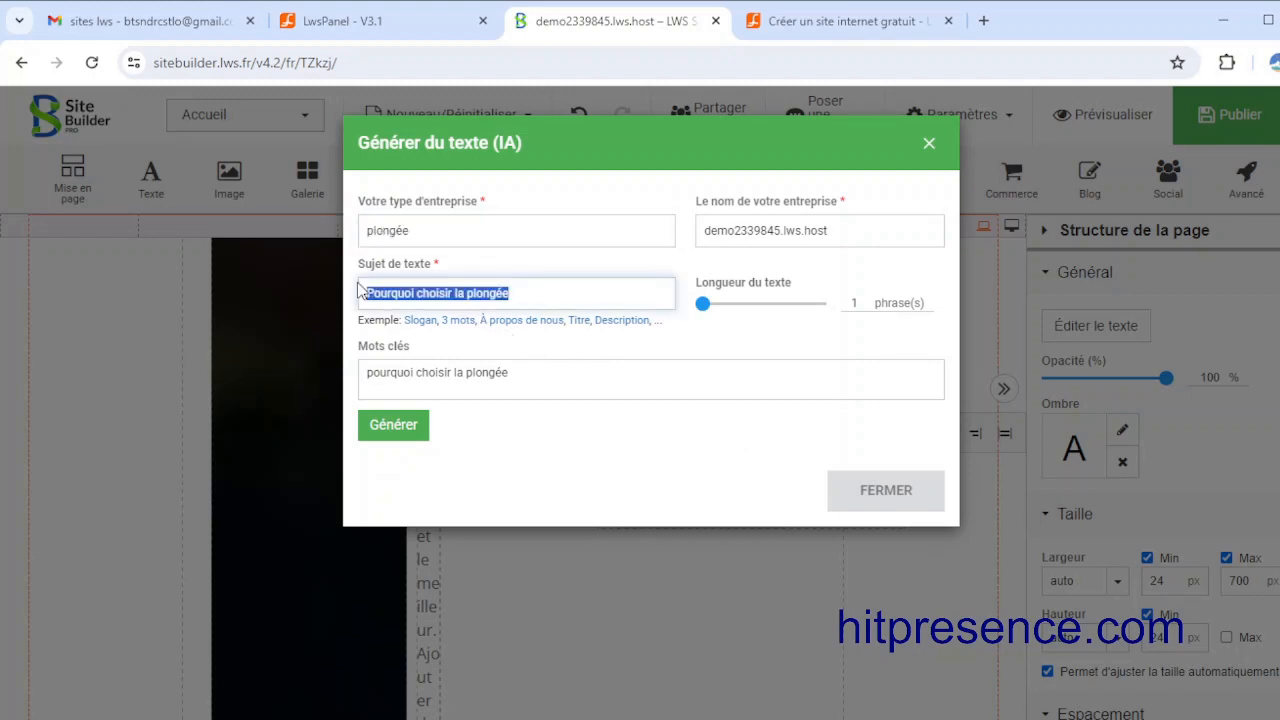
pyautogui.write('Commm')
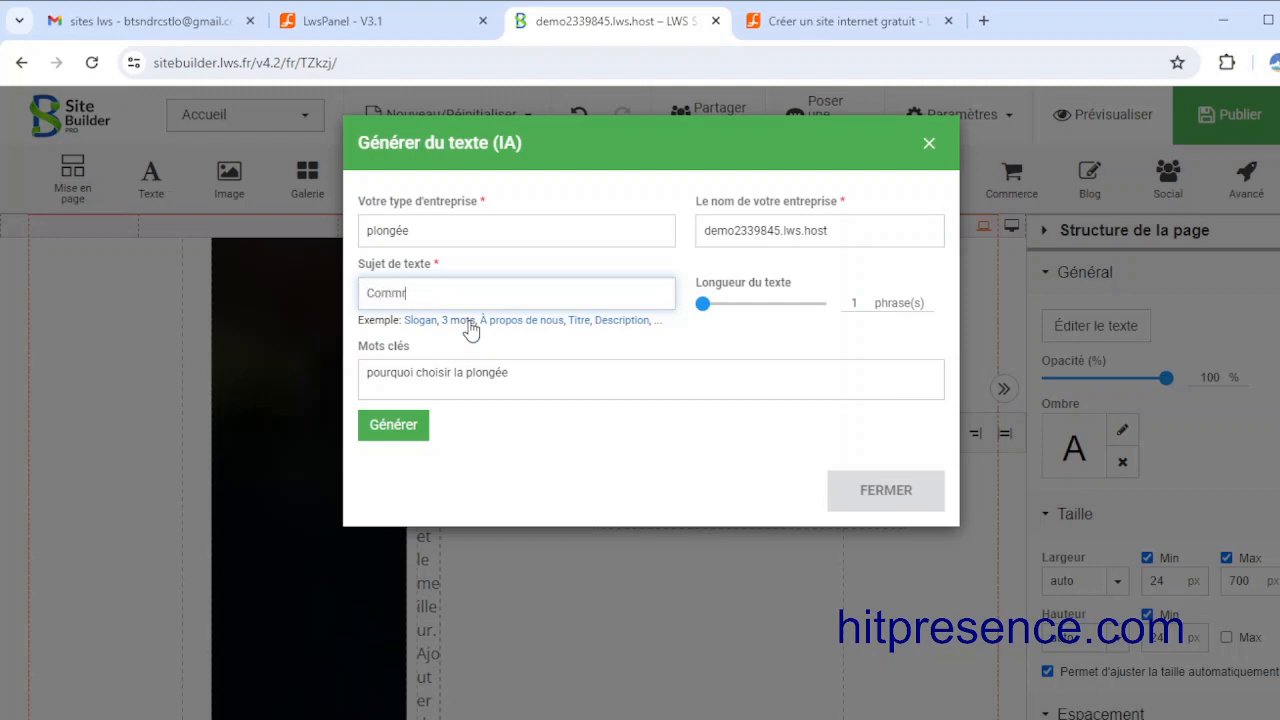
pyautogui.press('BackSpace')
pyautogui.press('BackSpace')
pyautogui.press('BackSpace')
pyautogui.write('Pourquoi les plongeurs choisissent')
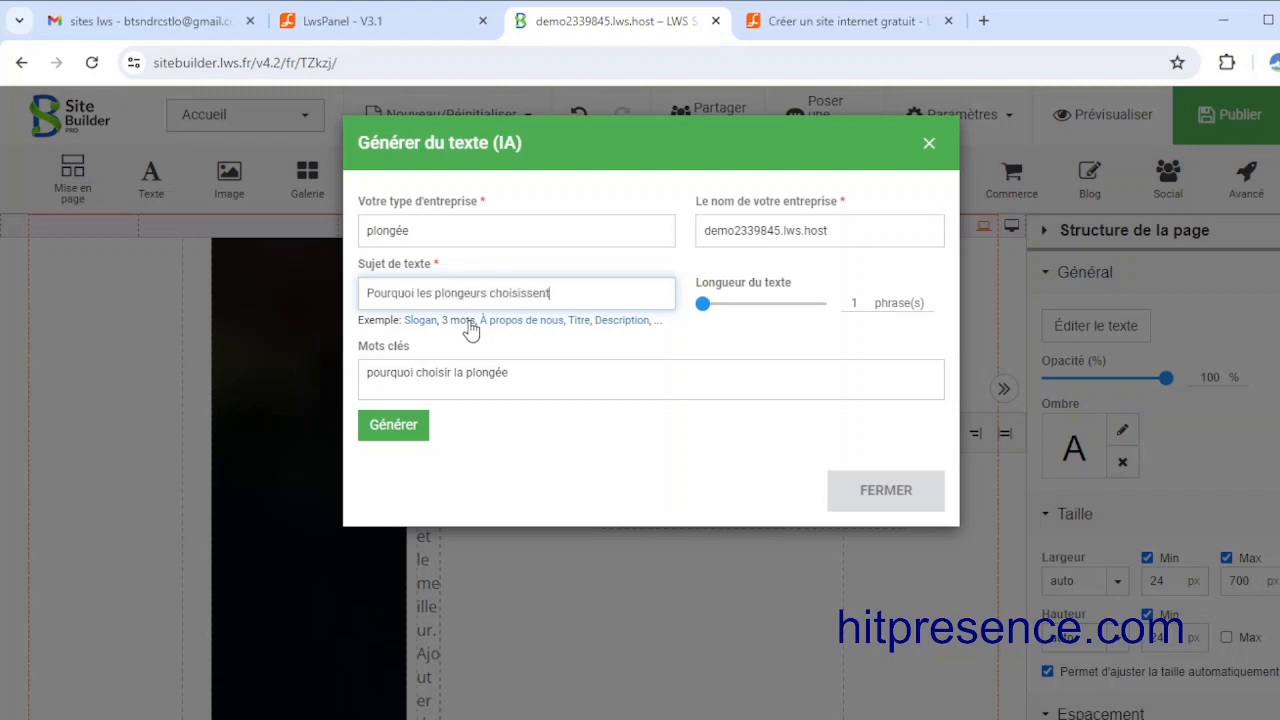
pyautogui.write(' leur équipement avec soin')
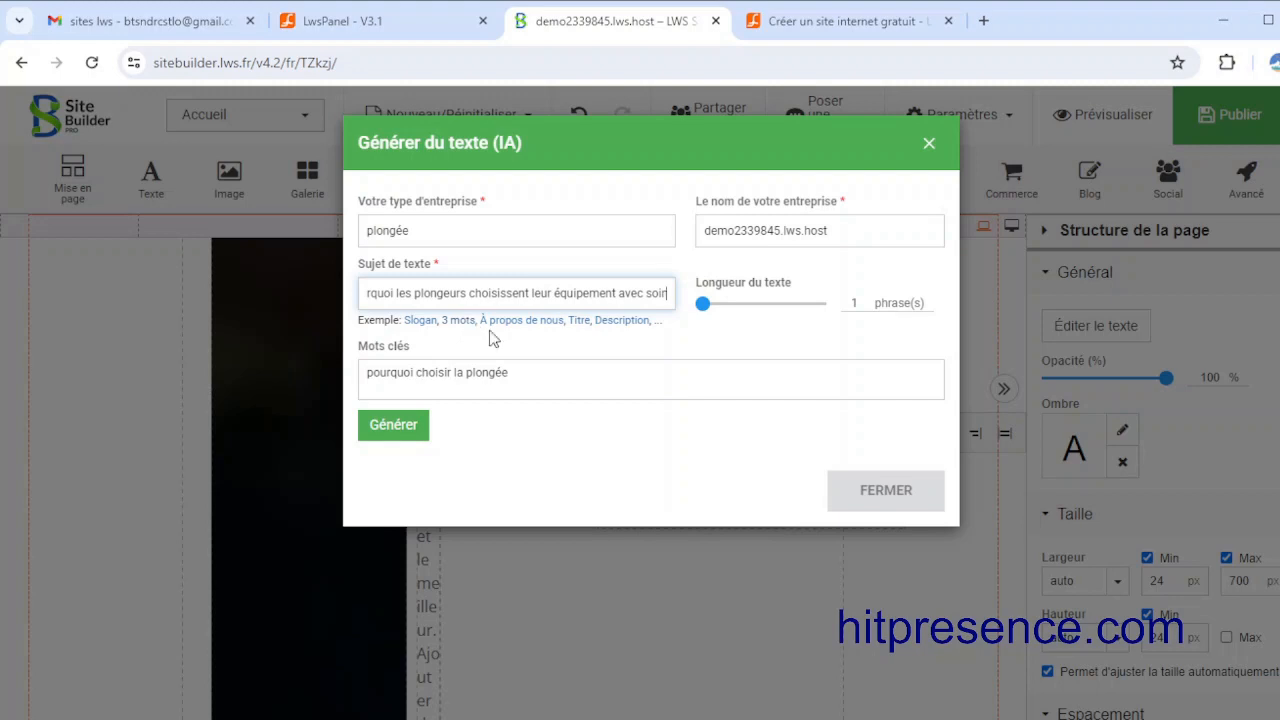
# Step: Set the keywords to "choisir équipement plongée avec soin" and the length to 12 sentences, and generate the AI texts
pyautogui.moveTo(515, 374); pyautogui.dragTo(366, 384)
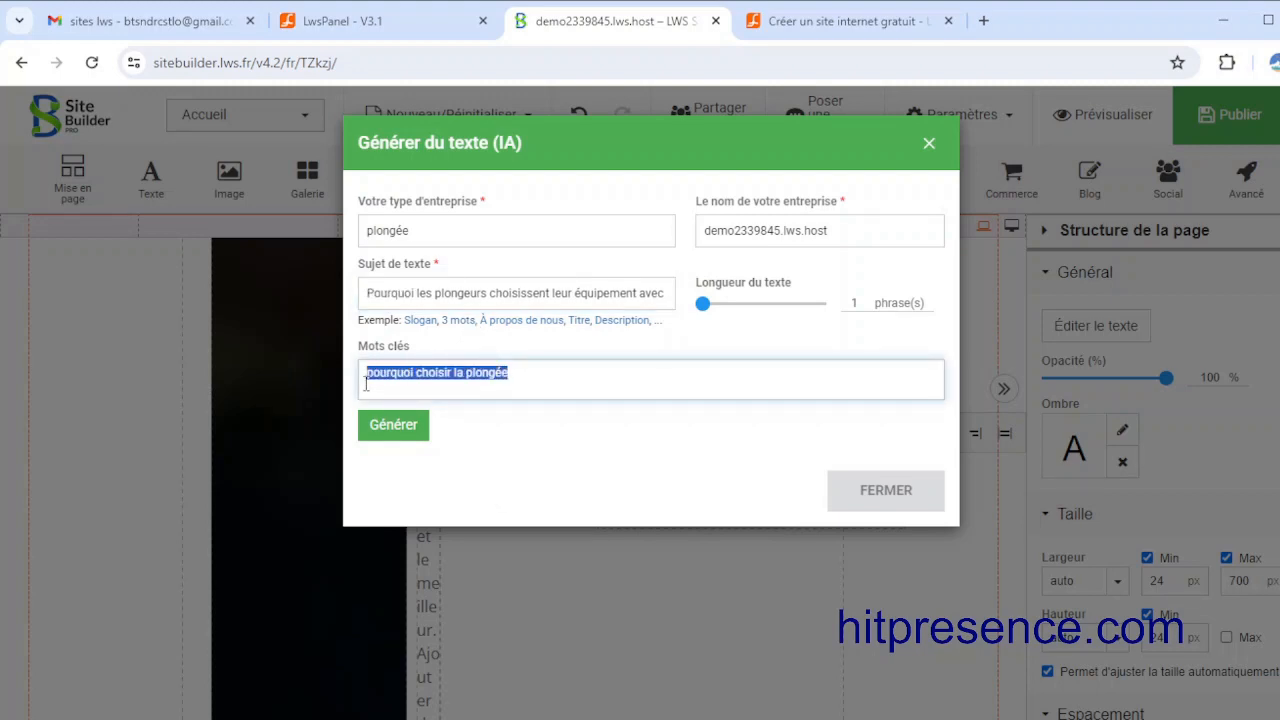
pyautogui.write('choisir')
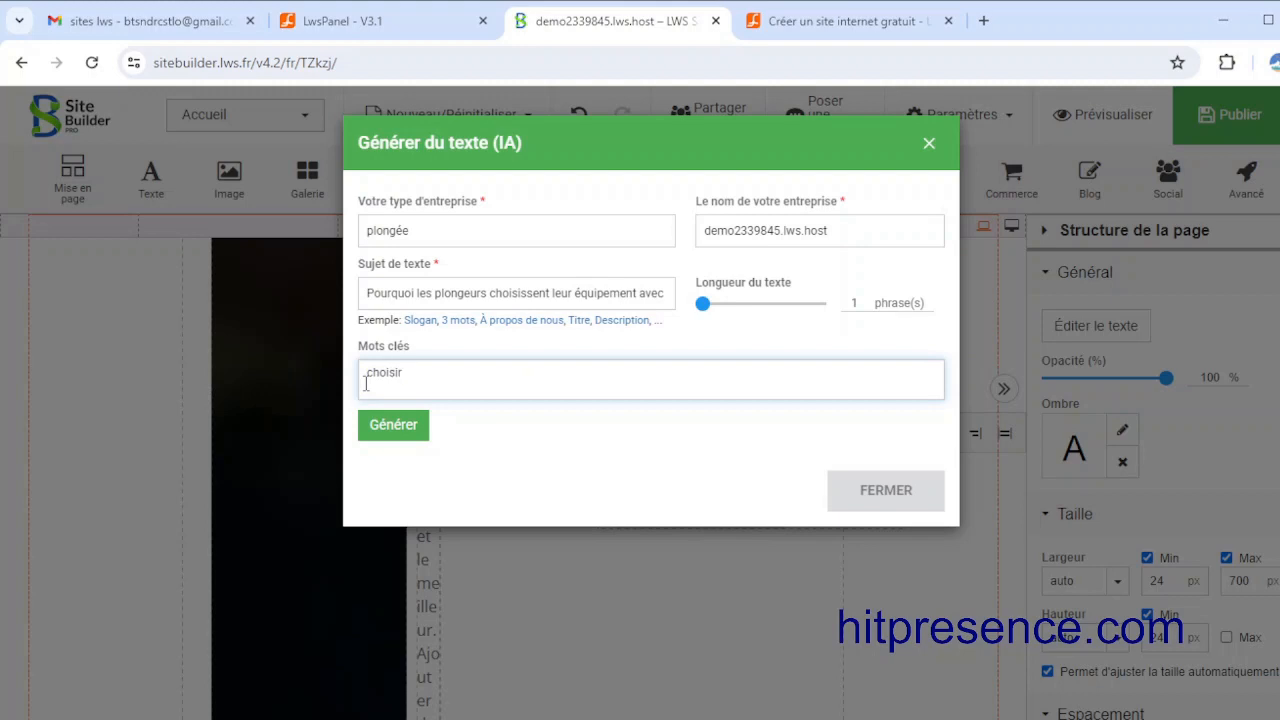
pyautogui.write(' équipement plongée')
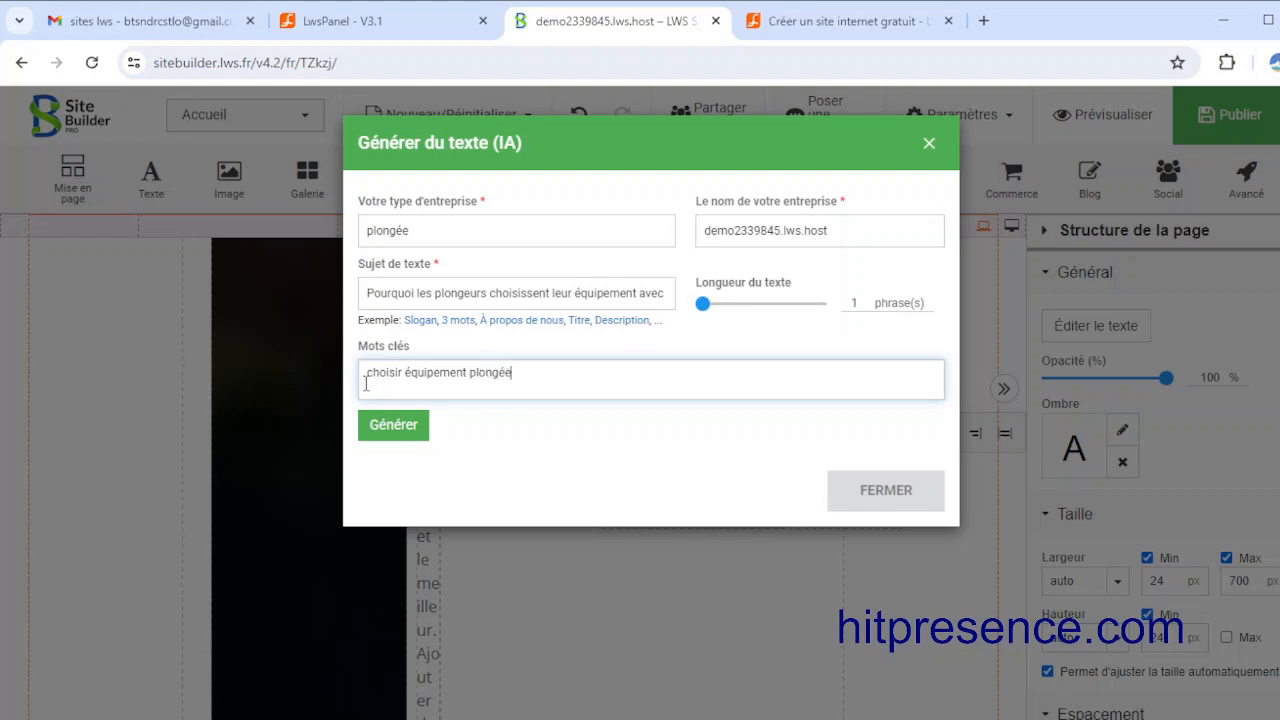
pyautogui.write(' avec soin')
pyautogui.click(794, 310)
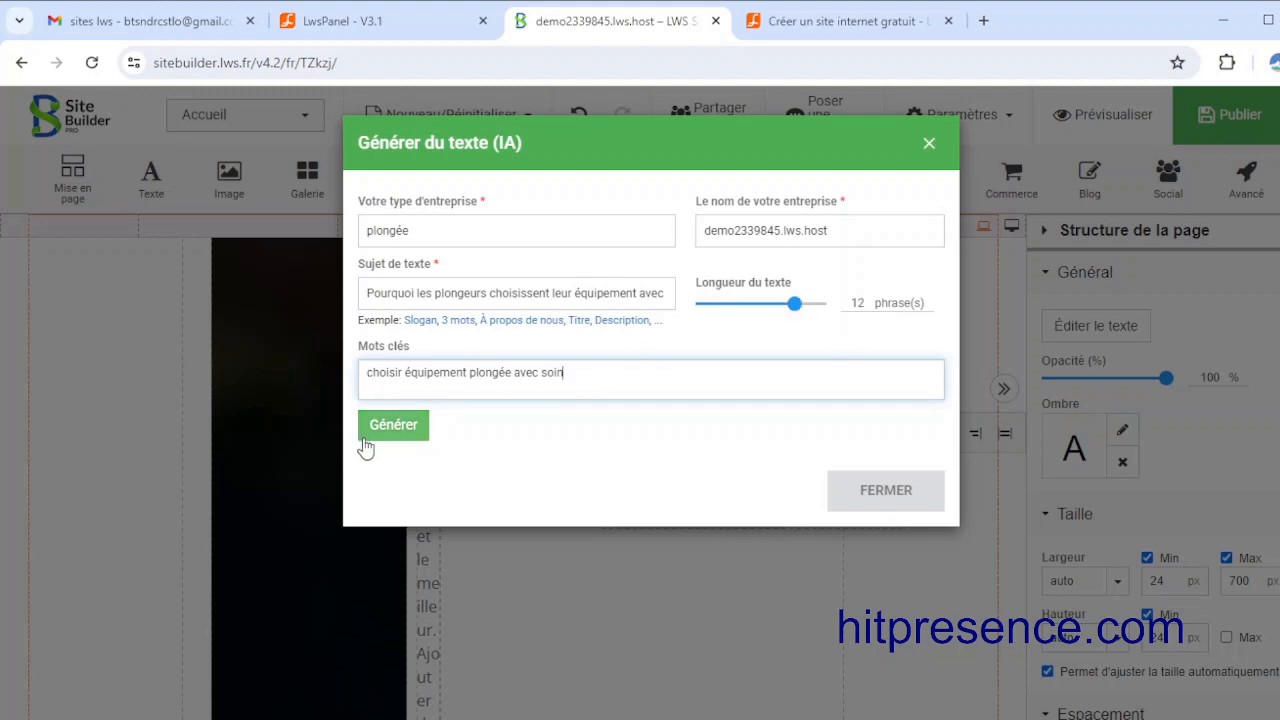
pyautogui.click(405, 424)
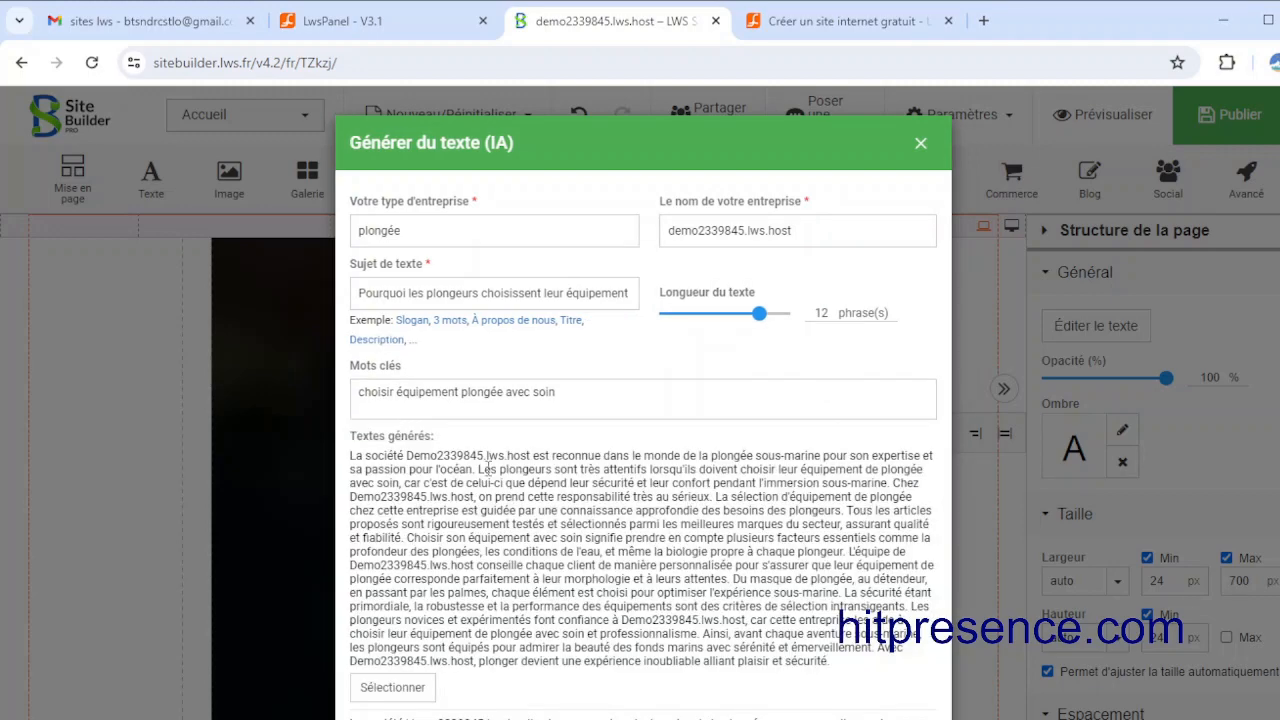
# Step: Review the generated texts and insert the second proposal, about the company's excellence and professionalism in diving, into the page
pyautogui.scroll(-1, 488, 469)
pyautogui.scroll(-2, 490, 470)
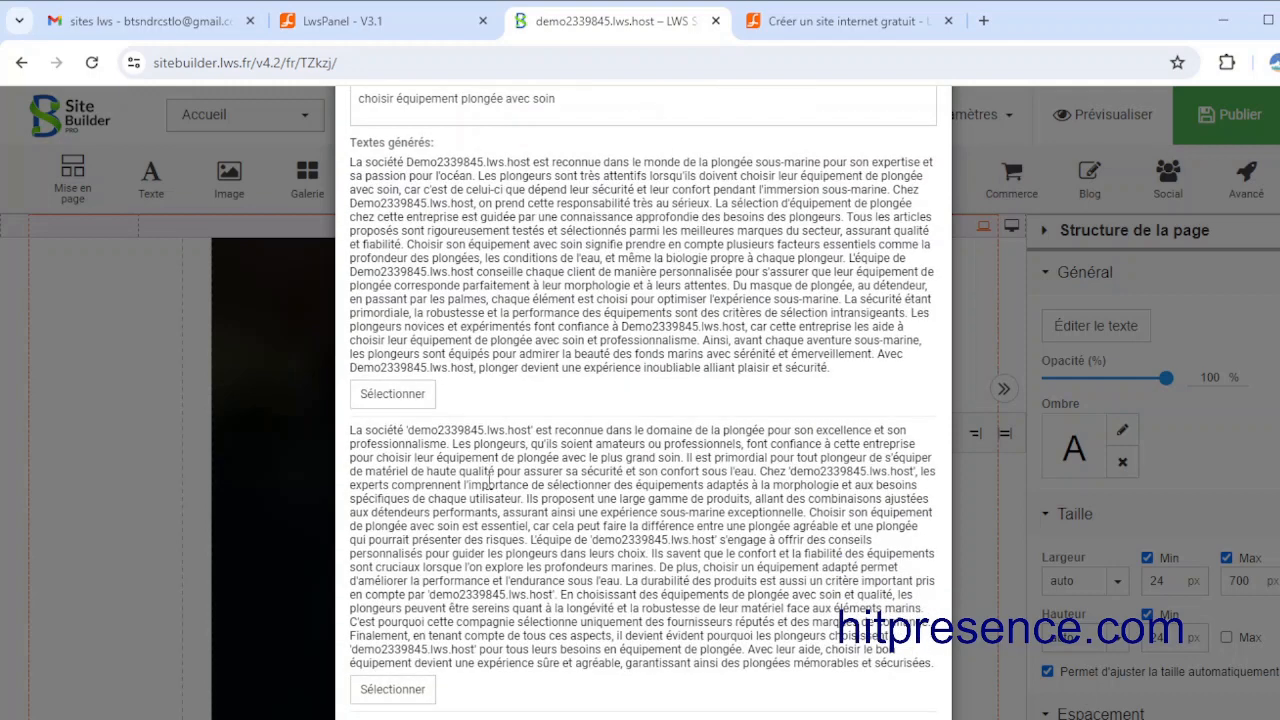
pyautogui.scroll(-1, 490, 470)
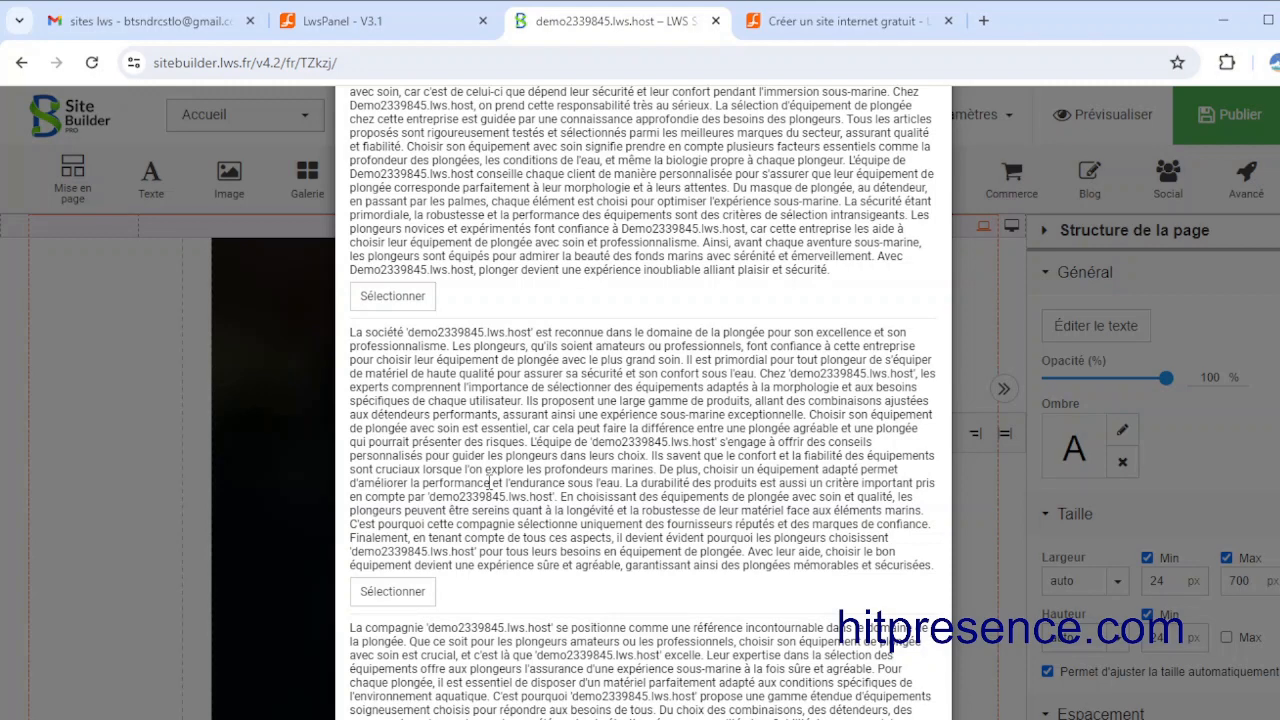
pyautogui.scroll(-1, 494, 483)
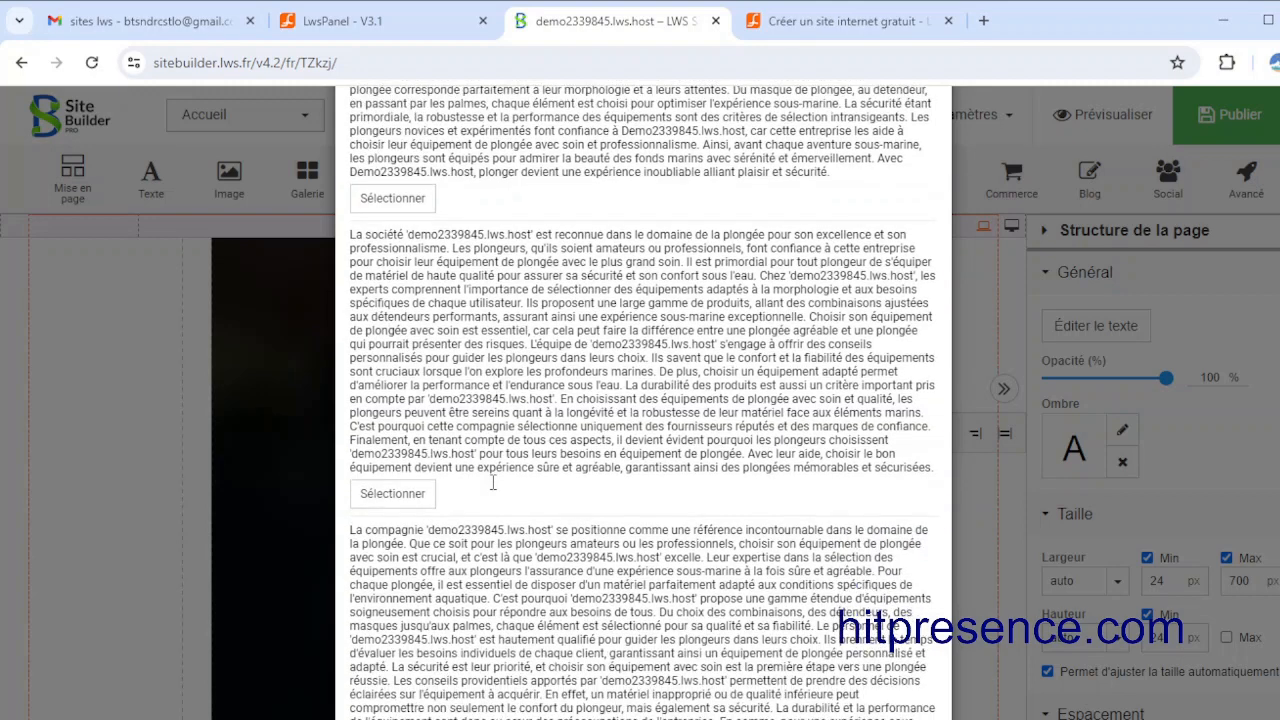
pyautogui.click(390, 495)
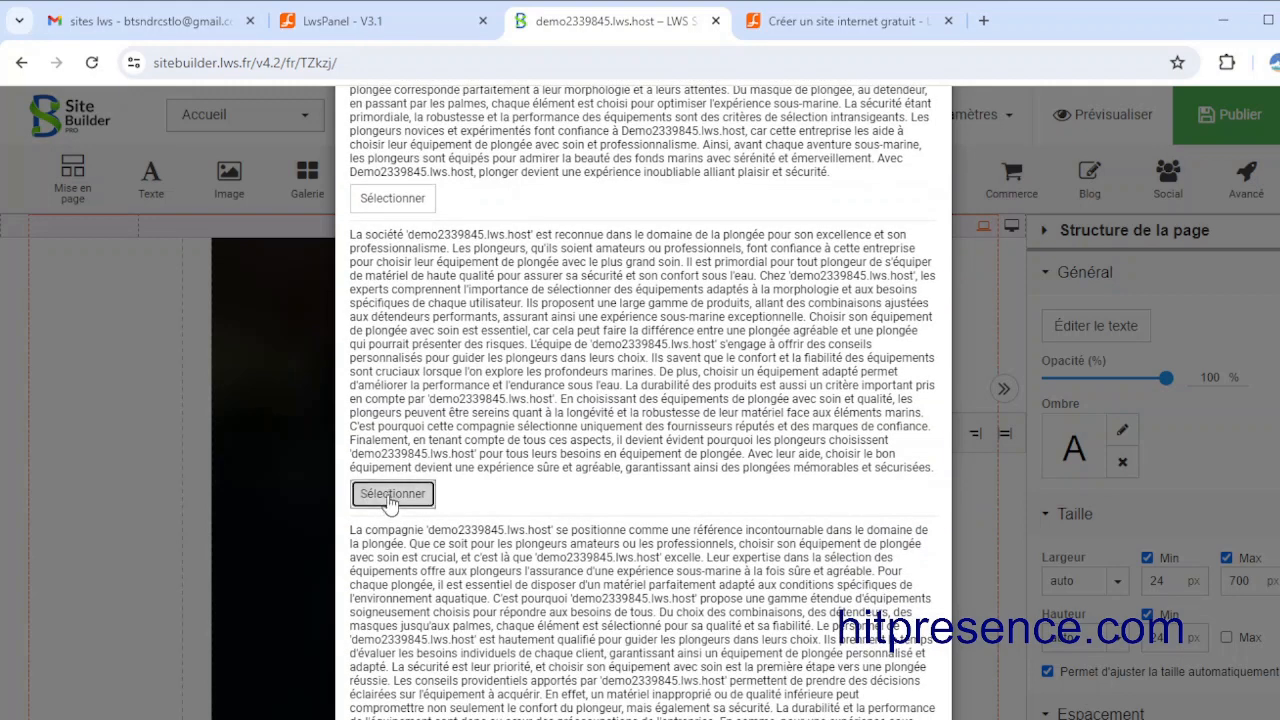
pyautogui.scroll(-5, 715, 540)
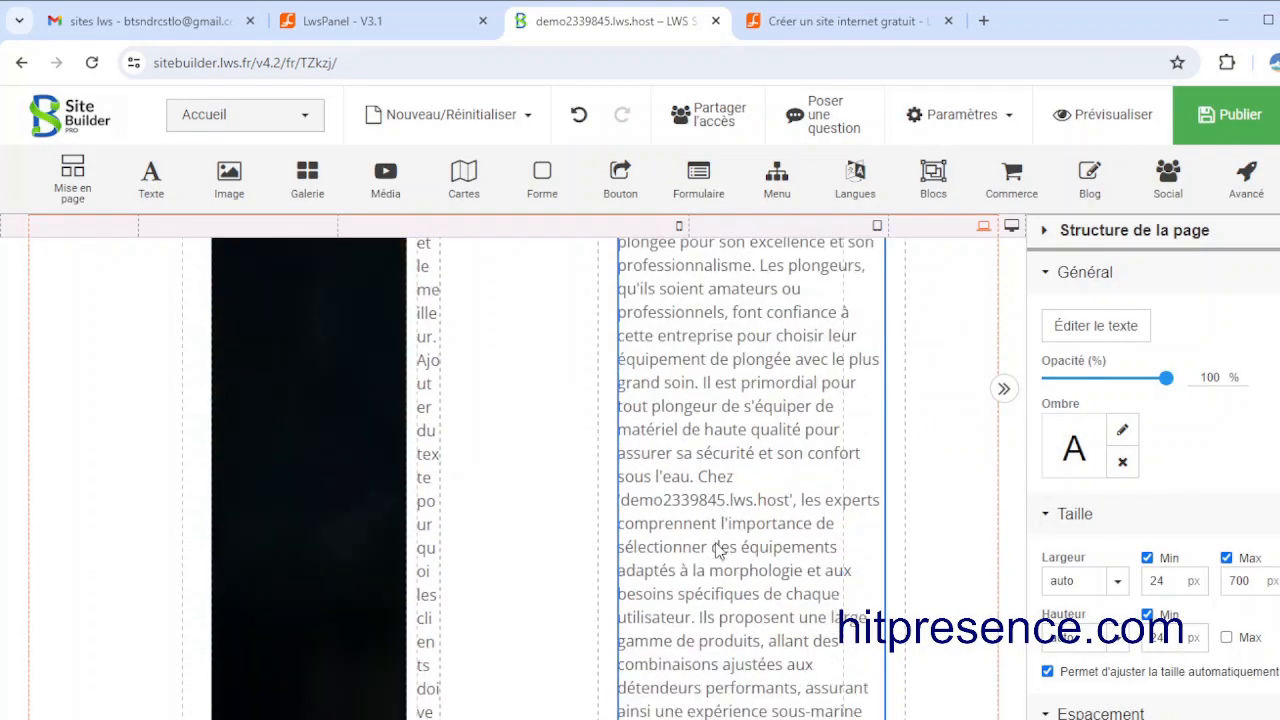
# Step: Review the inserted diving equipment text and the rest of the home page up to its banner, and open the media element chooser
pyautogui.scroll(-10, 760, 465)
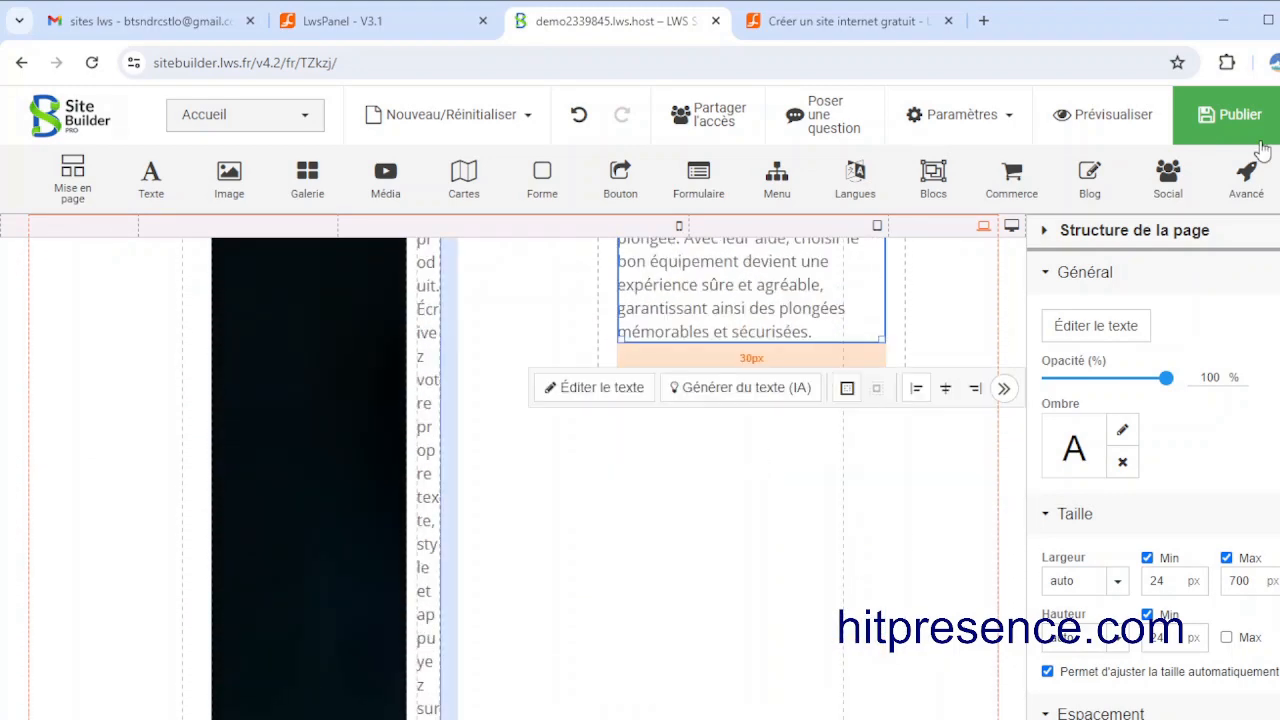
pyautogui.moveTo(1228, 125)
pyautogui.click(1165, 168)
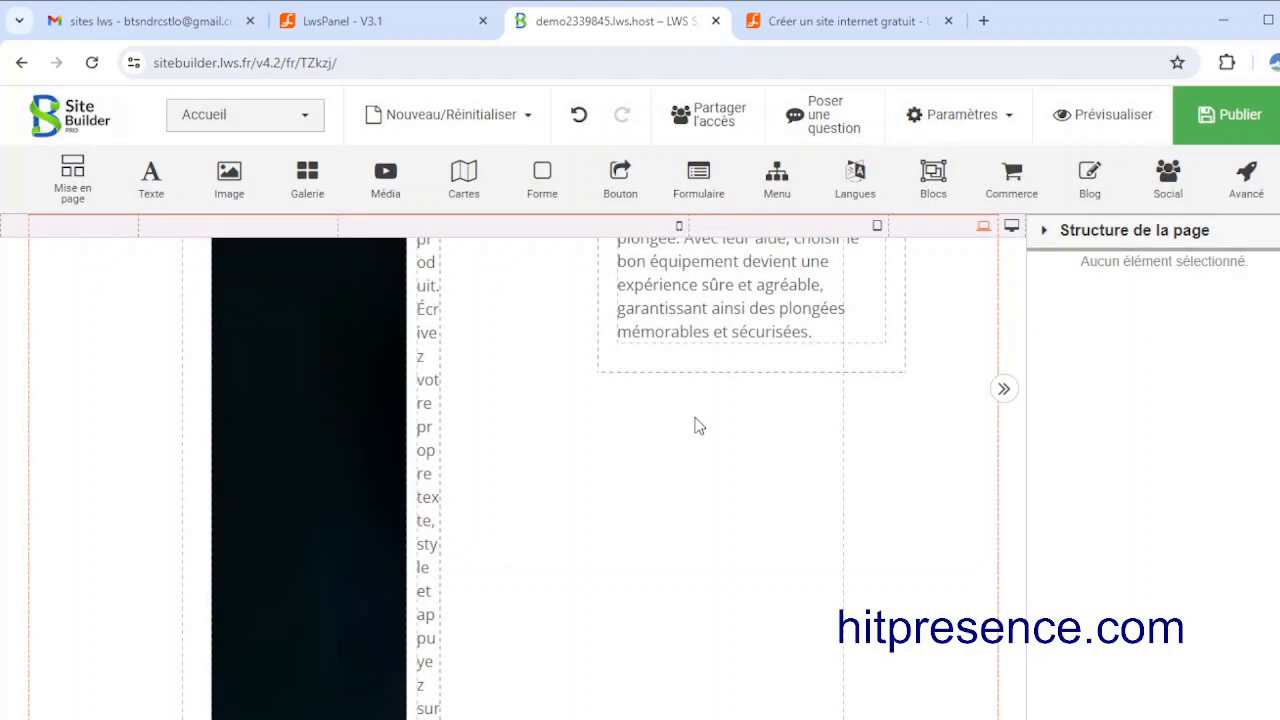
pyautogui.scroll(5, 699, 425)
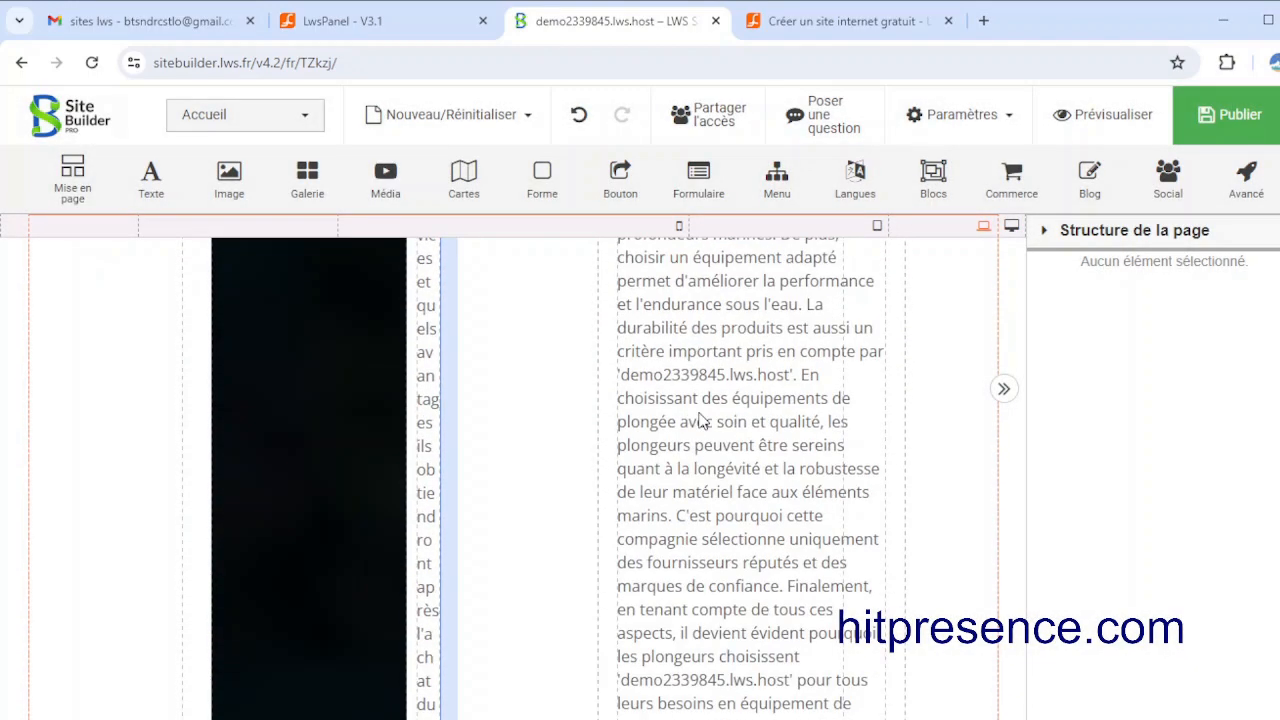
pyautogui.scroll(10, 699, 421)
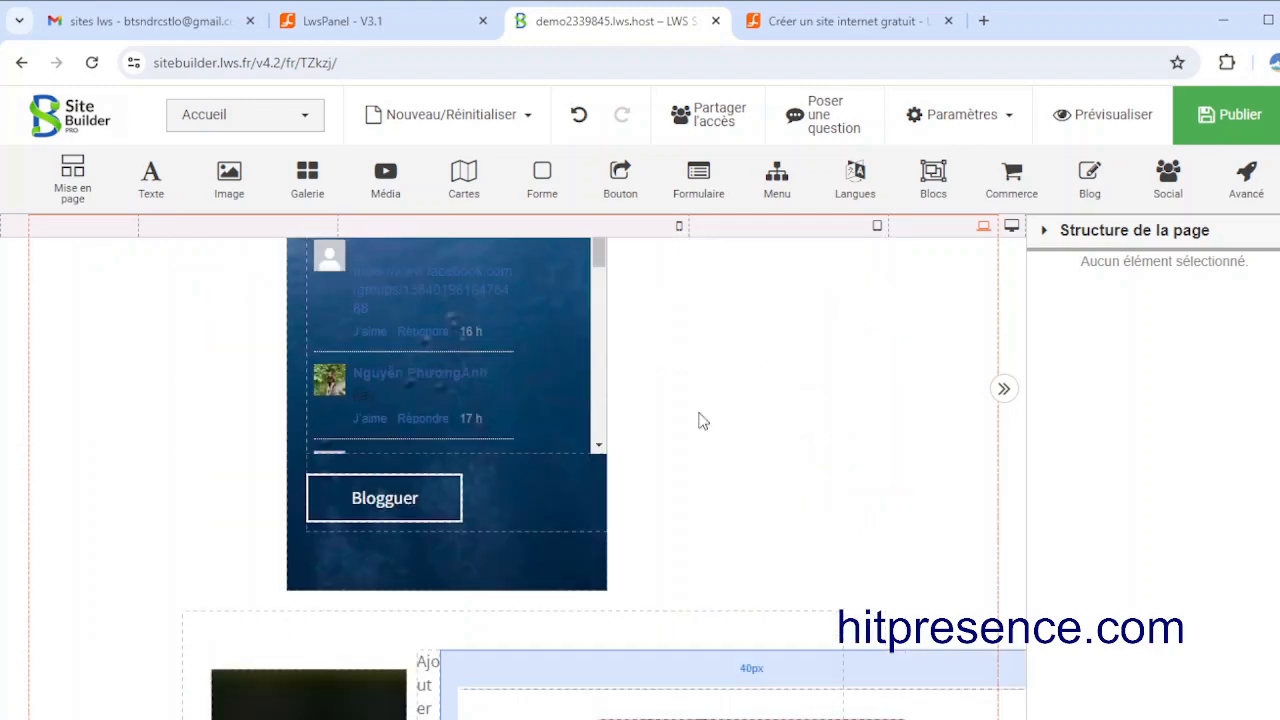
pyautogui.scroll(5, 703, 421)
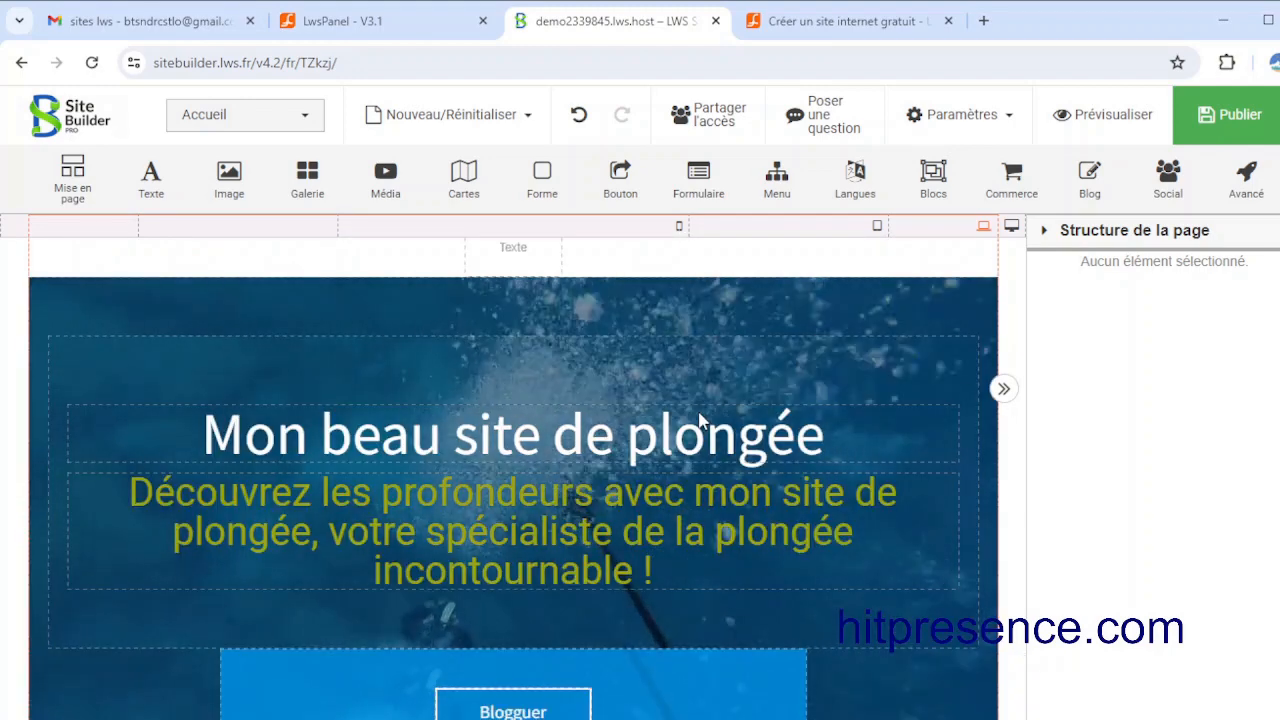
pyautogui.scroll(-2, 703, 421)
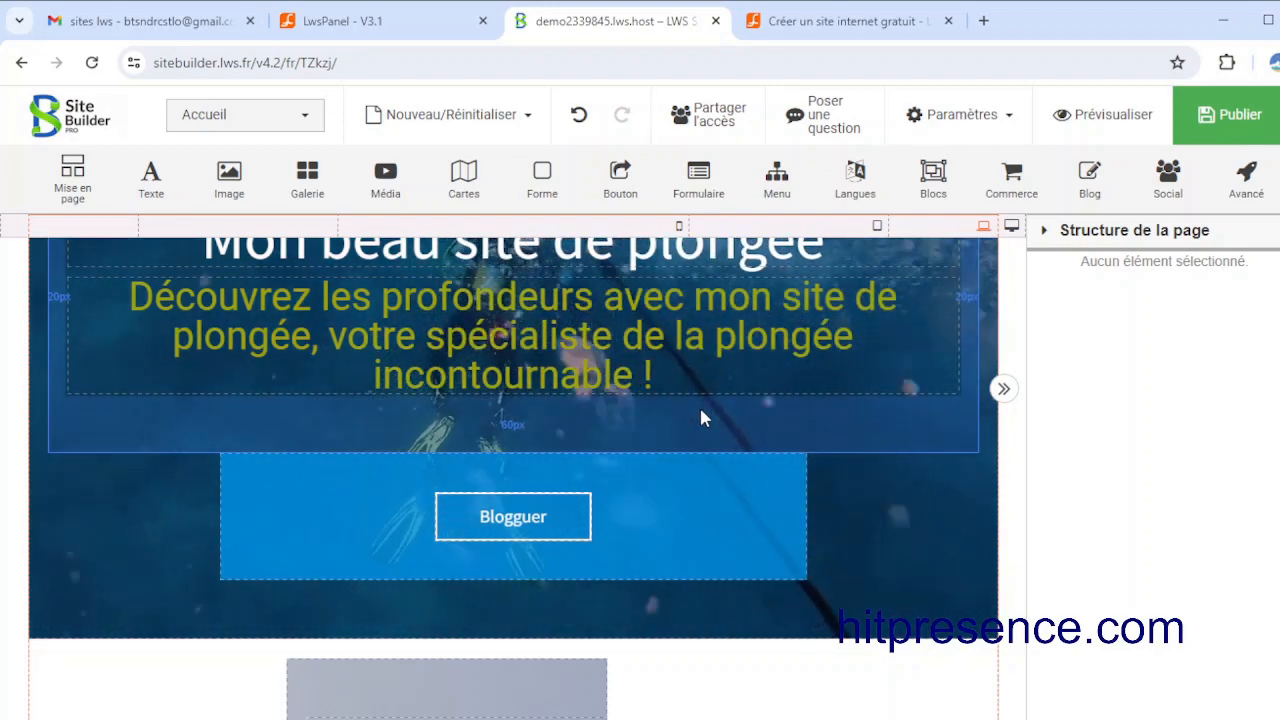
pyautogui.scroll(2, 701, 418)
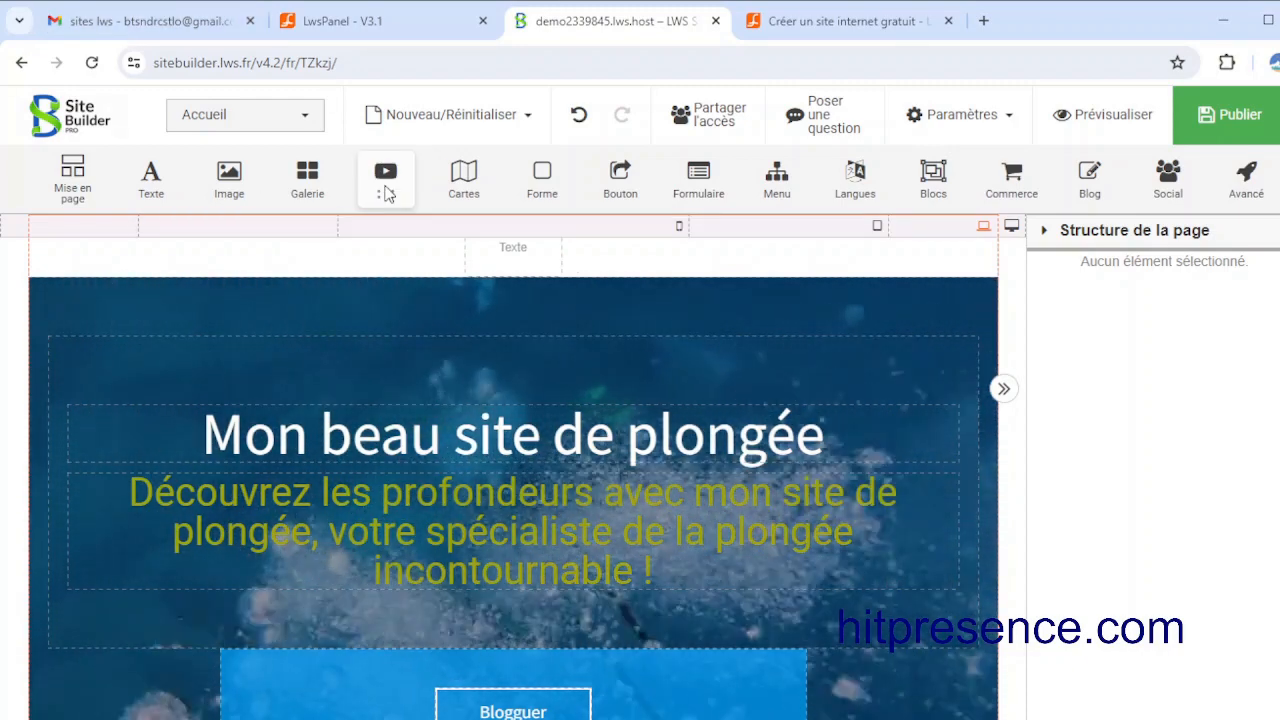
pyautogui.click(386, 185)
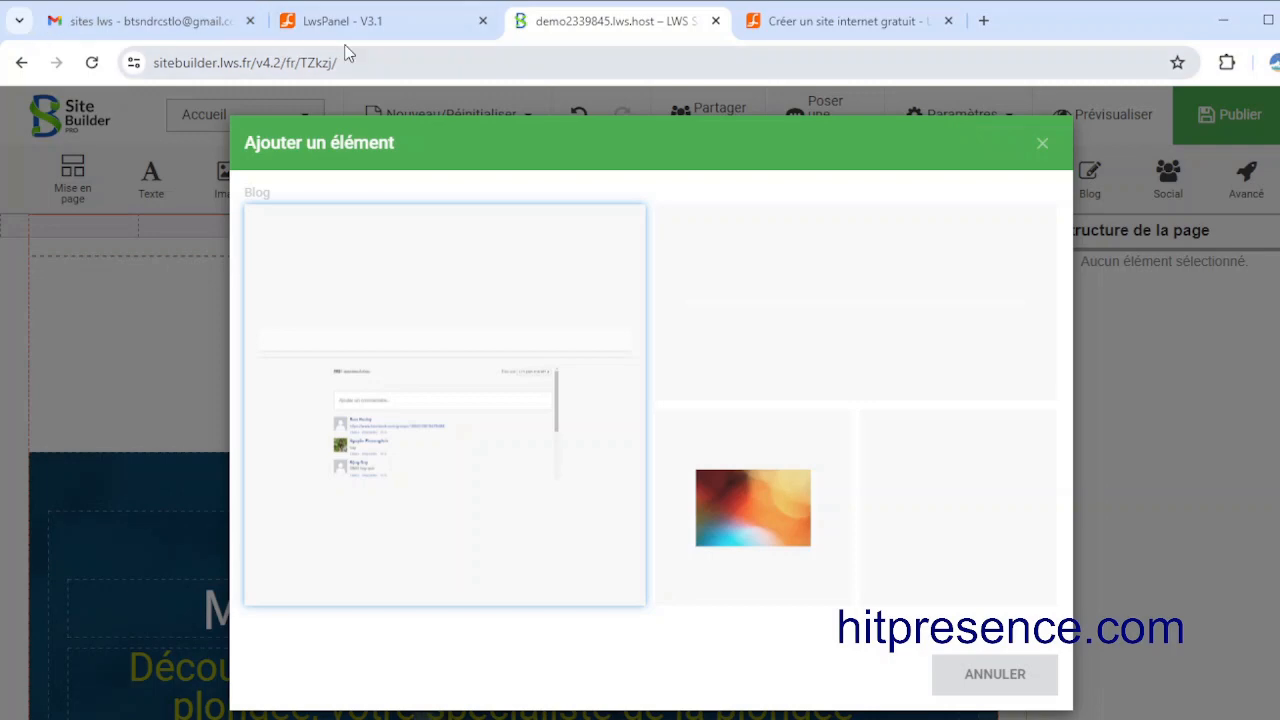
# Step: Switch to LWS Panel, return to the domain and hosting list, open the demo domain's public site, and close it
pyautogui.click(428, 22)
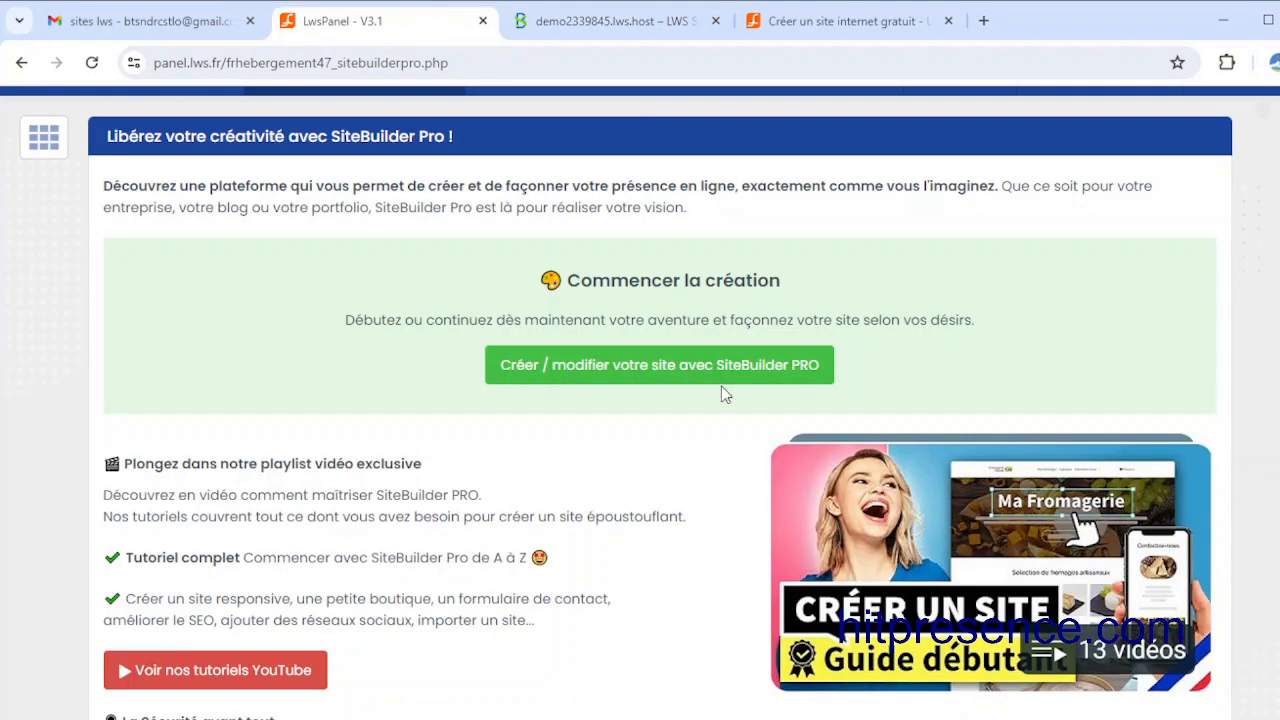
pyautogui.scroll(-2, 721, 386)
pyautogui.scroll(3, 638, 365)
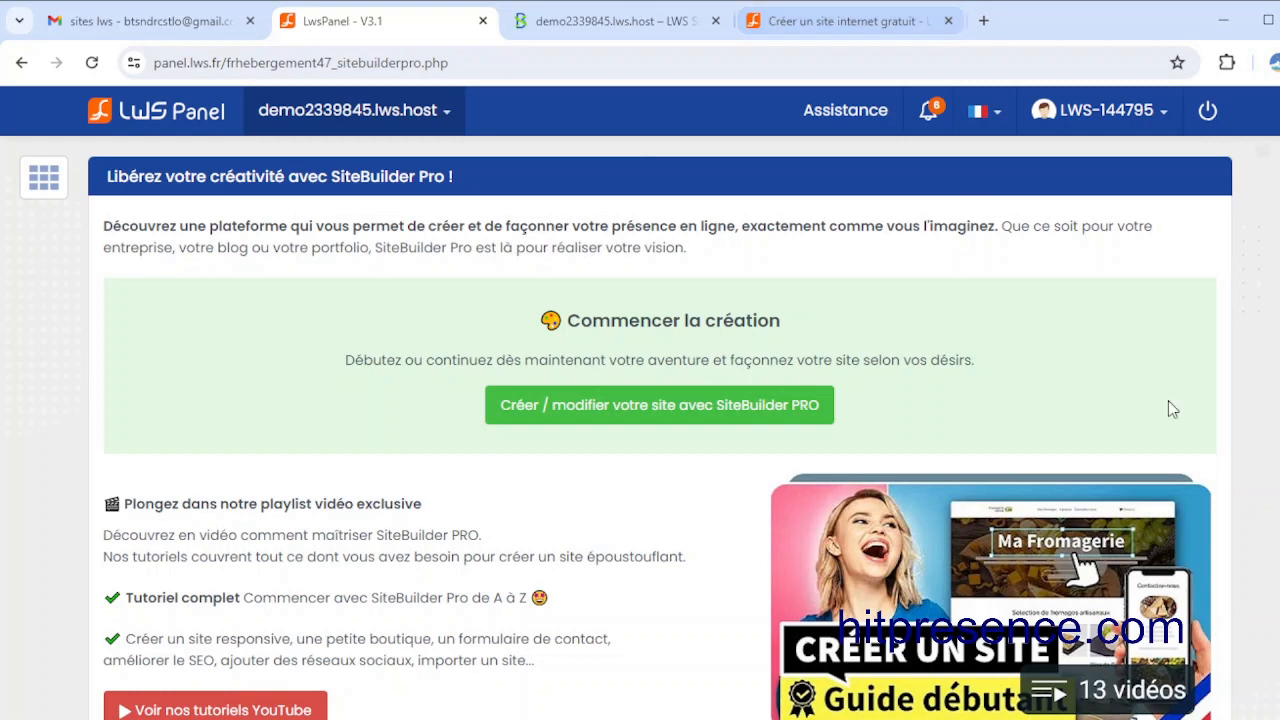
pyautogui.click(166, 114)
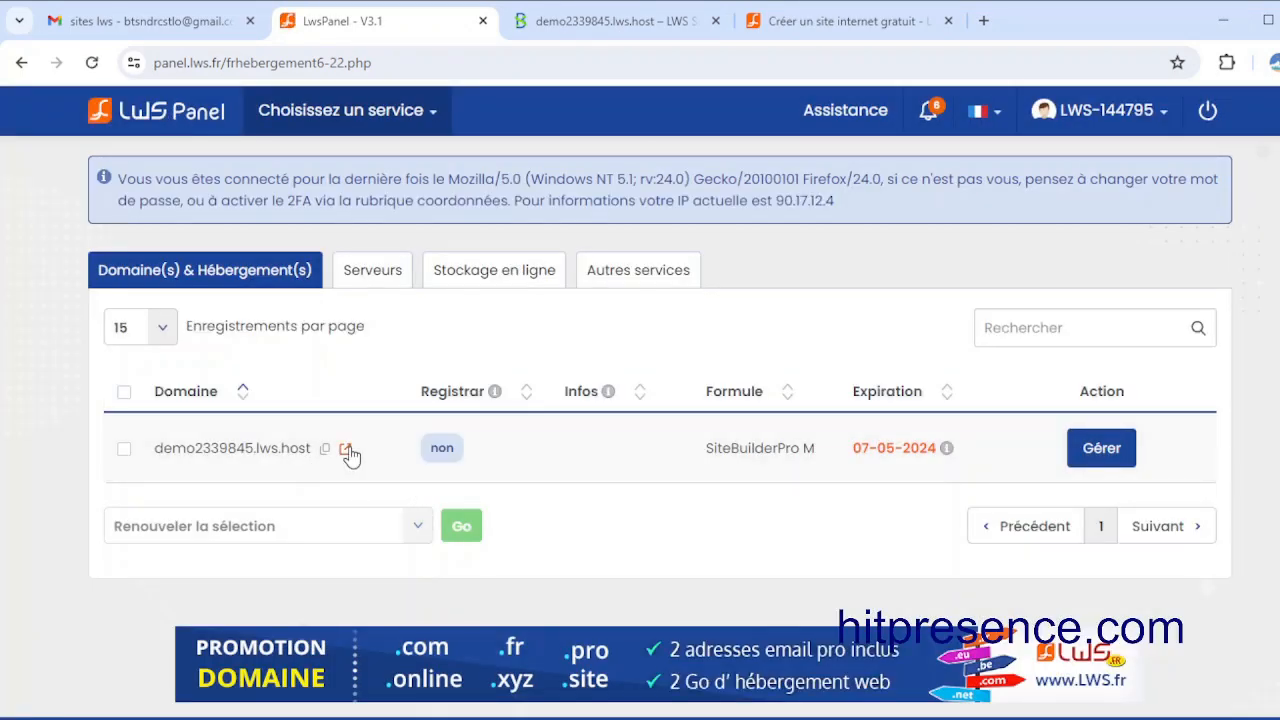
pyautogui.click(346, 451)
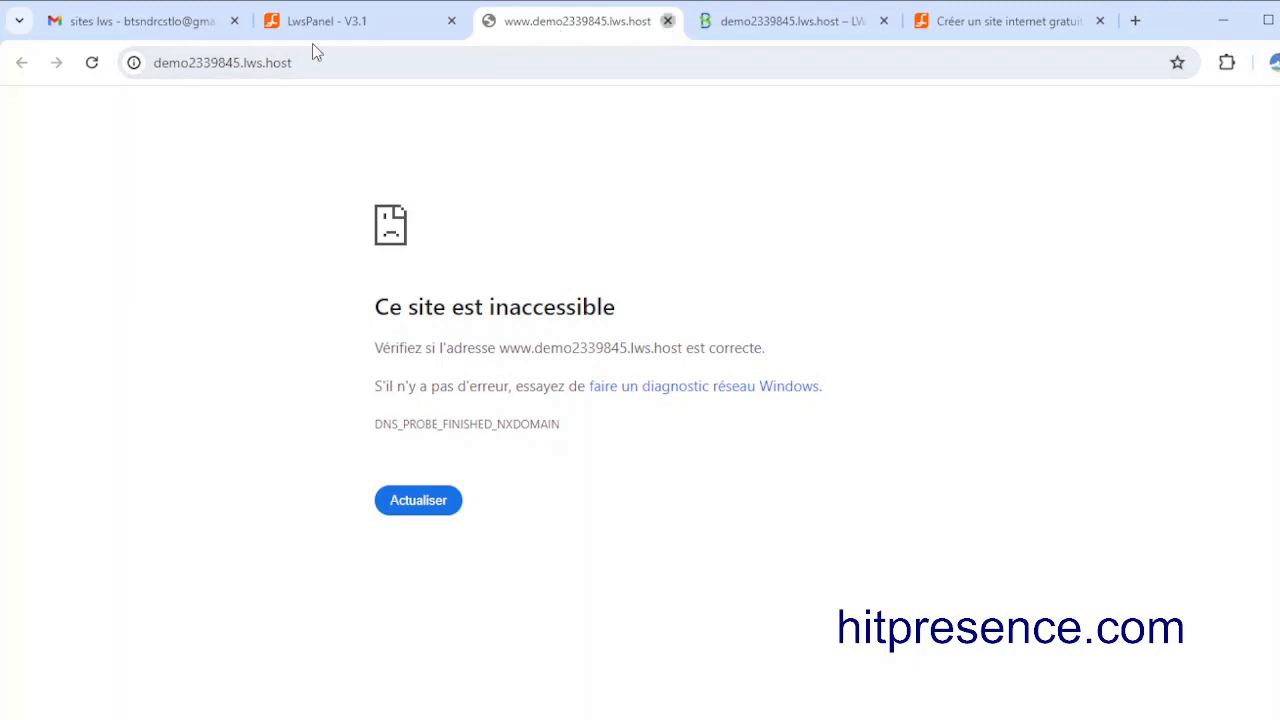
pyautogui.hotkey('ctrl', 'w')
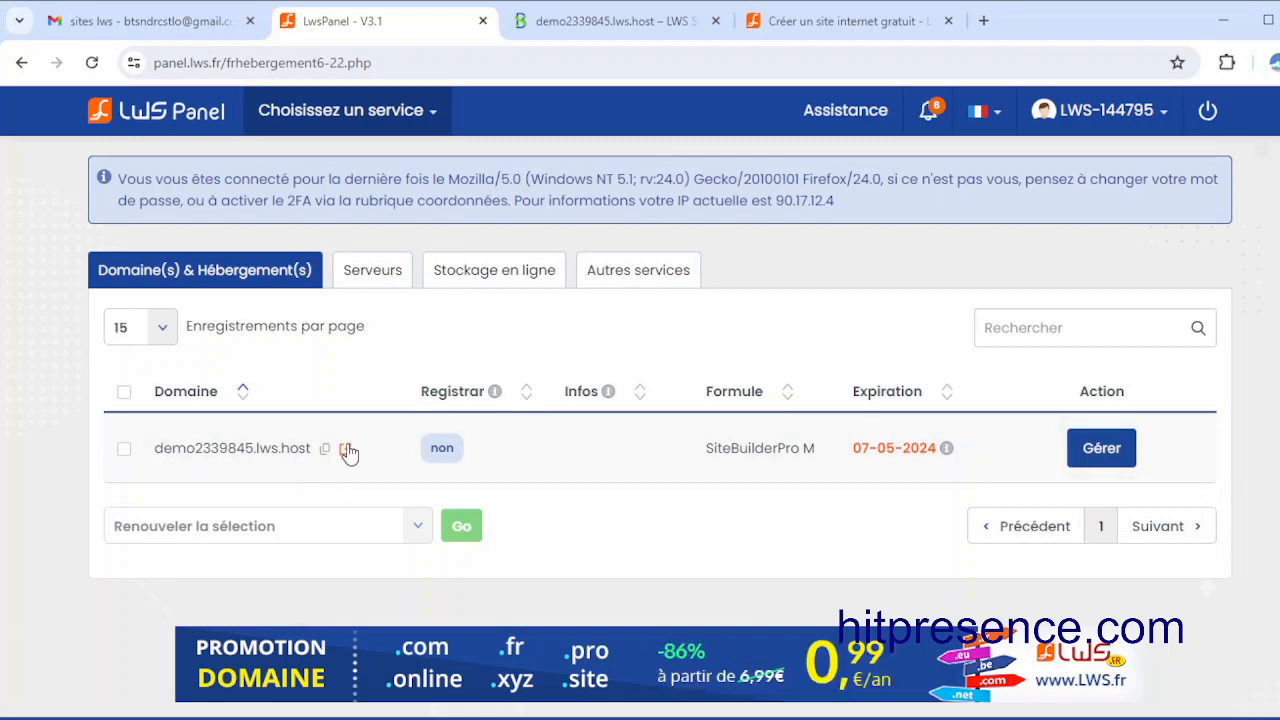
# Step: Return to the SiteBuilder editor, look over the home page, and open the header title "Scaphandre autonome" for text editing, then exit
pyautogui.click(592, 21)
pyautogui.scroll(-4, 690, 538)
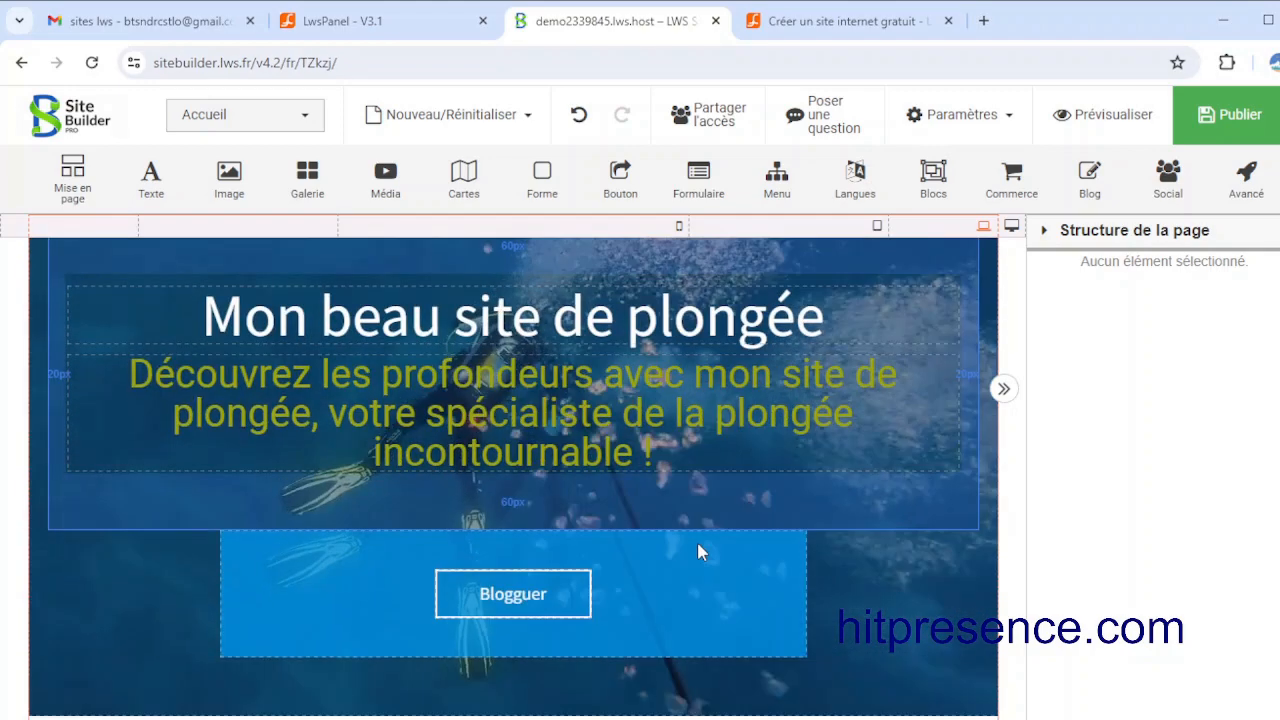
pyautogui.scroll(-3, 700, 553)
pyautogui.scroll(7, 702, 554)
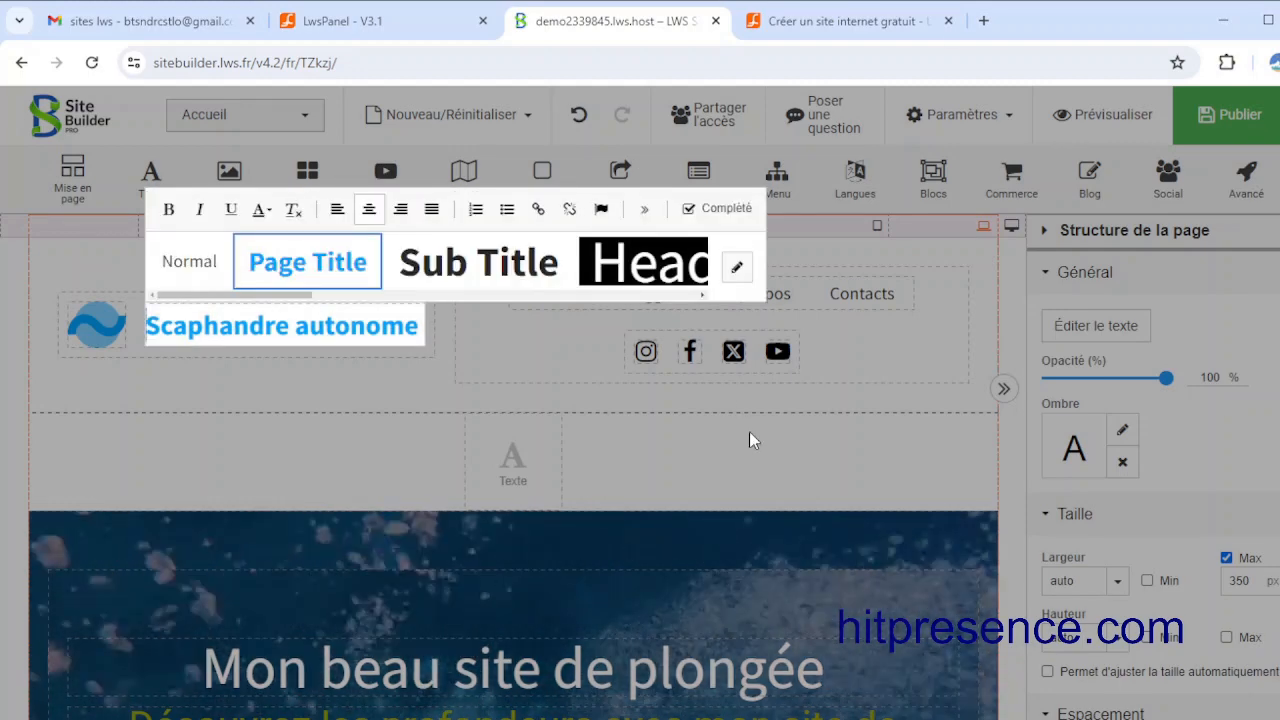
pyautogui.click(753, 440)
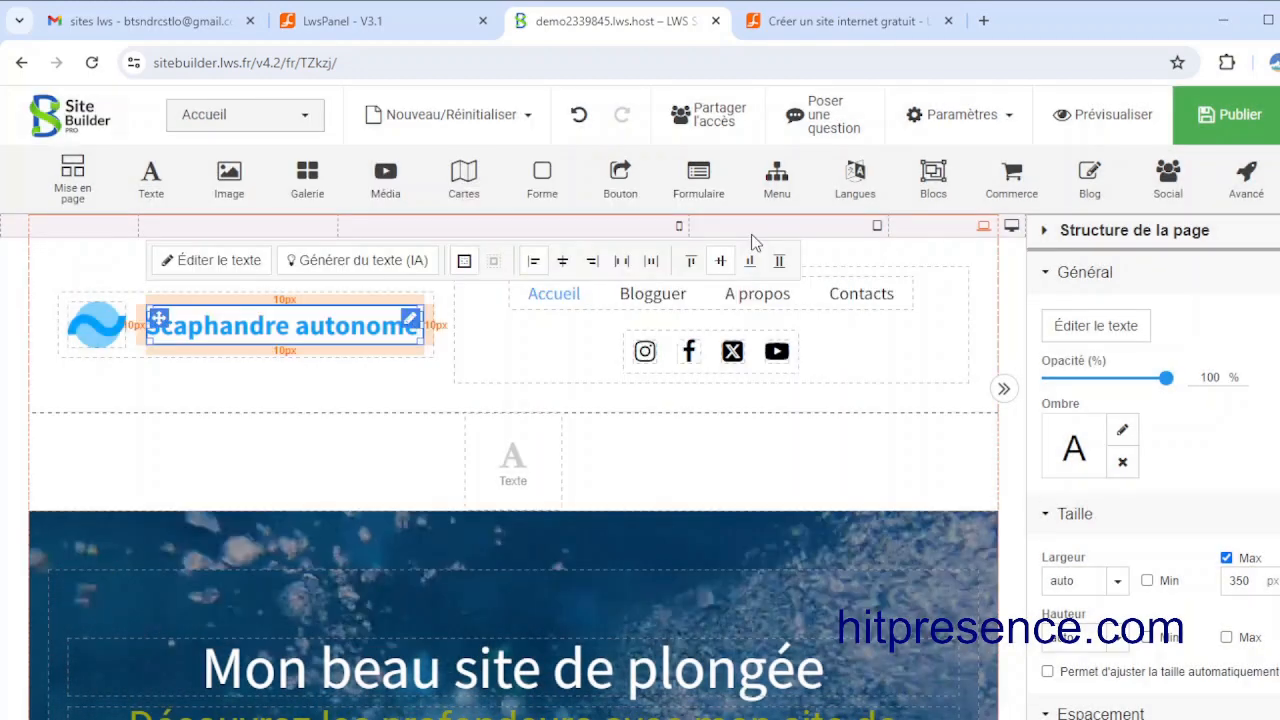
# Step: Switch to the LWS free website offer page and examine the solutions listed under the E-commerce category
pyautogui.click(838, 21)
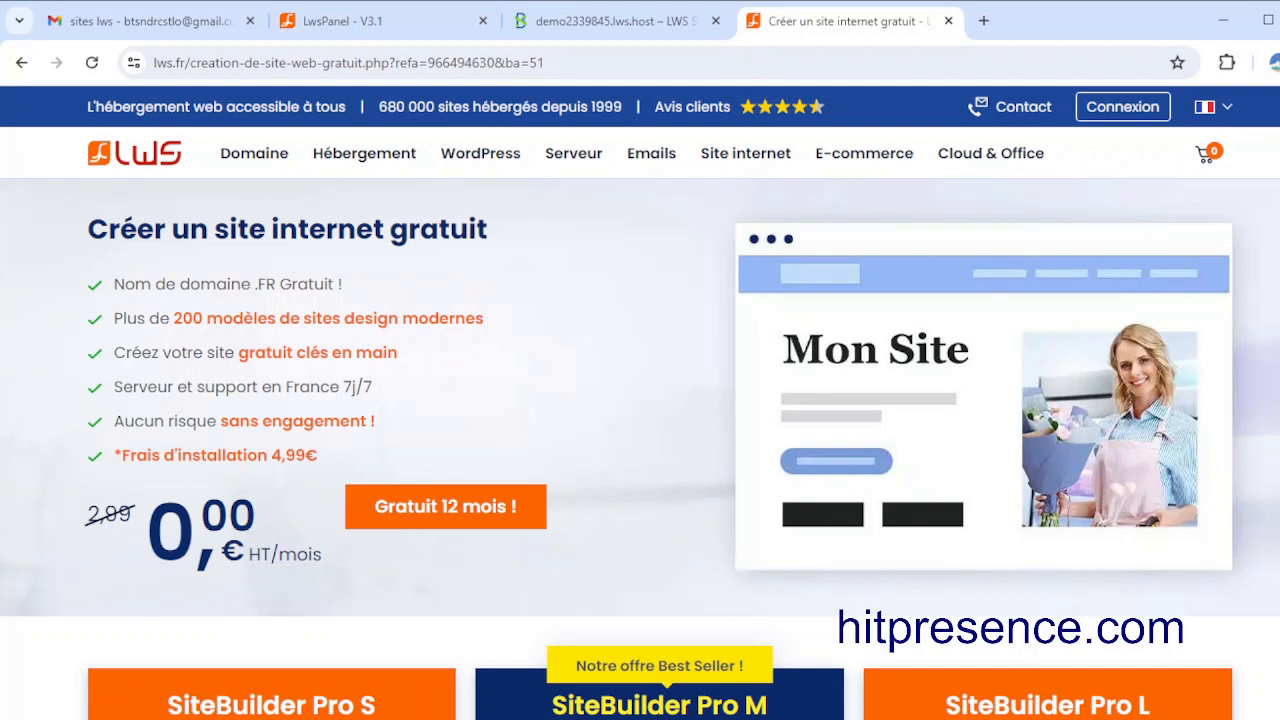
pyautogui.moveTo(727, 170)
pyautogui.moveTo(895, 166)
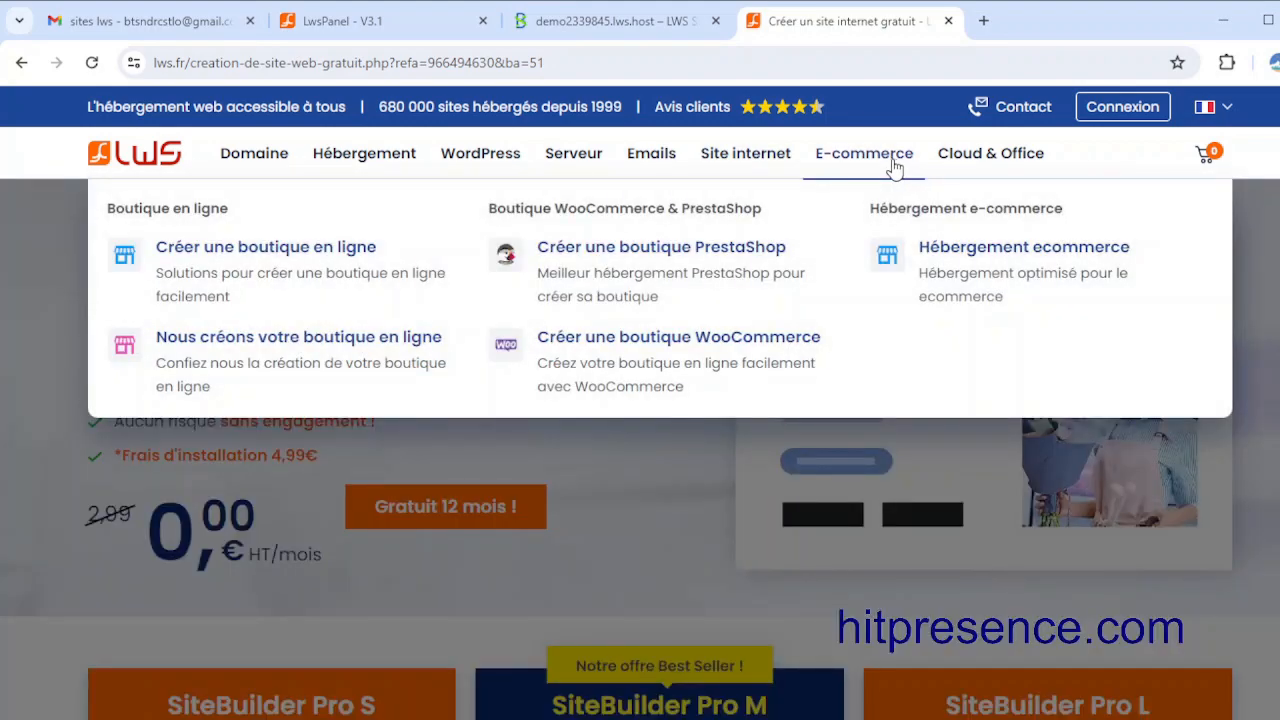